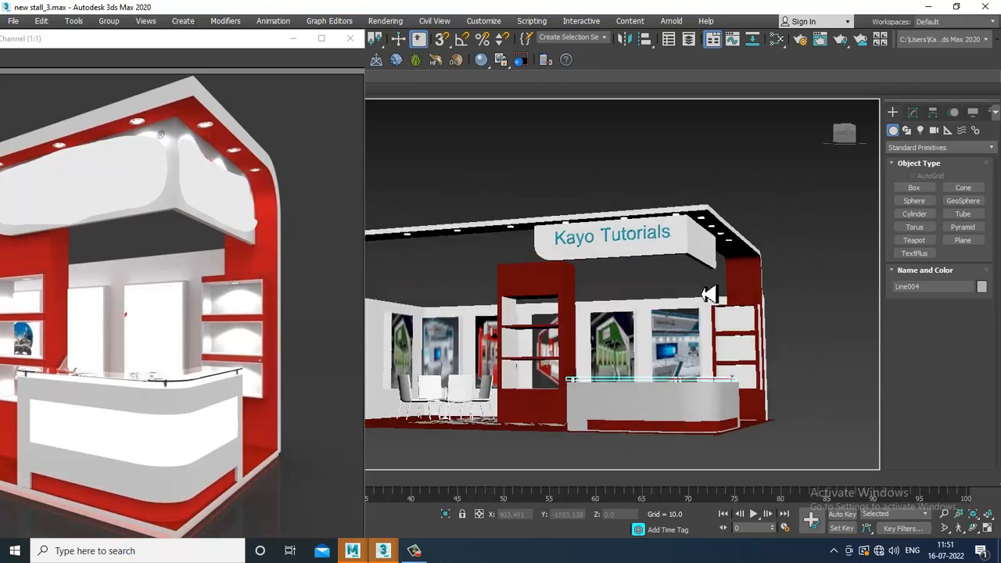
Step: Examine the exhibition stall from several angles, including the lamps under the wall shelves beside the posters
middle_click_drag(749, 293, 735, 331, "alt")
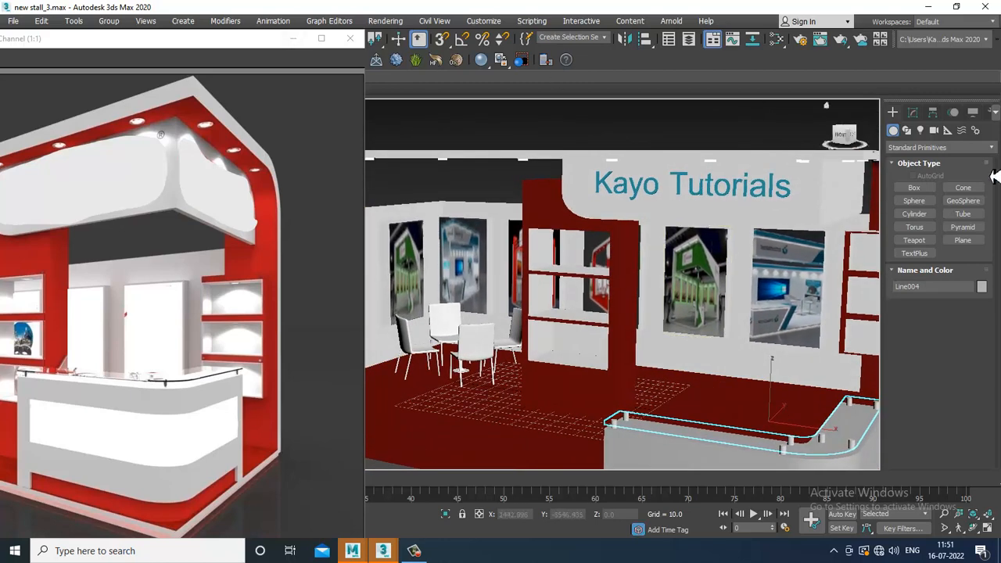
middle_click_drag(831, 243, 789, 205, "alt")
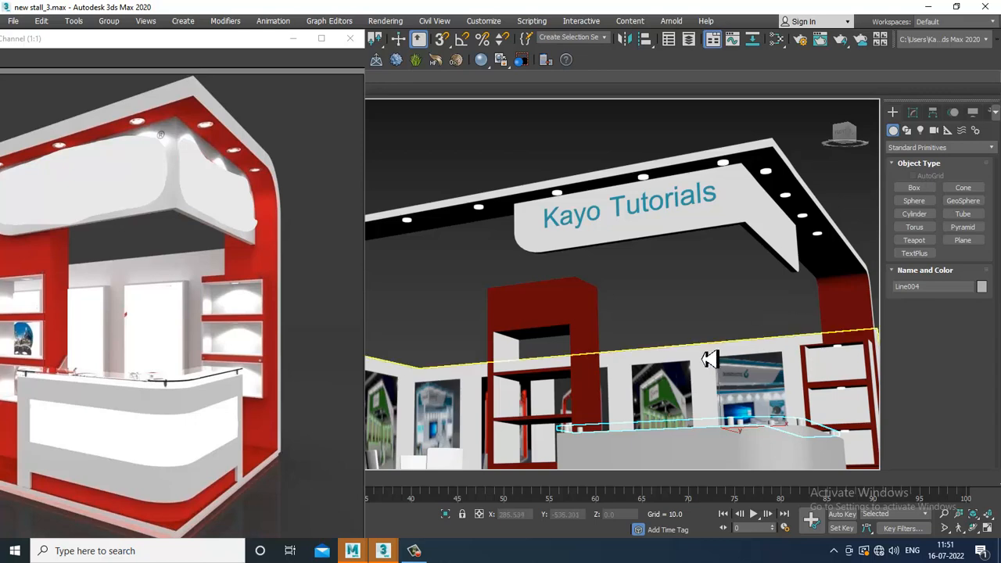
middle_click_drag(699, 262, 724, 279, "alt")
scroll(725, 279, "up", 10)
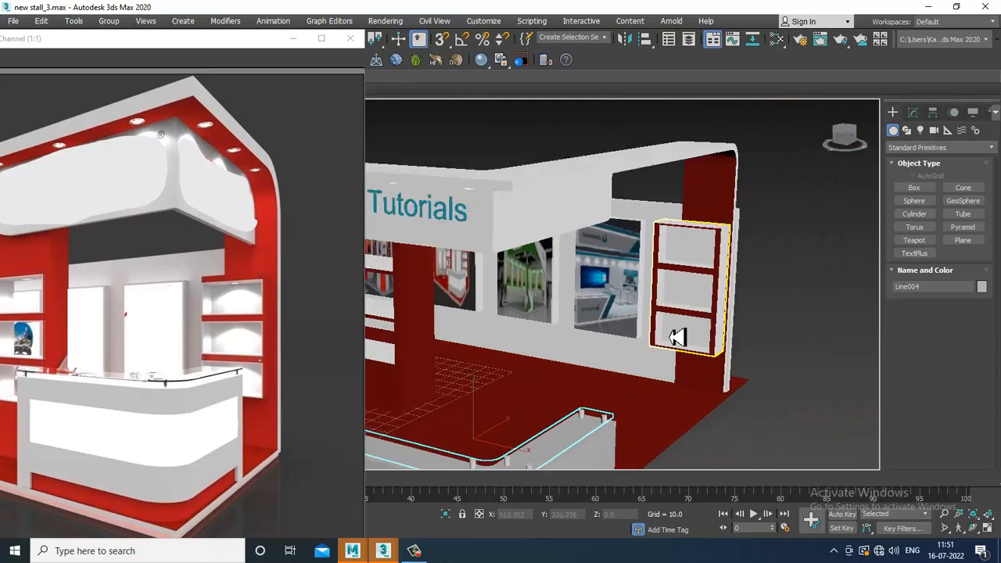
middle_click_drag(717, 347, 734, 225, "alt")
middle_click_drag(684, 259, 707, 219)
left_click(715, 177)
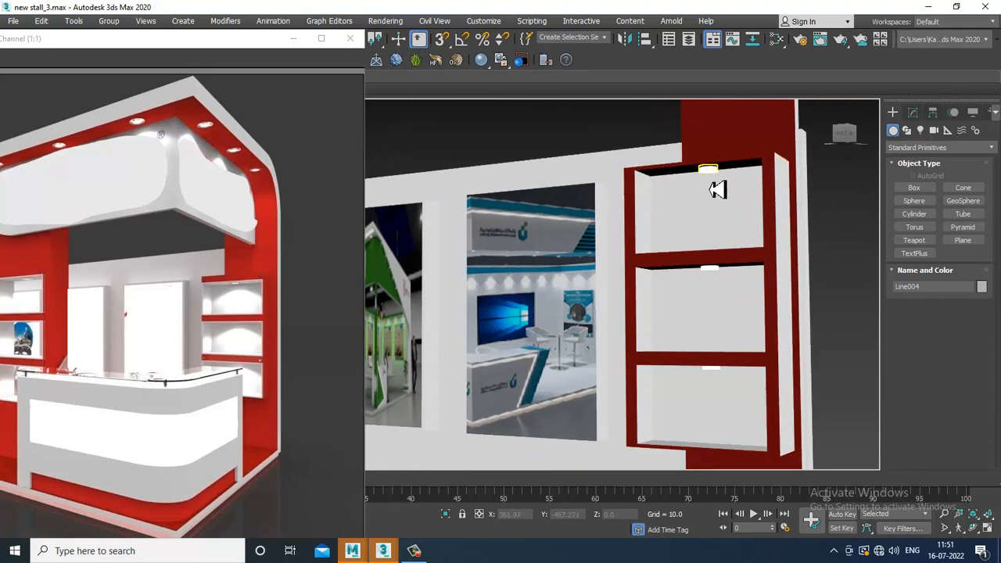
left_click(710, 269)
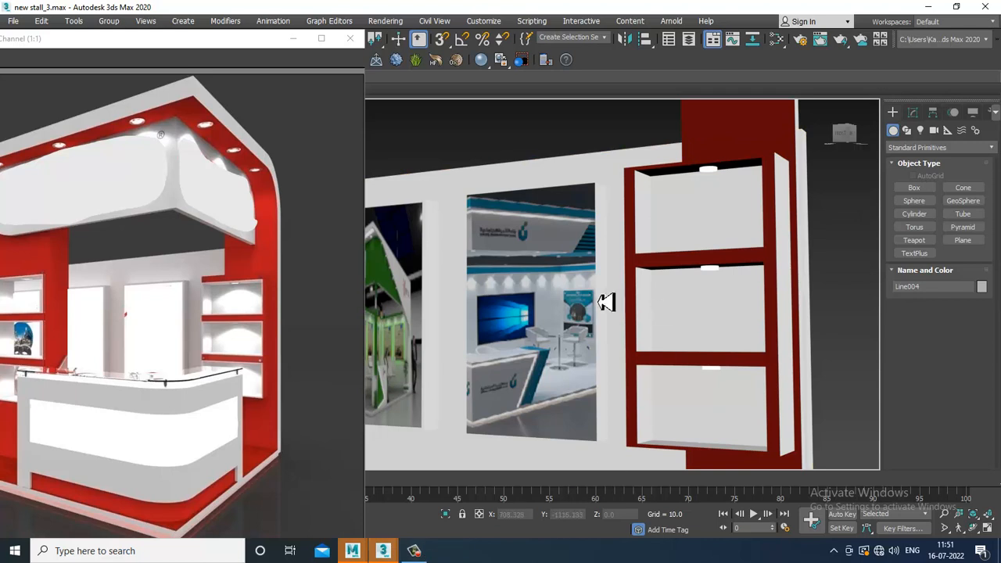
middle_click_drag(684, 291, 690, 299, "alt")
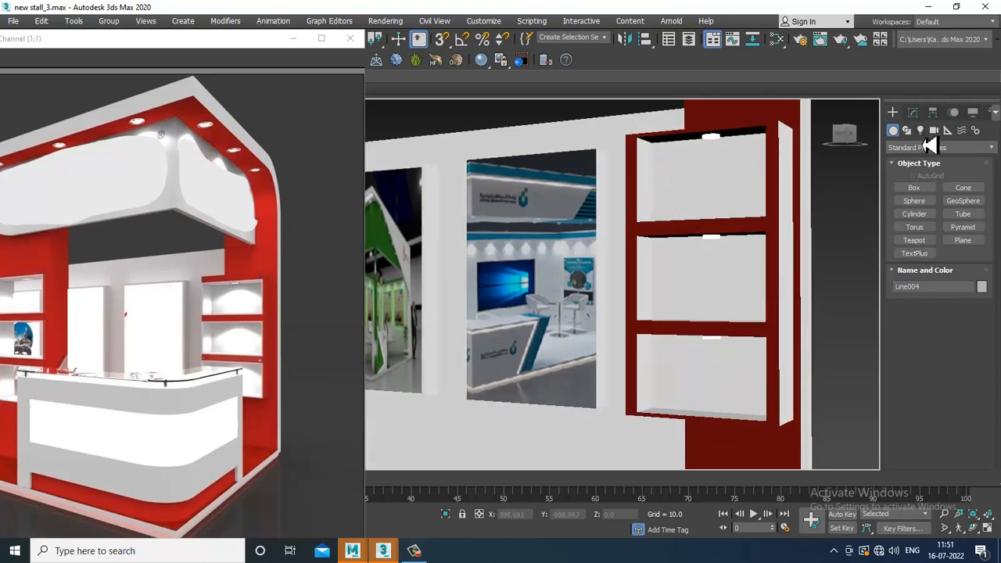
left_click(413, 551)
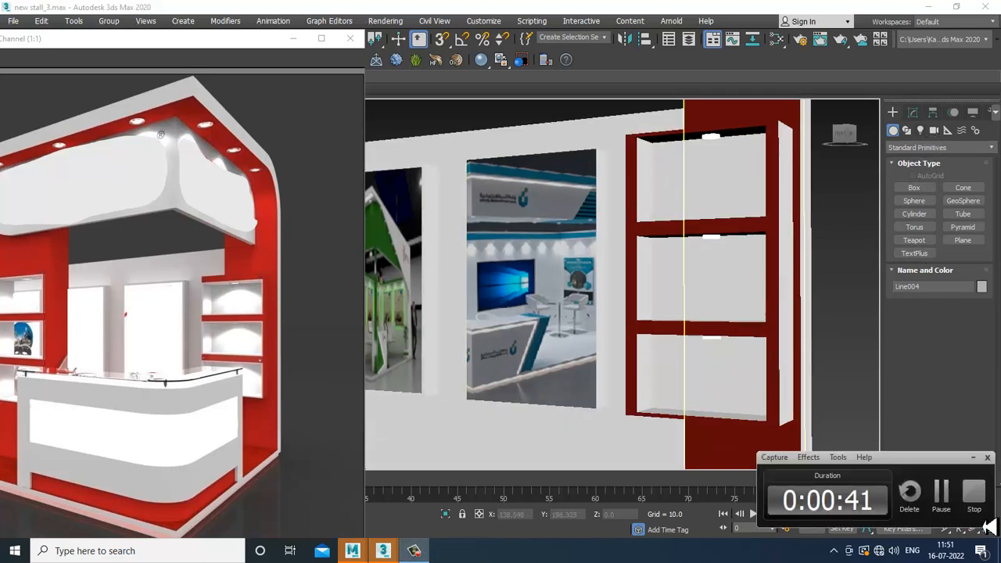
left_click(942, 493)
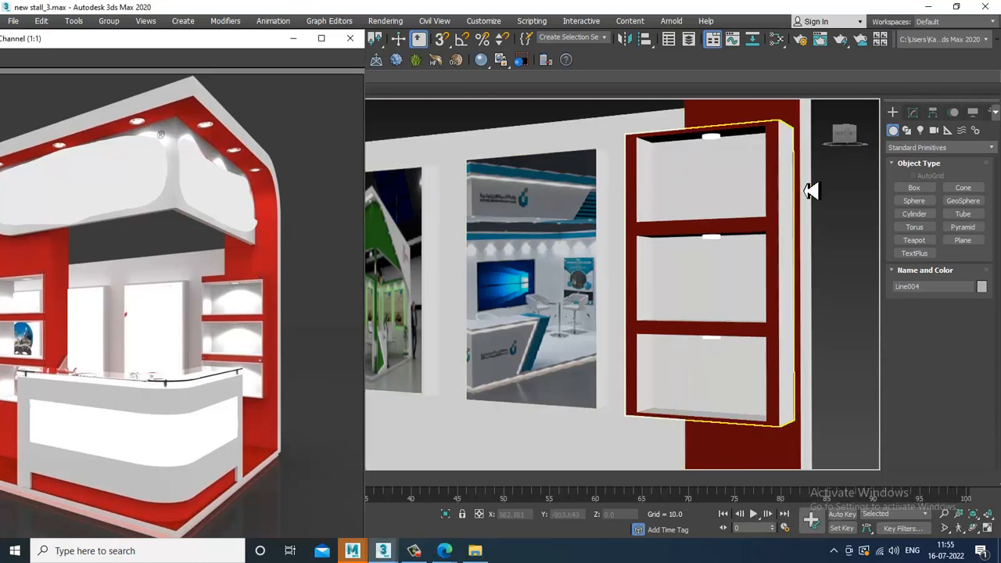
Step: Create a targeted VRayIES light in the Left view, from below the top shelf's lamp down to the shelf beneath it
left_click(920, 129)
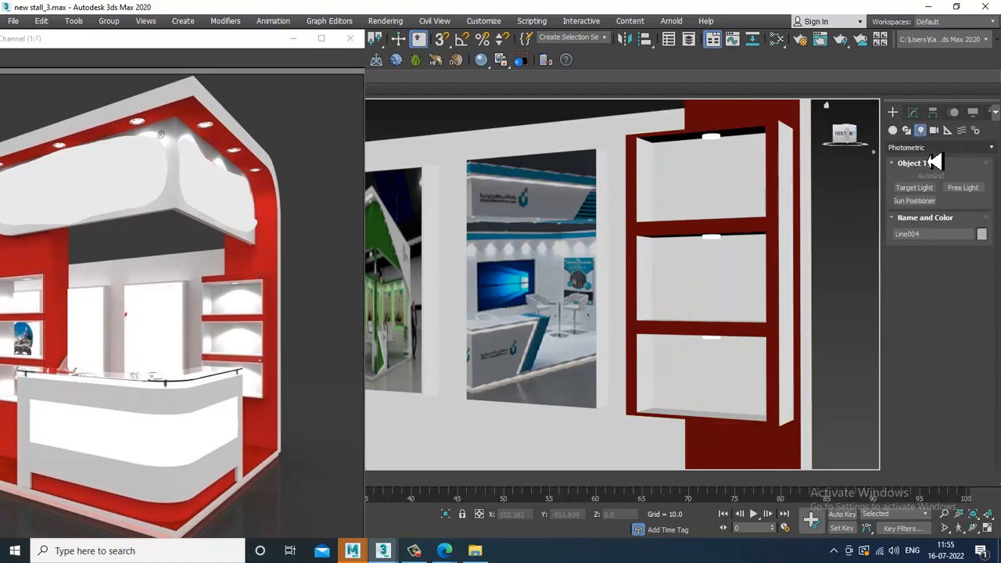
left_click(934, 148)
left_click(899, 182)
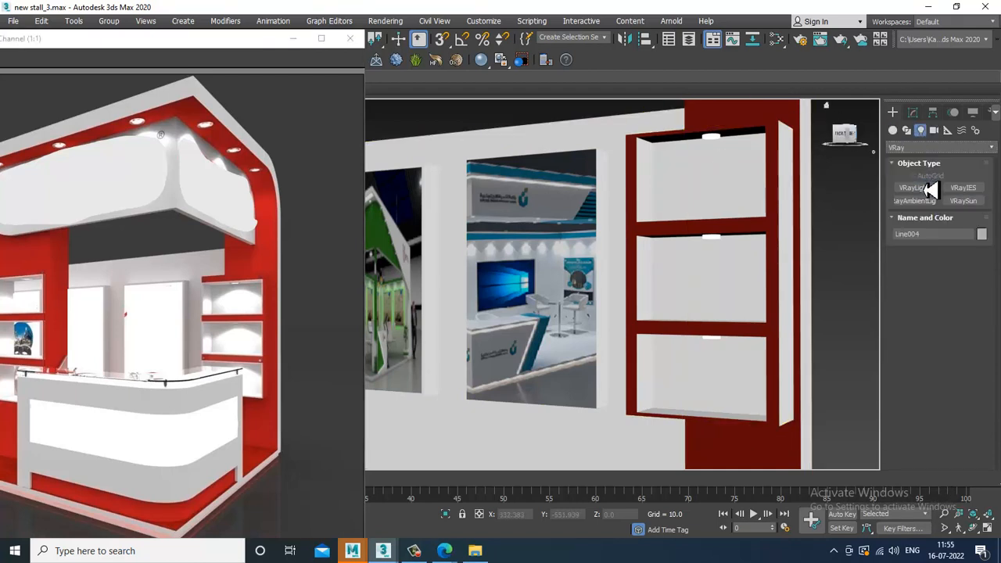
left_click(964, 189)
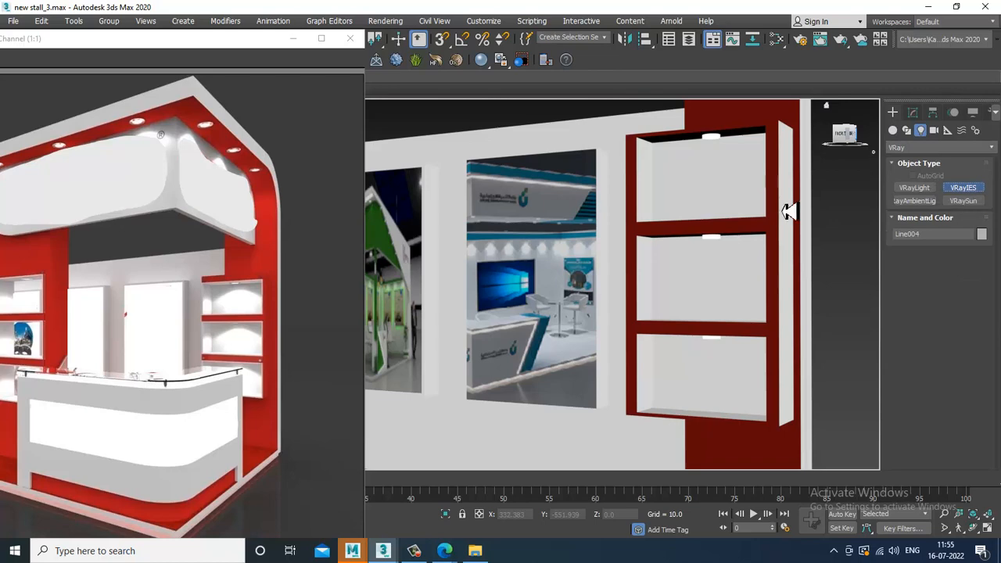
key("alt+w")
left_click_drag(633, 249, 810, 248)
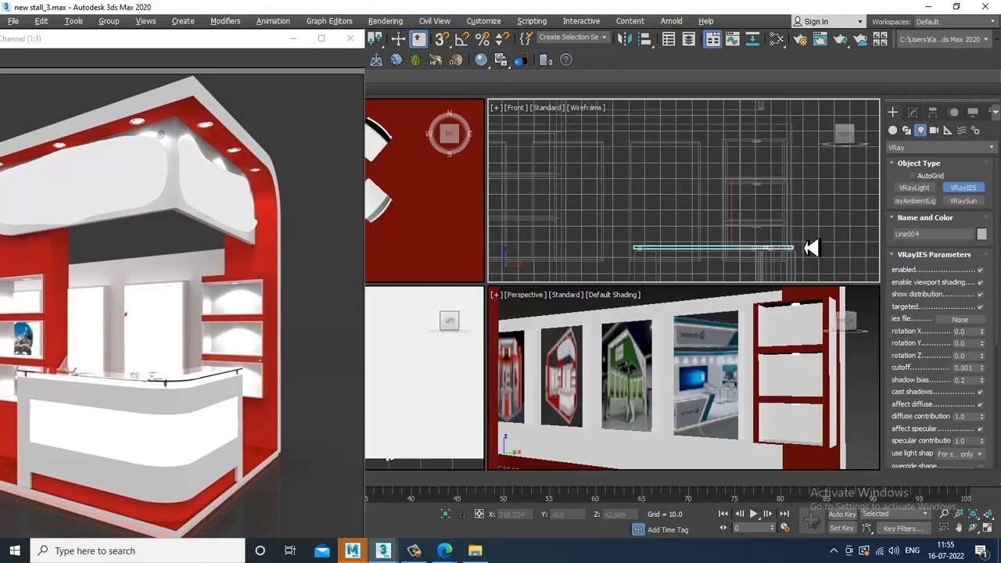
middle_click_drag(778, 205, 744, 204)
key("alt+w")
key("alt+w")
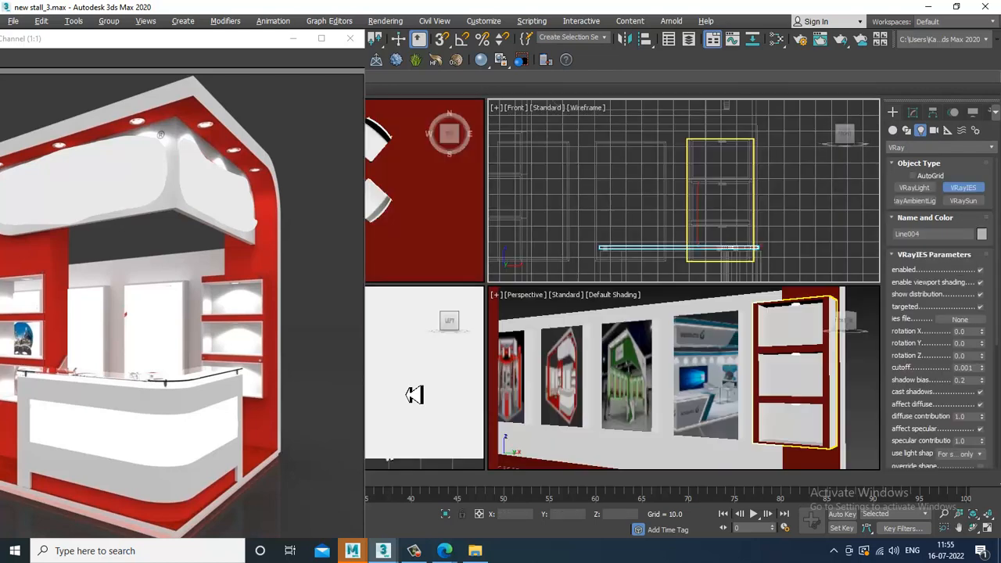
key("alt+w")
scroll(512, 349, "down", 6)
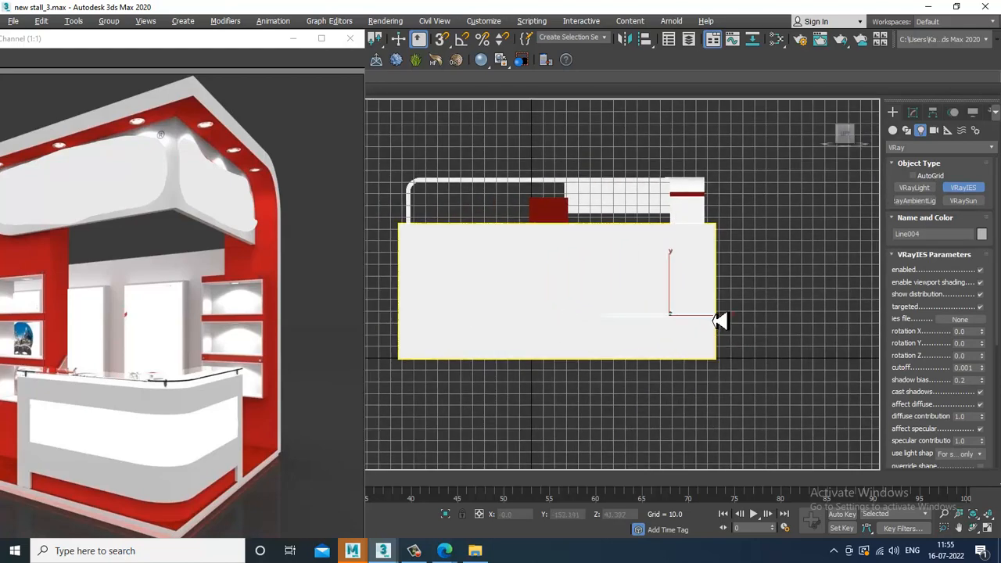
key("F3")
middle_click_drag(639, 293, 621, 283)
scroll(653, 248, "up", 4)
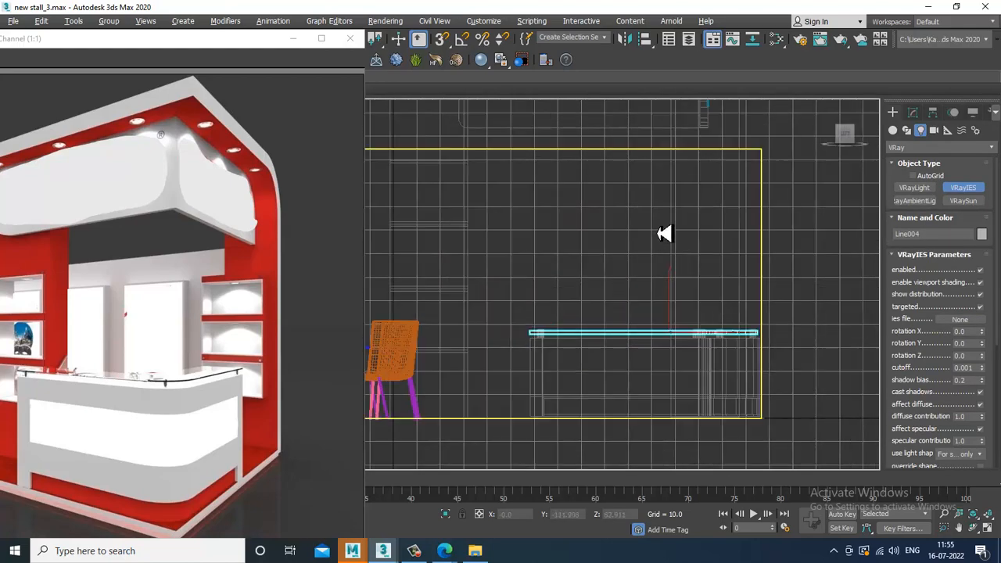
scroll(628, 248, "down", 4)
middle_click_drag(586, 254, 711, 271)
scroll(711, 272, "up", 3)
scroll(545, 274, "up", 5)
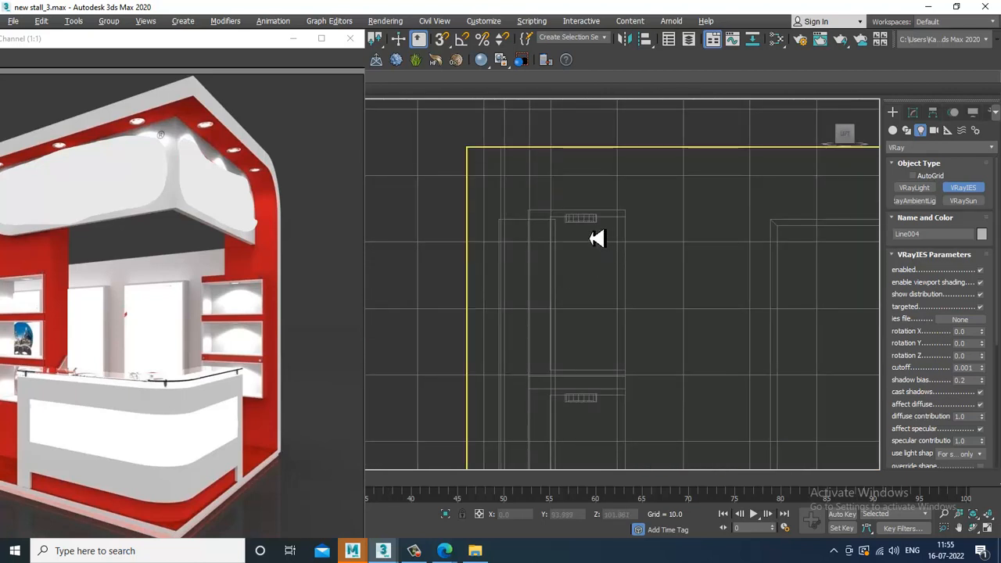
left_click_drag(586, 227, 556, 368)
right_click(632, 369)
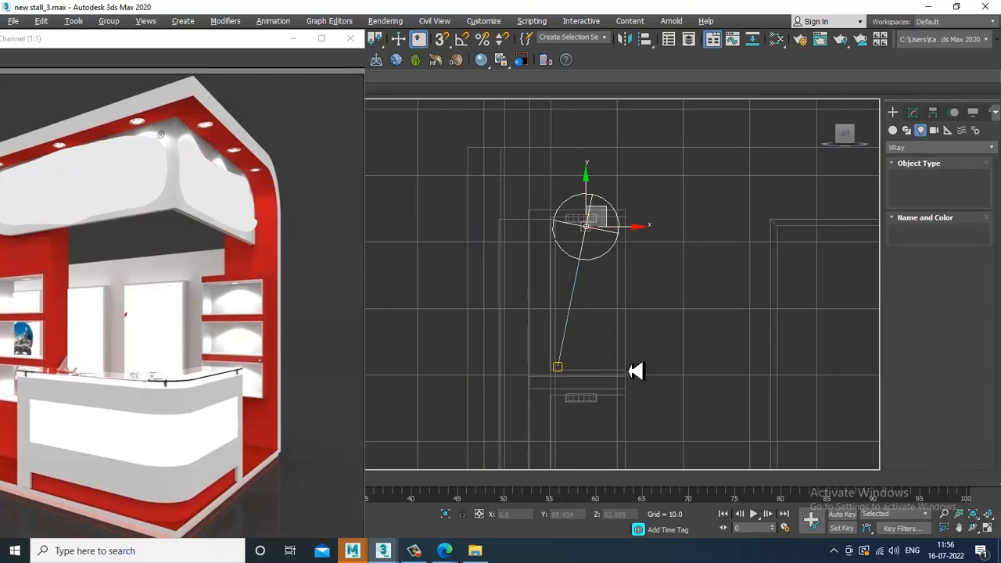
Step: Move the IES light together with its target along X, from the posters into the red wall shelf unit
key("alt+w")
middle_click_drag(746, 400, 599, 344, "alt")
key("alt+w")
scroll(746, 383, "down", 4)
scroll(560, 310, "up", 3)
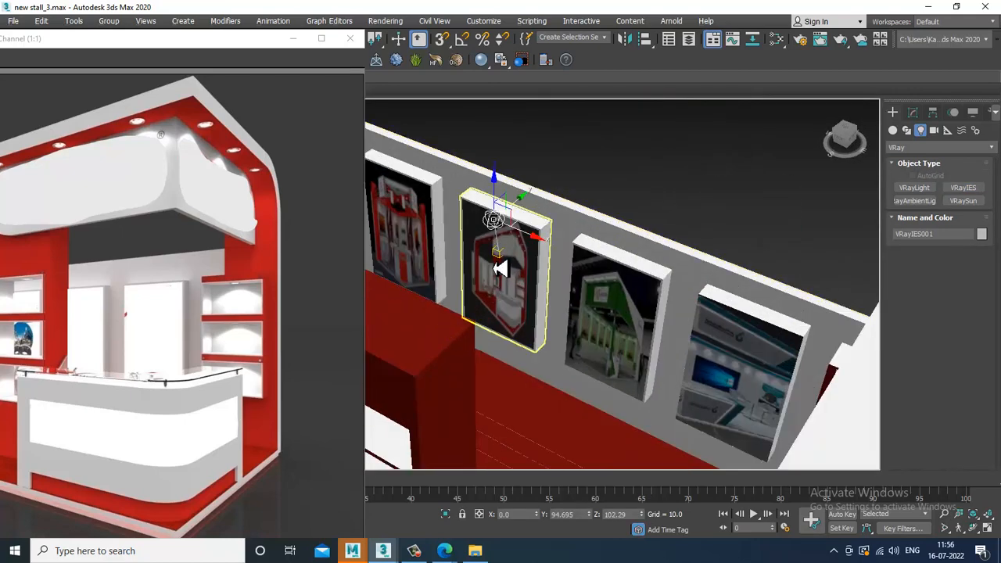
left_click(510, 264)
scroll(513, 263, "down", 3)
scroll(512, 264, "down", 2)
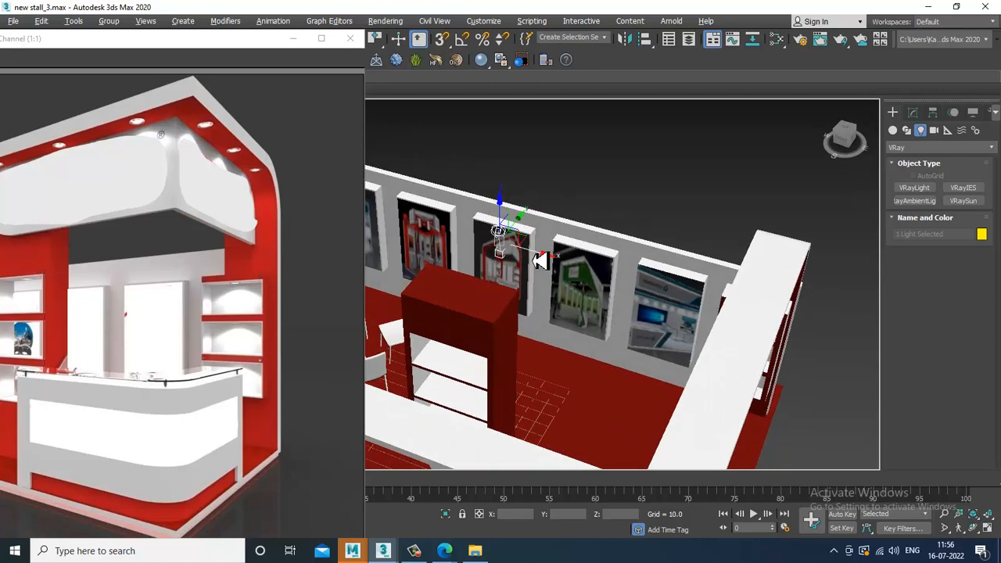
left_click_drag(539, 257, 796, 313)
middle_click_drag(796, 312, 782, 266, "alt")
scroll(781, 266, "up", 3)
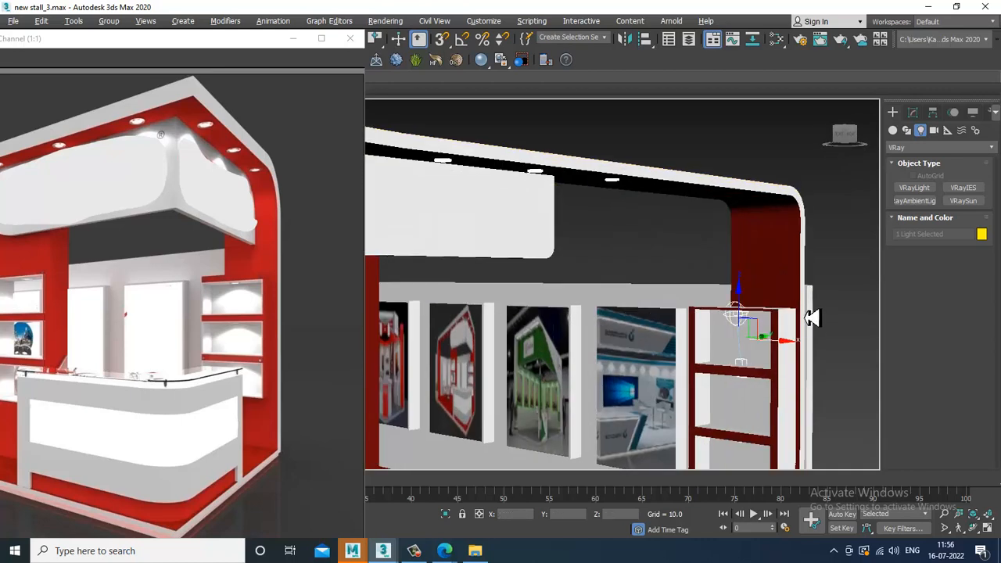
middle_click_drag(813, 317, 683, 269, "alt")
scroll(736, 283, "up", 4)
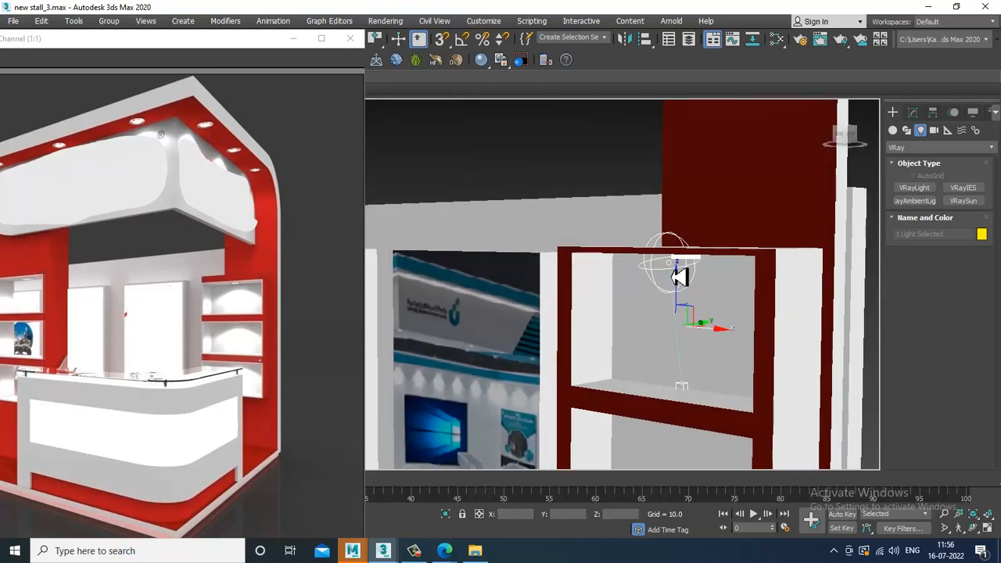
Step: Lower the IES light inside the top shelf compartment to Z 97.654
left_click(670, 266)
left_click_drag(678, 244, 692, 281)
middle_click_drag(693, 282, 702, 302, "alt")
left_click_drag(706, 297, 708, 298)
middle_click_drag(708, 298, 787, 295, "alt")
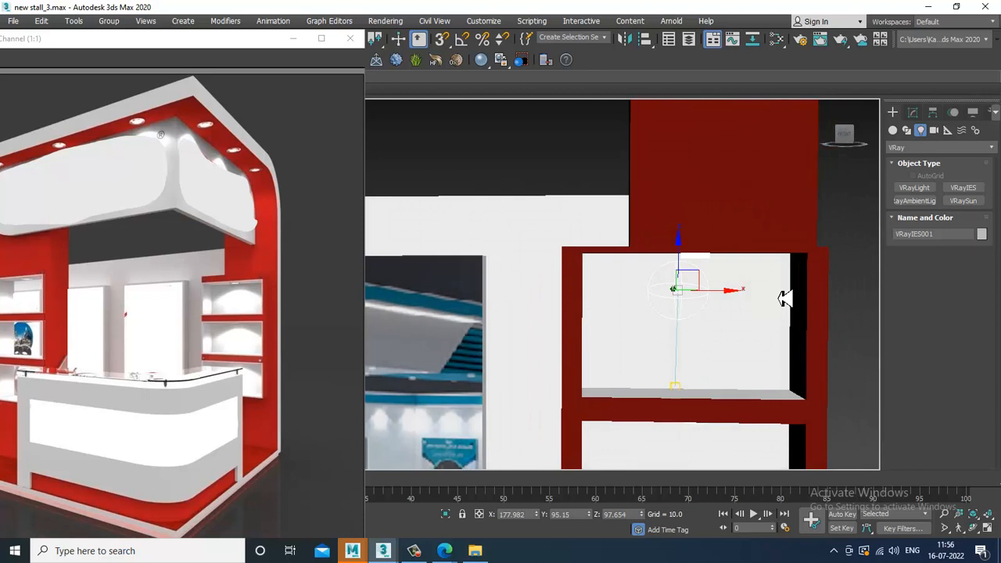
Step: Shift the light and its target along X to 181.453, centring them under the top shelf's lamp
left_click(681, 391)
left_click_drag(719, 351, 741, 346)
left_click(558, 181)
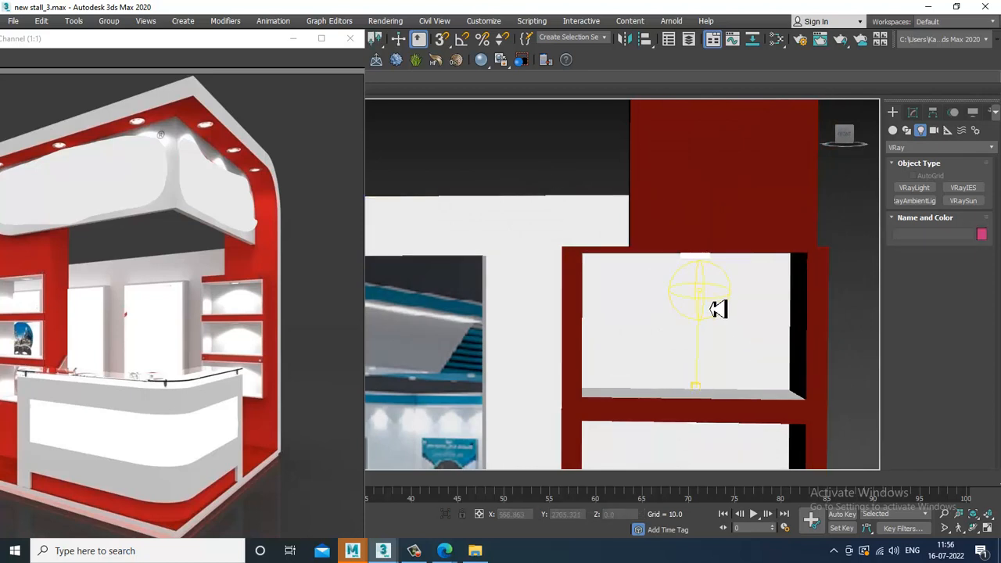
Step: Open the IES file selection for the VRayIES light in the top shelf compartment
left_click(719, 310)
middle_click_drag(753, 309, 725, 302, "alt")
left_click(914, 113)
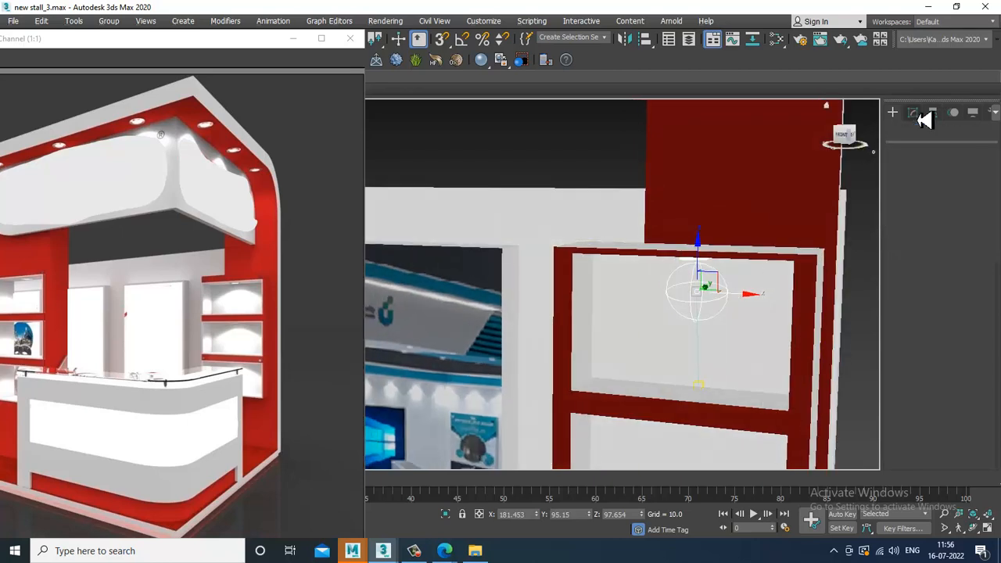
scroll(749, 351, "up", 5)
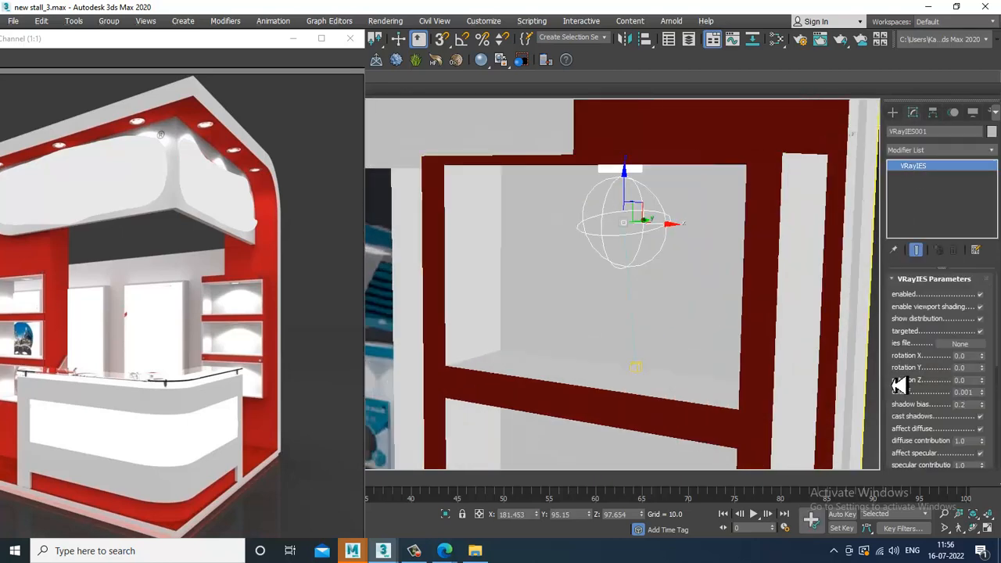
scroll(926, 290, "down", 2)
scroll(926, 290, "down", 2)
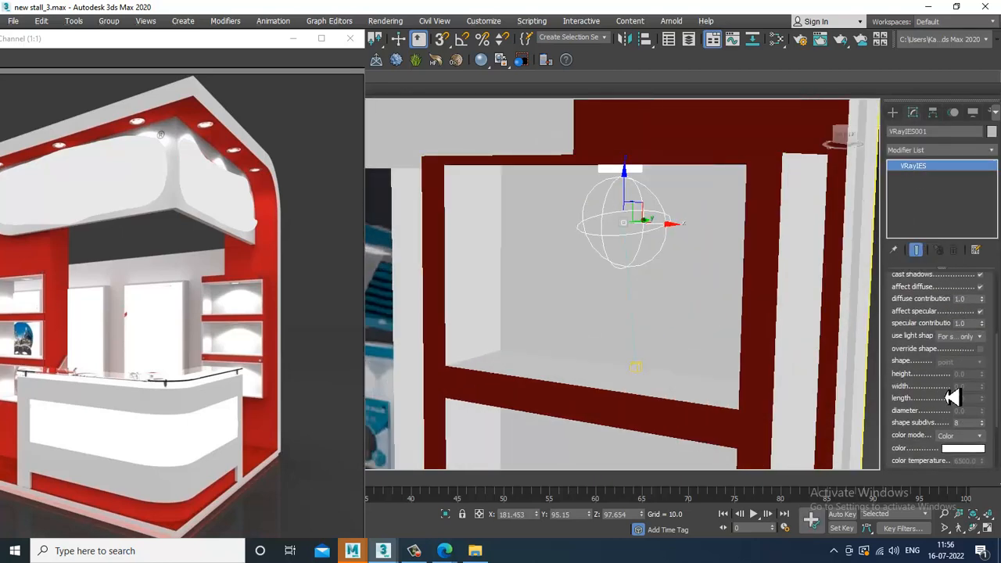
mouse_move(946, 415)
left_mouse_down()
mouse_move(951, 296)
mouse_move(962, 508)
left_mouse_up()
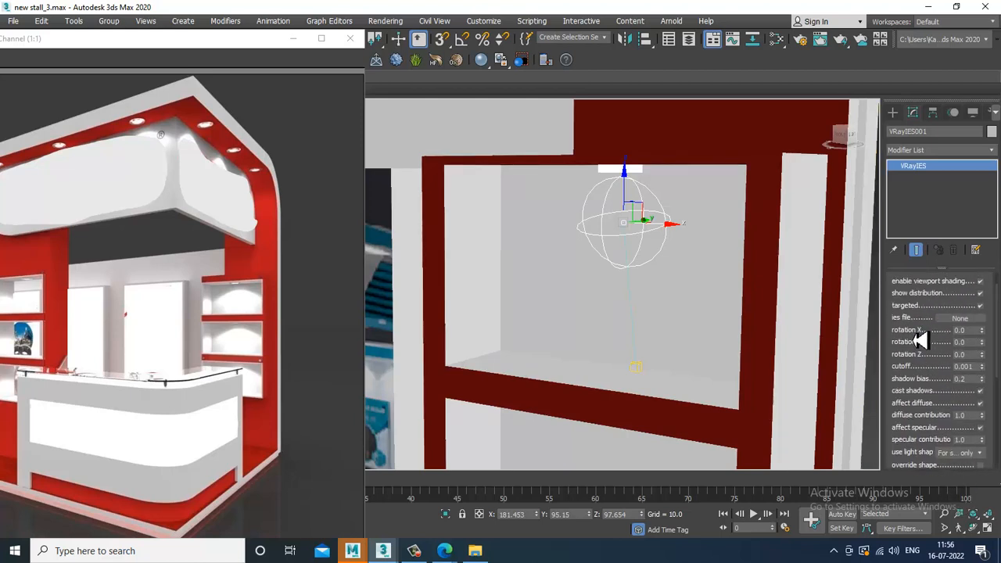
left_click(960, 319)
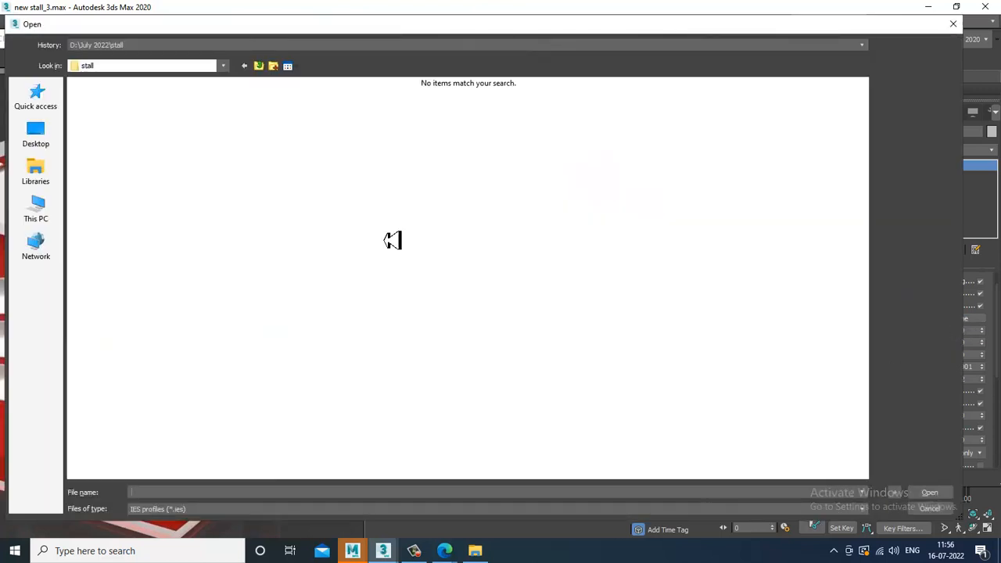
Step: Load the defined-spot.ies profile from the ies-lights-pack folder inside the Desktop's ies folder
left_click(49, 134)
double_click(252, 164)
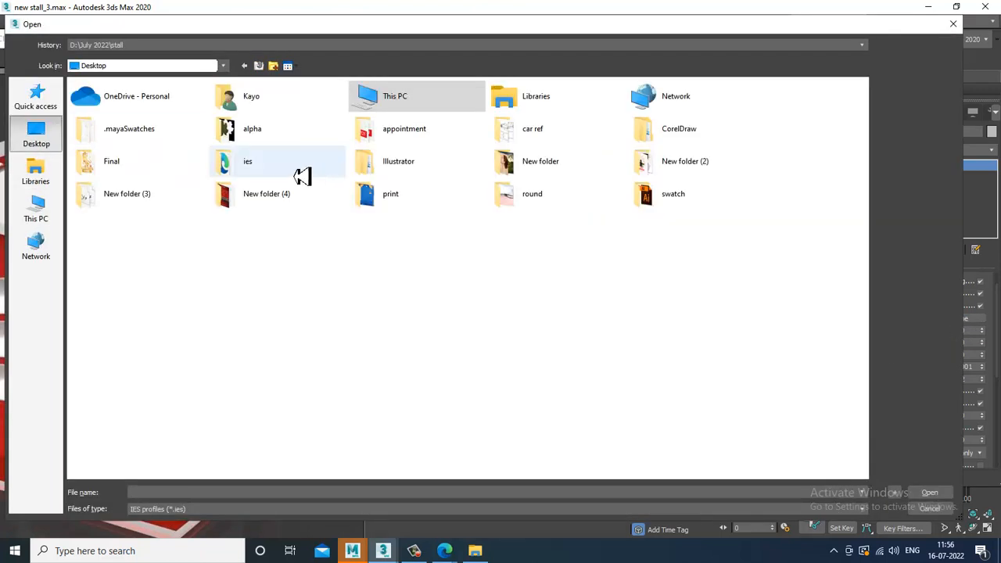
left_click(117, 99)
double_click(117, 99)
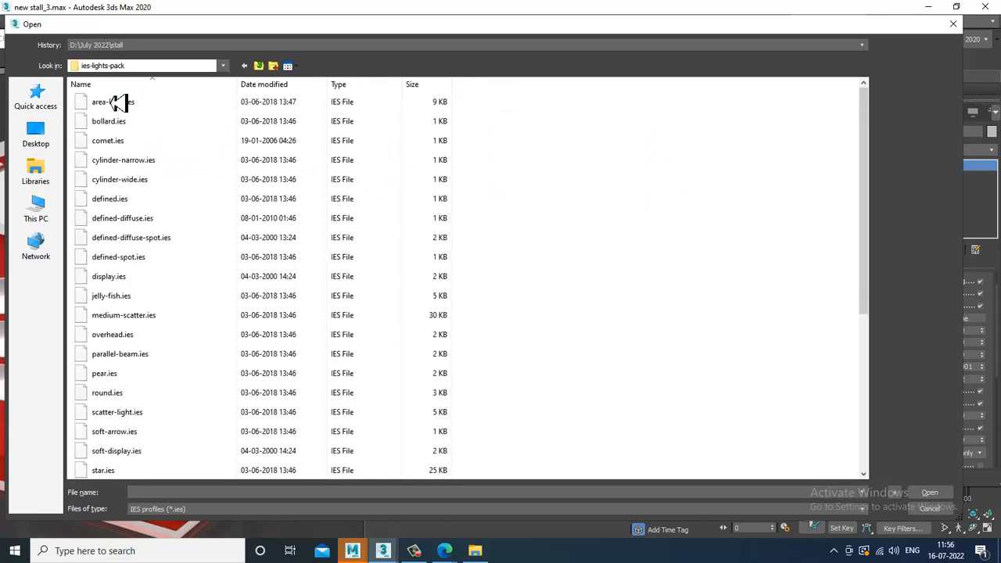
left_click(121, 104)
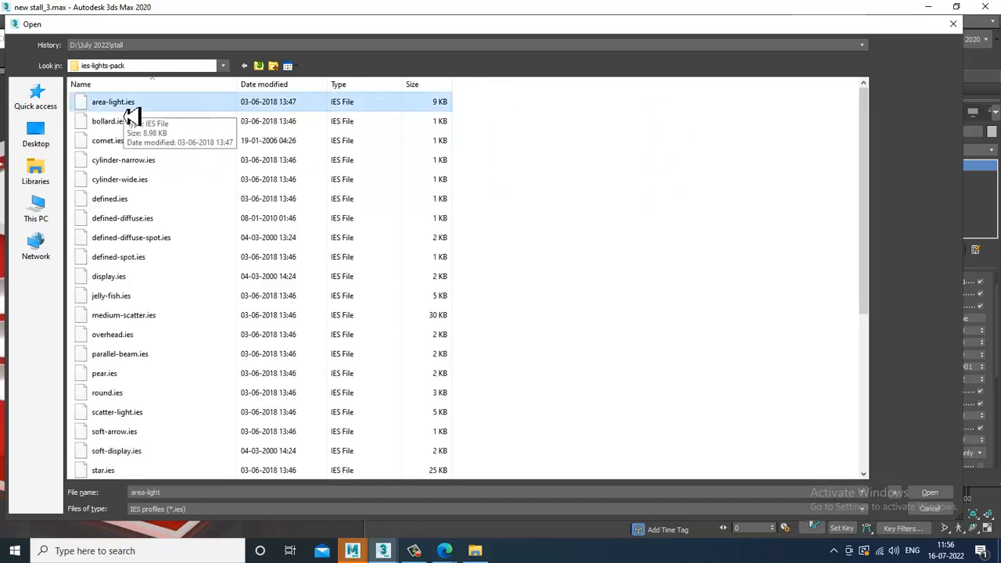
left_click(125, 219)
left_click(145, 264)
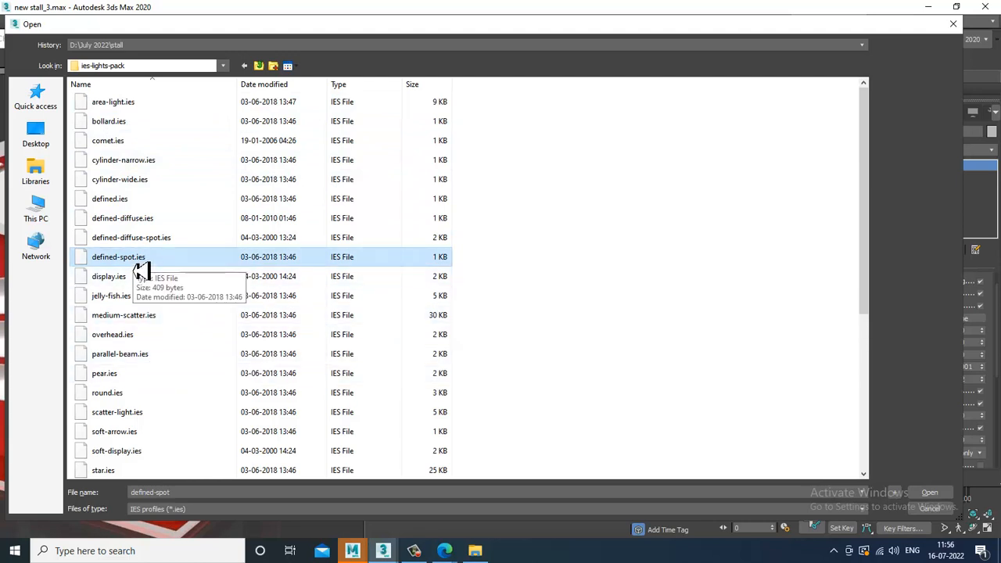
double_click(149, 261)
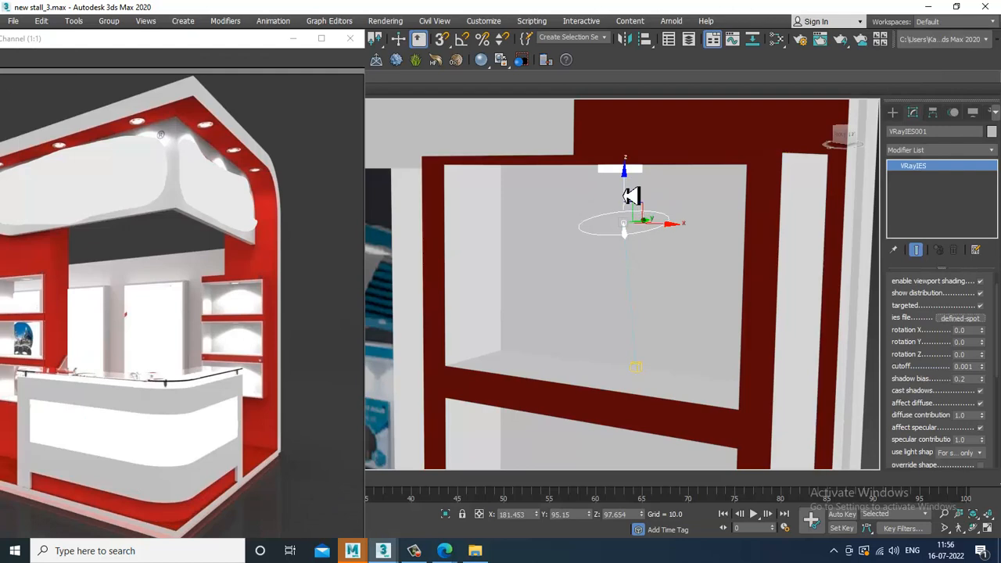
Step: Raise the IES light to Z 101.92, just beneath the lamp, and move the reference image window down to uncover the toolbars
left_click_drag(633, 196, 624, 155)
middle_click_drag(635, 215, 613, 243, "alt")
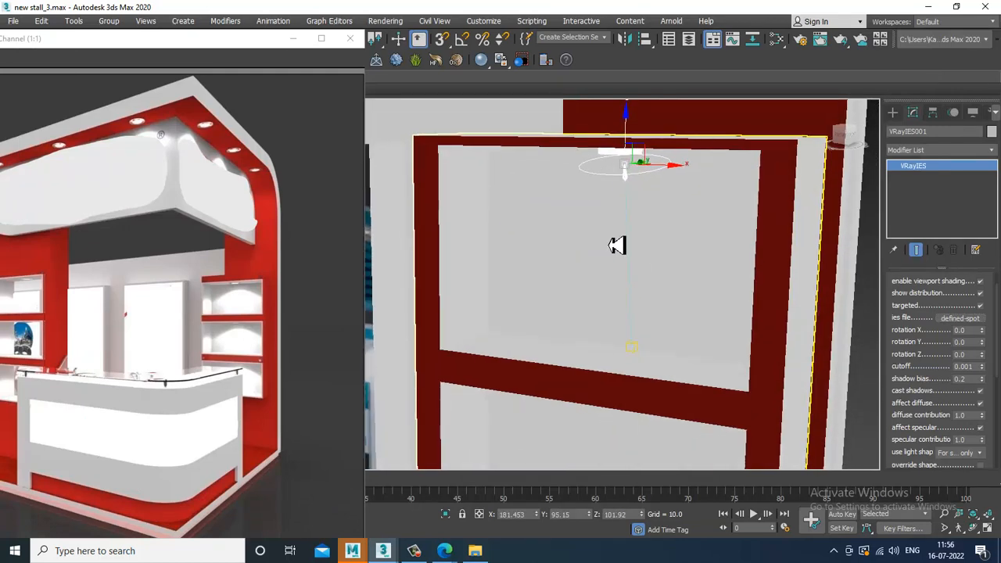
left_click_drag(180, 39, 181, 190)
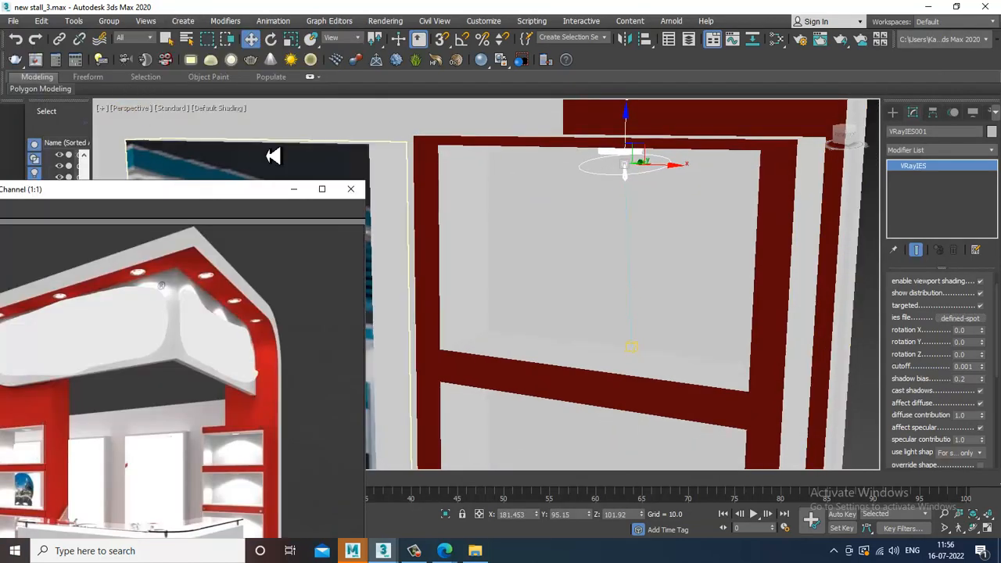
Step: Preview the IES light's distribution with High Quality viewport shading and return the viewport to Standard
left_click(180, 109)
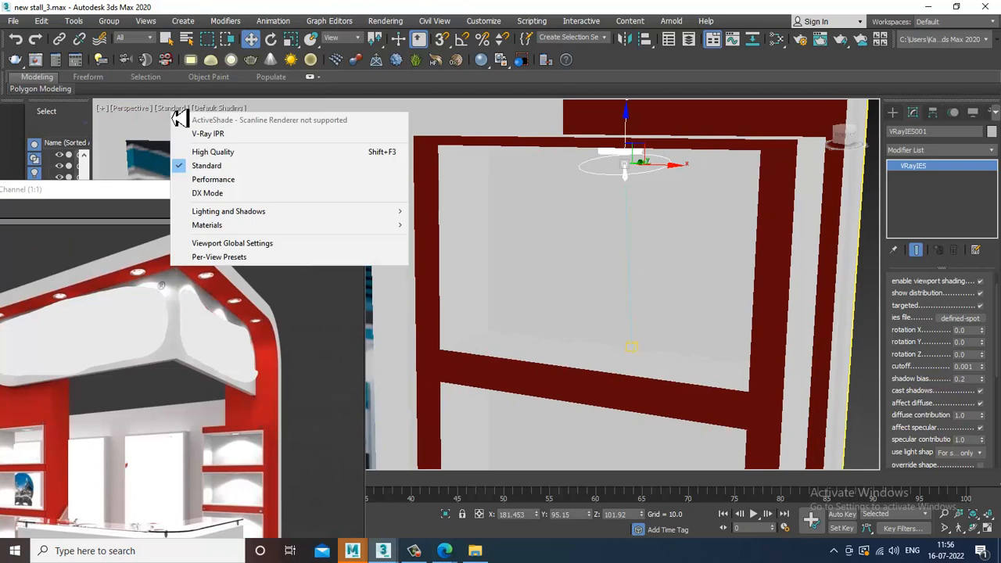
left_click(244, 164)
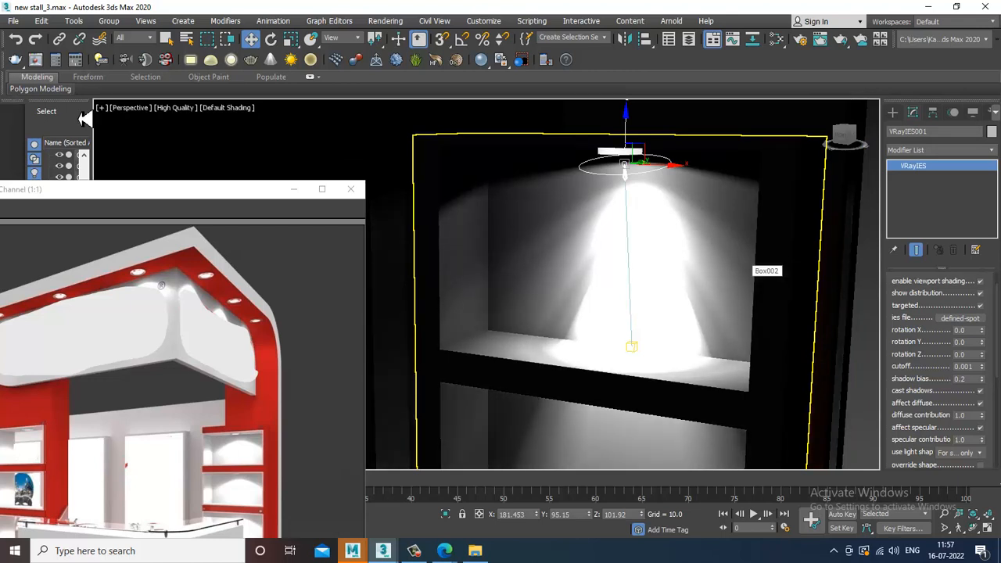
left_click(178, 110)
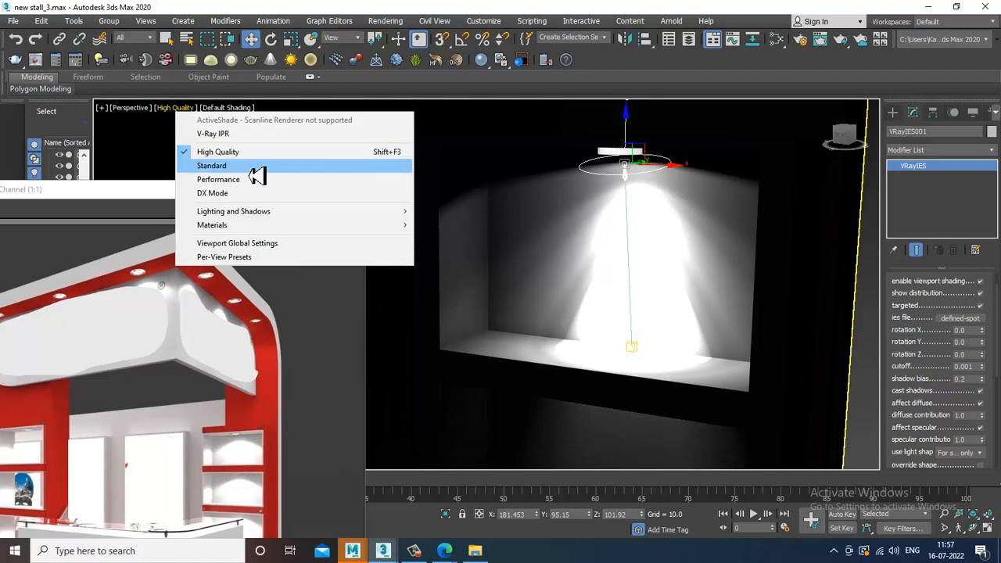
left_click(254, 165)
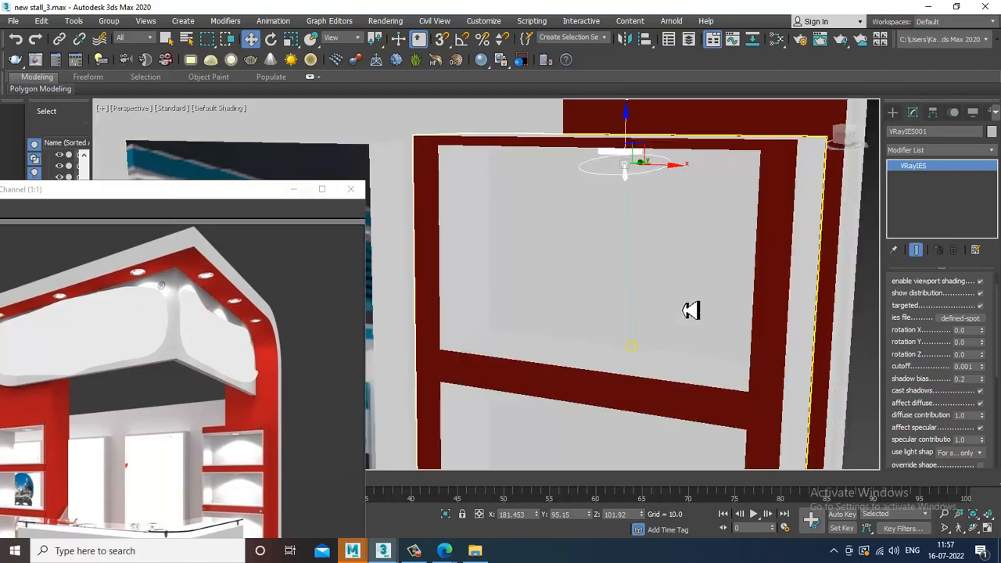
Step: Set the IES light's color mode to Temperature at 5460 and its intensity value to 374
middle_click_drag(692, 311, 688, 286, "alt")
middle_click_drag(762, 319, 733, 291)
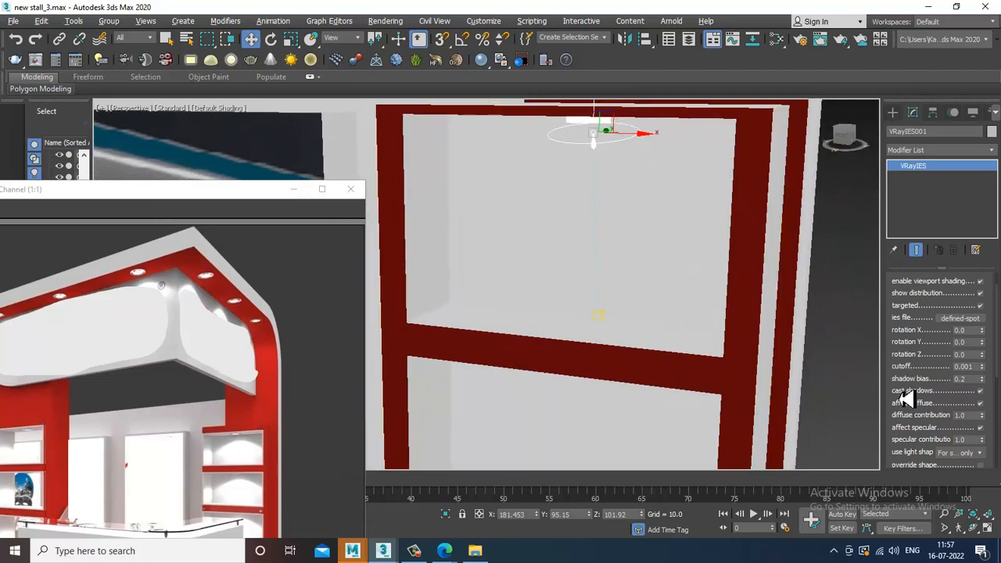
scroll(907, 397, "down", 5)
left_click(973, 385)
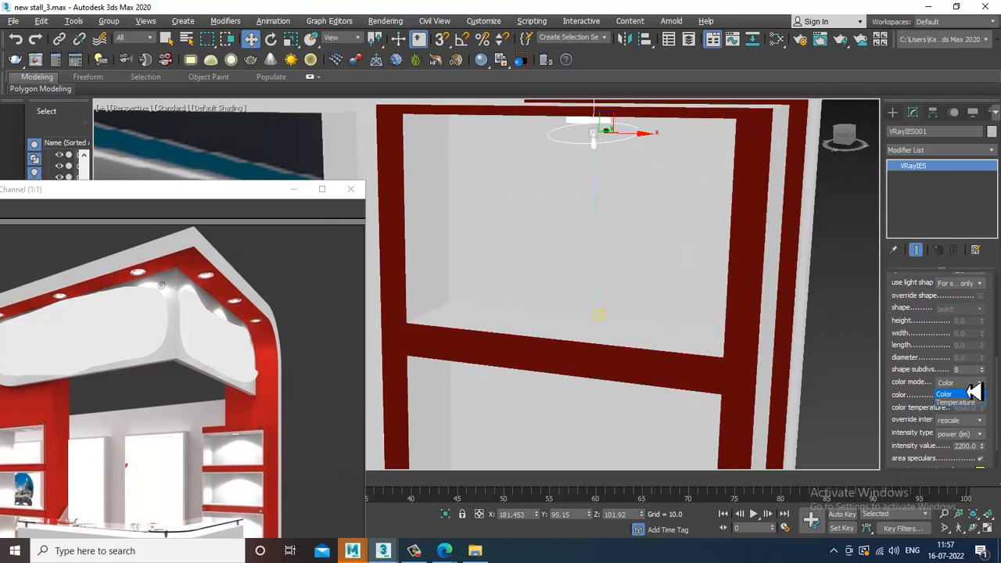
left_click(957, 402)
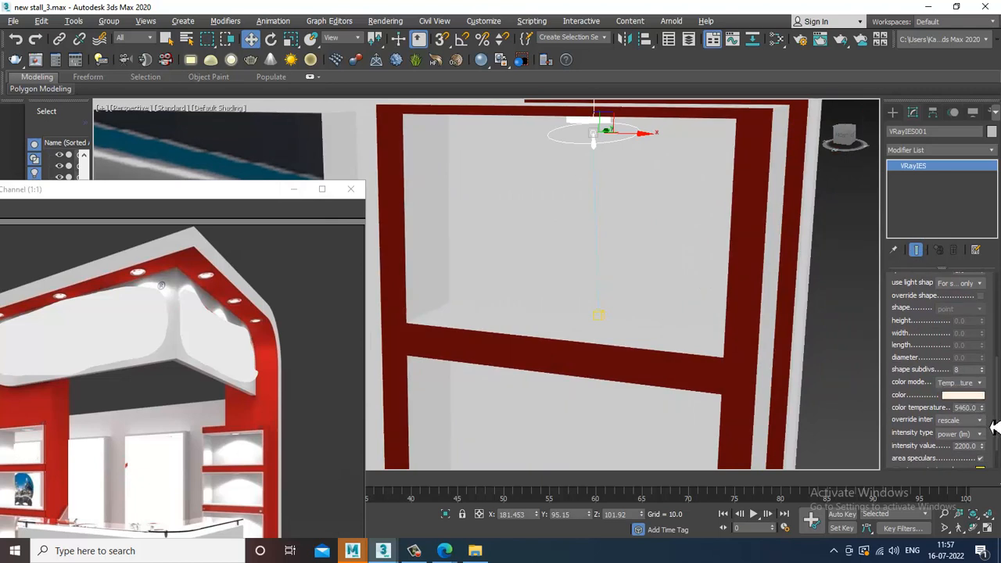
scroll(935, 370, "down", 1)
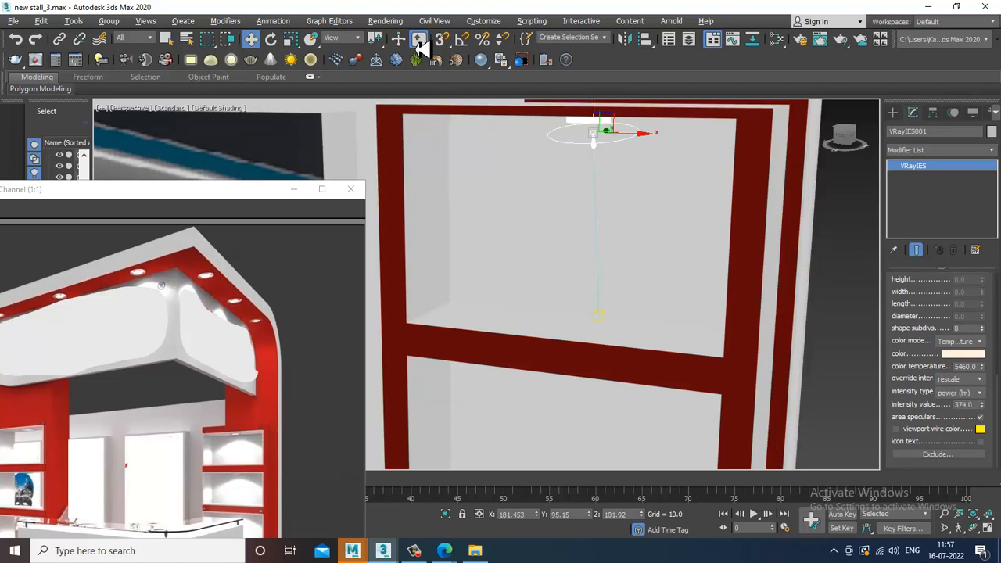
Step: Run a test render of the top shelf compartment and close the frame buffer
left_click(389, 25)
left_click(391, 45)
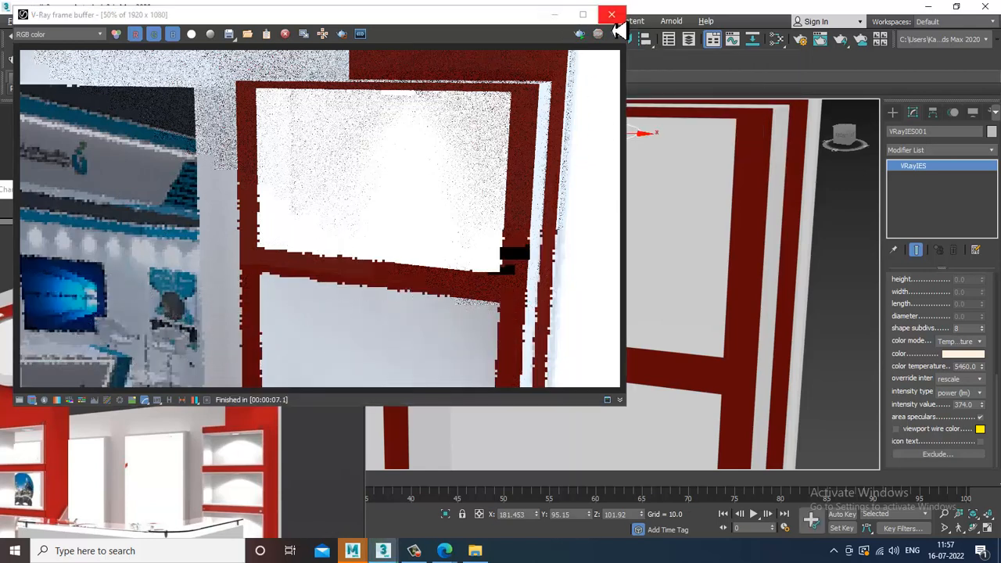
left_click(612, 15)
Step: Try an intensity value of 2 on the IES light and check it with a test render
left_click_drag(973, 405, 929, 407)
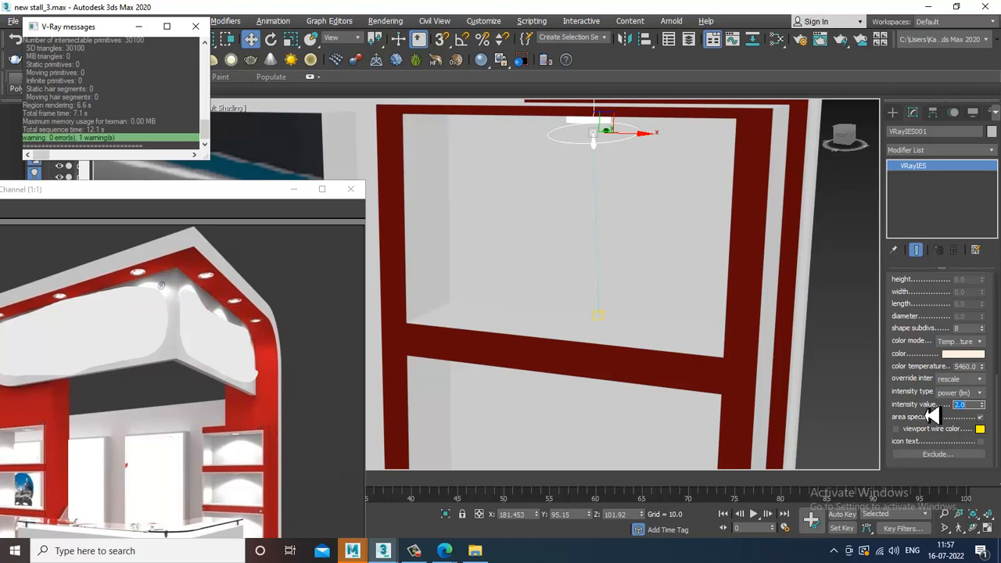
left_click(385, 21)
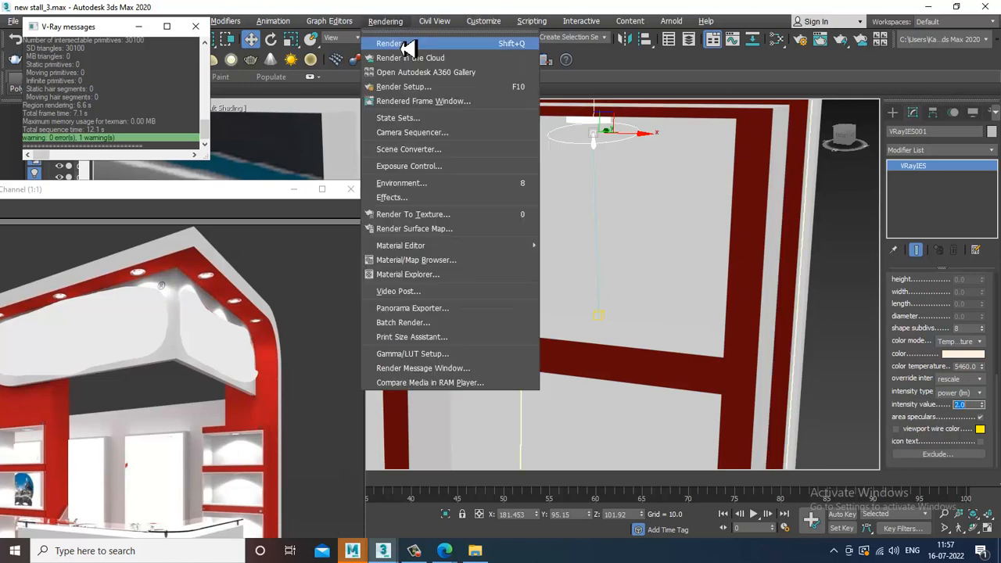
left_click(408, 44)
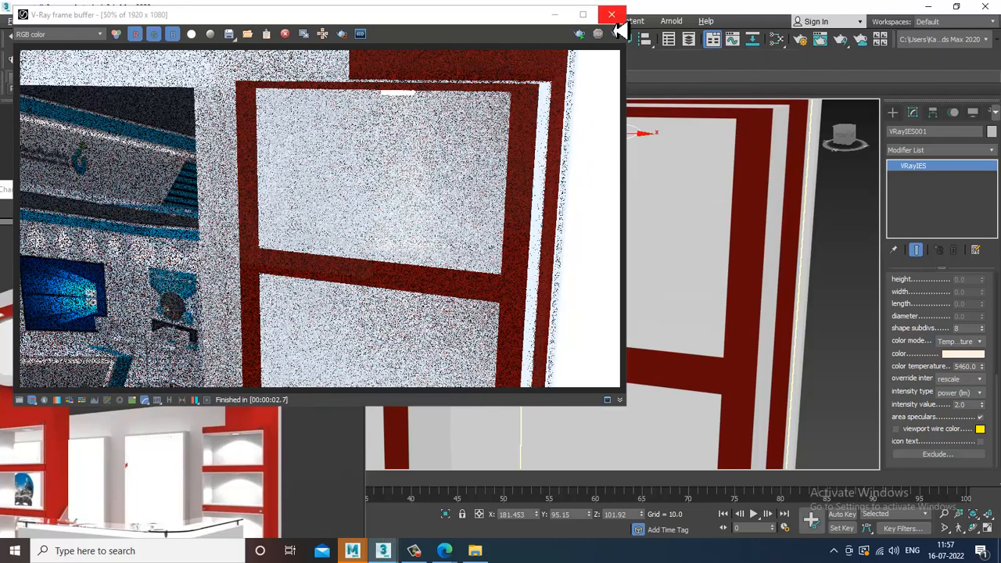
left_click(613, 17)
Step: Set the IES light's intensity value to 20 and render the shelf again to judge its brightness
double_click(965, 404)
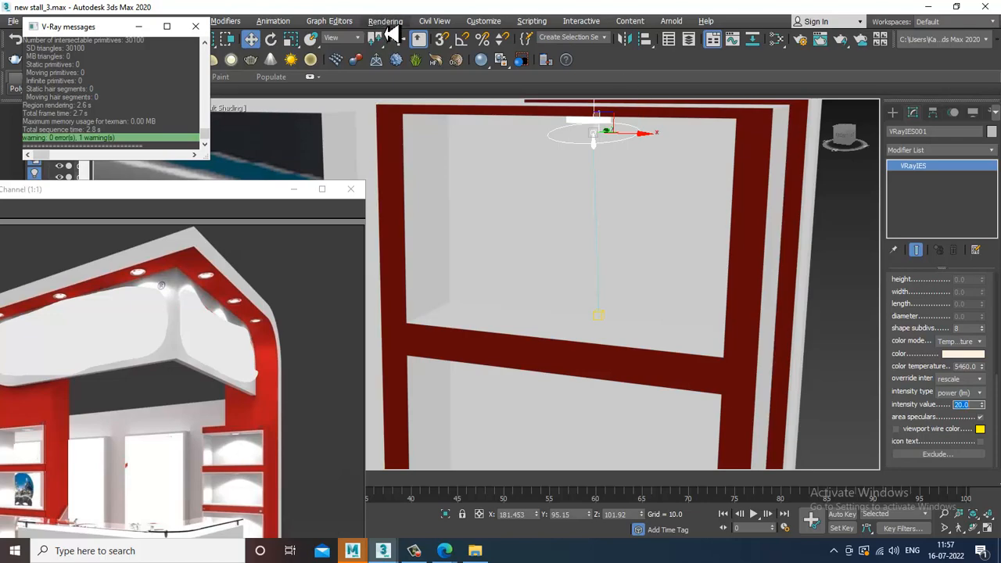
left_click(385, 21)
left_click(397, 45)
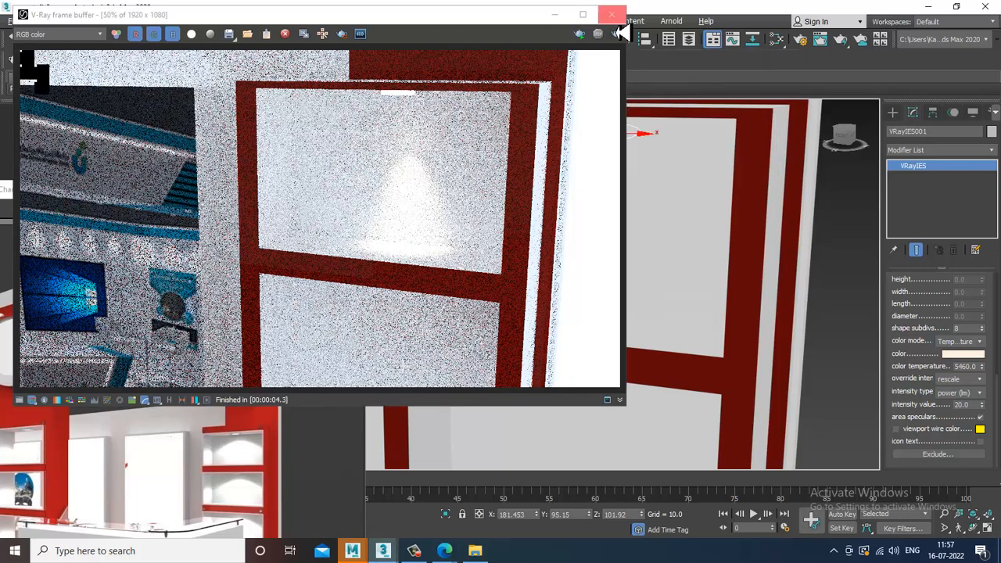
left_click(611, 14)
Step: Replace the light's IES profile with soft-display.ies from the ies-lights-pack folder and render the shelf
left_click_drag(921, 341, 935, 476)
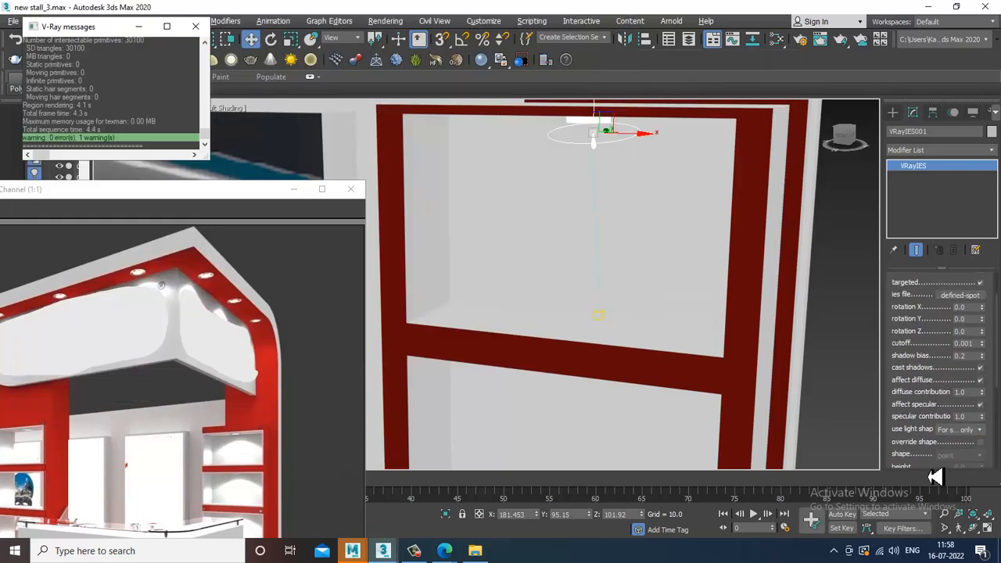
left_click(959, 296)
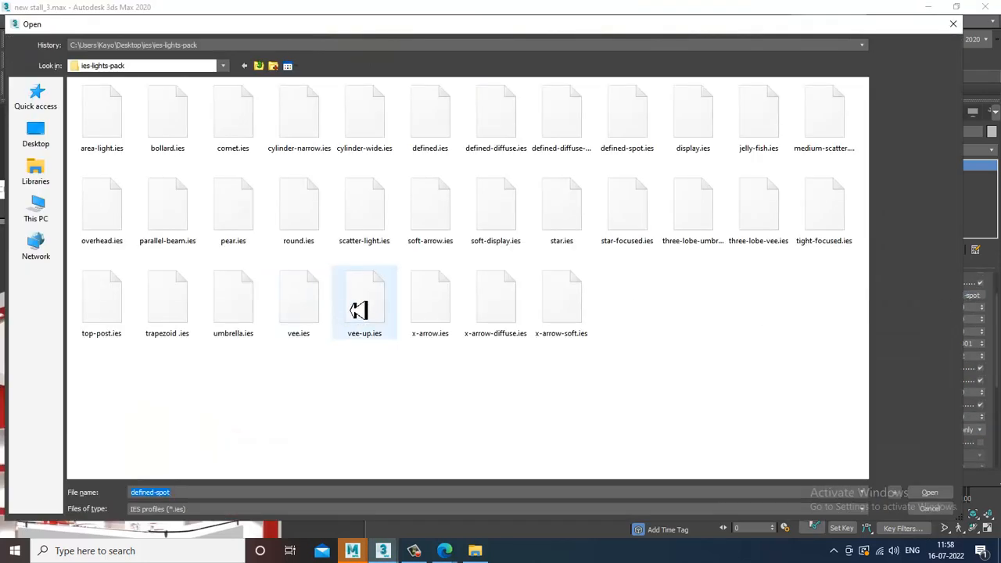
double_click(516, 209)
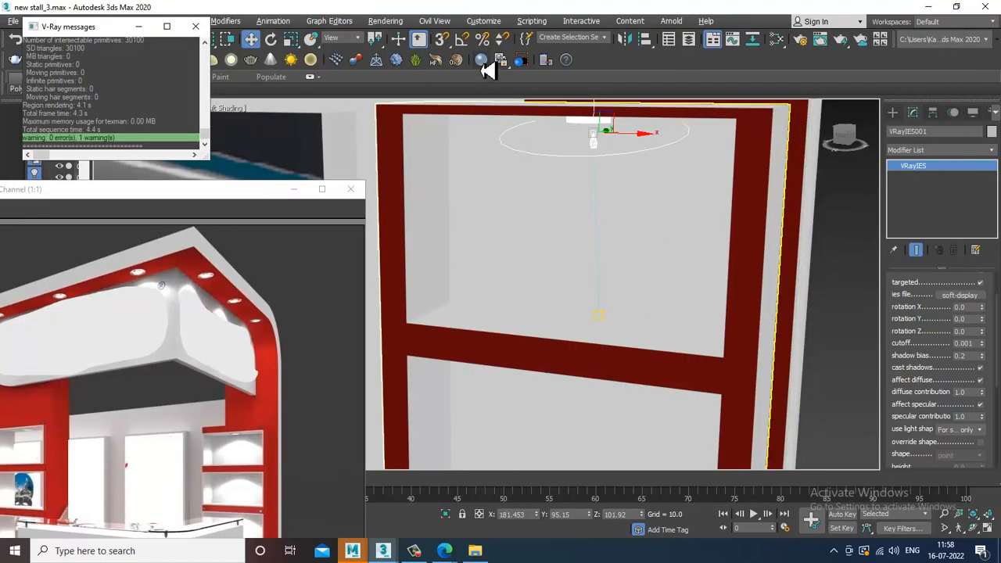
left_click(391, 22)
left_click(391, 44)
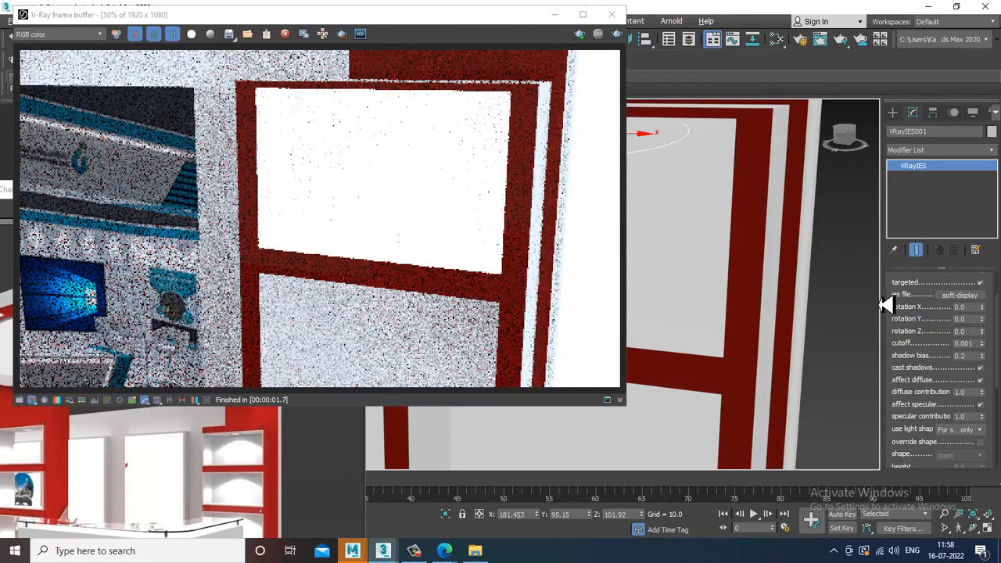
Step: Set the light's intensity value to 25, rerun the render and close the frame buffer
left_click_drag(955, 391, 952, 201)
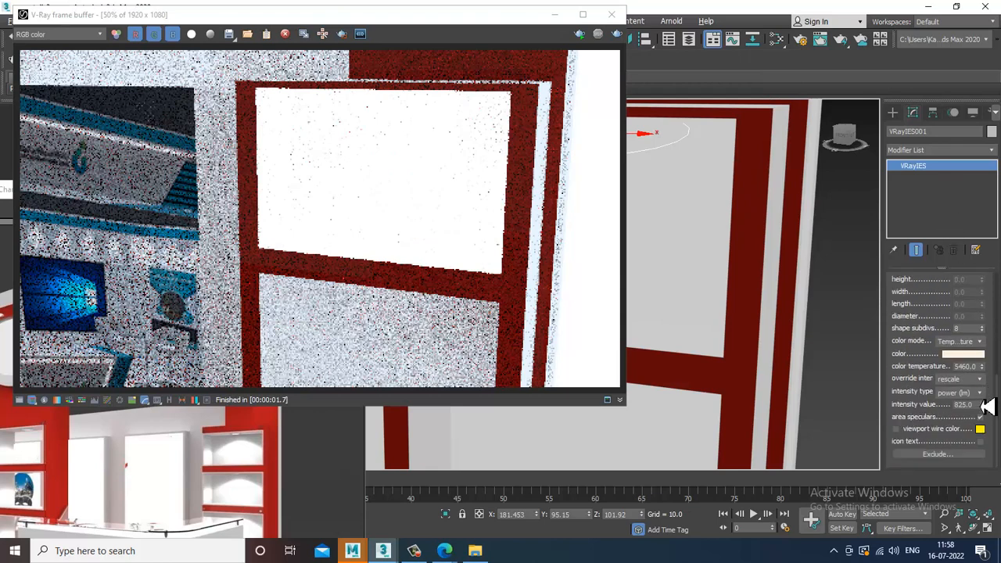
double_click(963, 405)
left_click(618, 35)
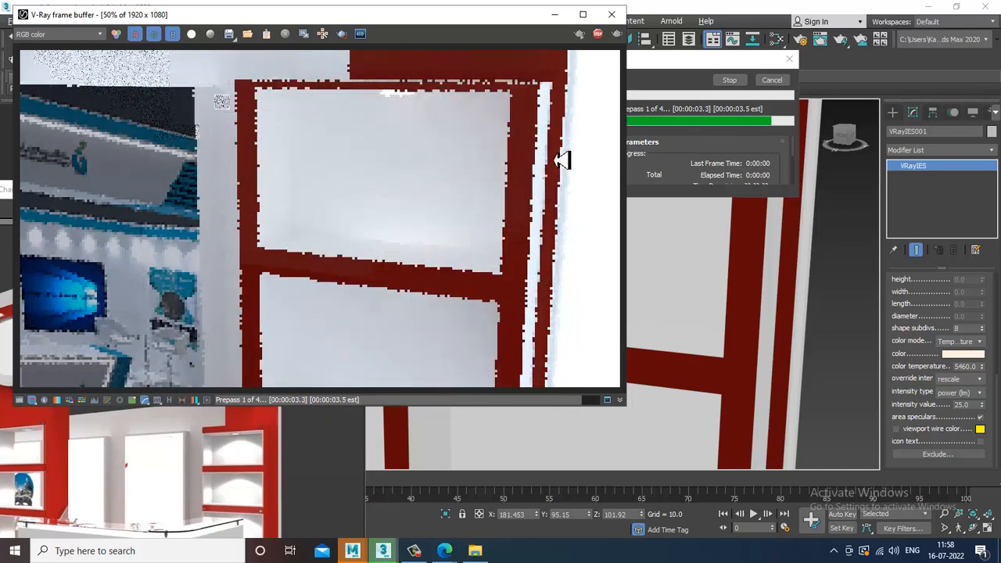
left_click(612, 16)
Step: Move the IES light's target along Y inside the top compartment and shift the light to Y 95.851, beneath the lamp
middle_click_drag(587, 207, 630, 244, "alt")
scroll(626, 245, "up", 3)
left_click(580, 263)
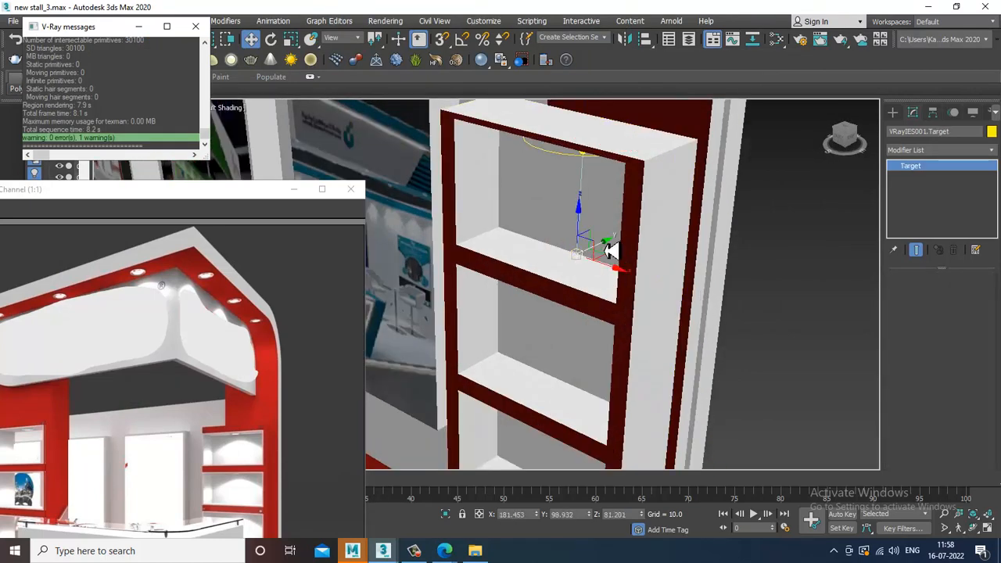
left_click_drag(610, 250, 584, 254)
middle_click_drag(587, 255, 592, 277, "alt")
left_click(582, 165)
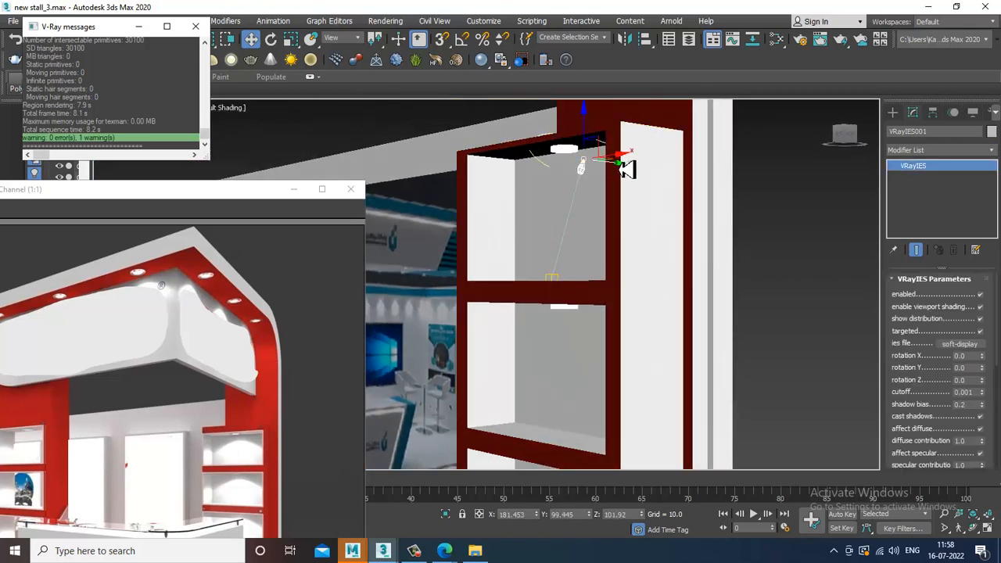
left_click_drag(622, 173, 603, 164)
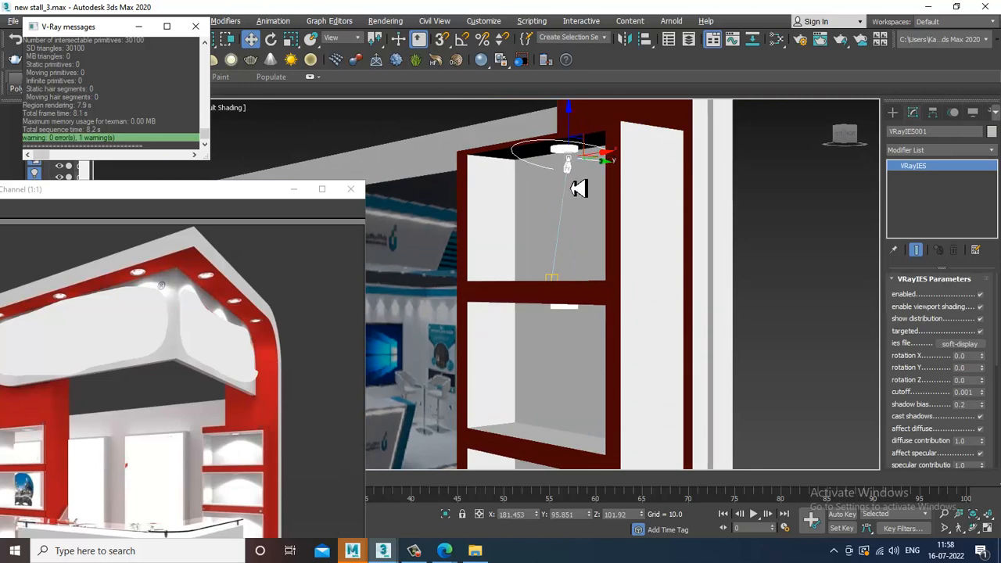
middle_click_drag(579, 188, 610, 201, "alt")
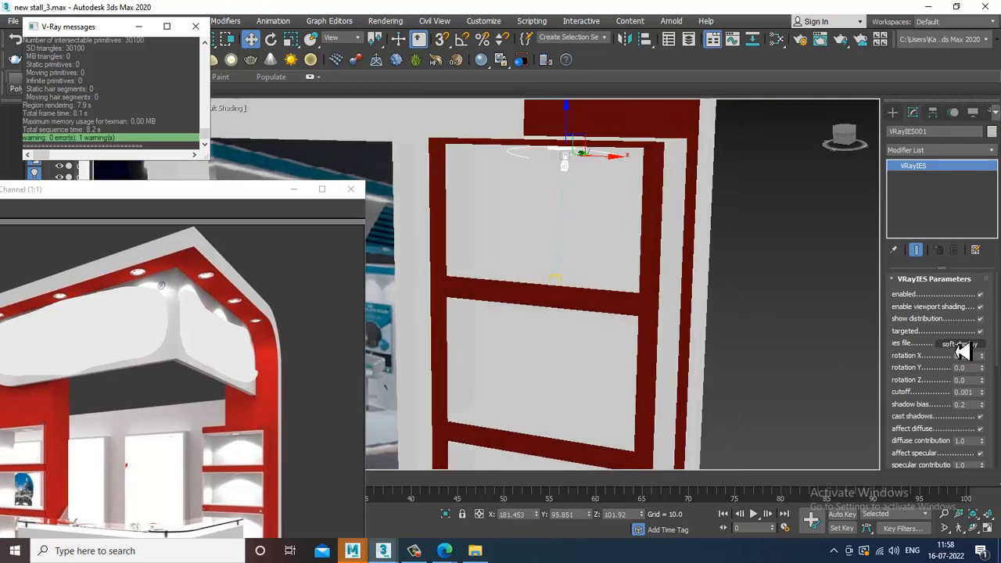
Step: Switch to File Explorer and examine the preview images of the IES profiles in the Desktop's ies\ies-lights-pack folder
left_click(473, 551)
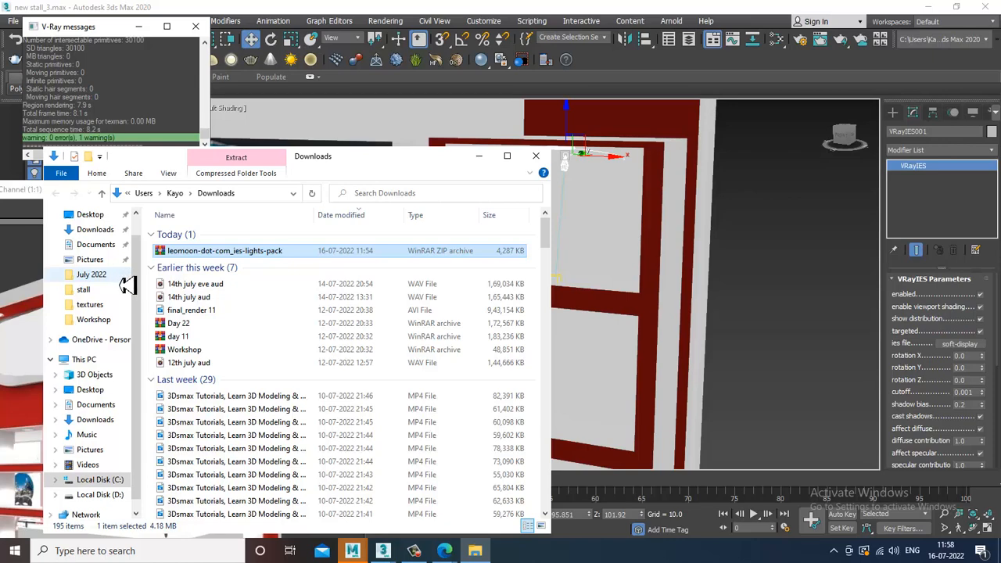
left_click(88, 214)
scroll(275, 308, "down", 3)
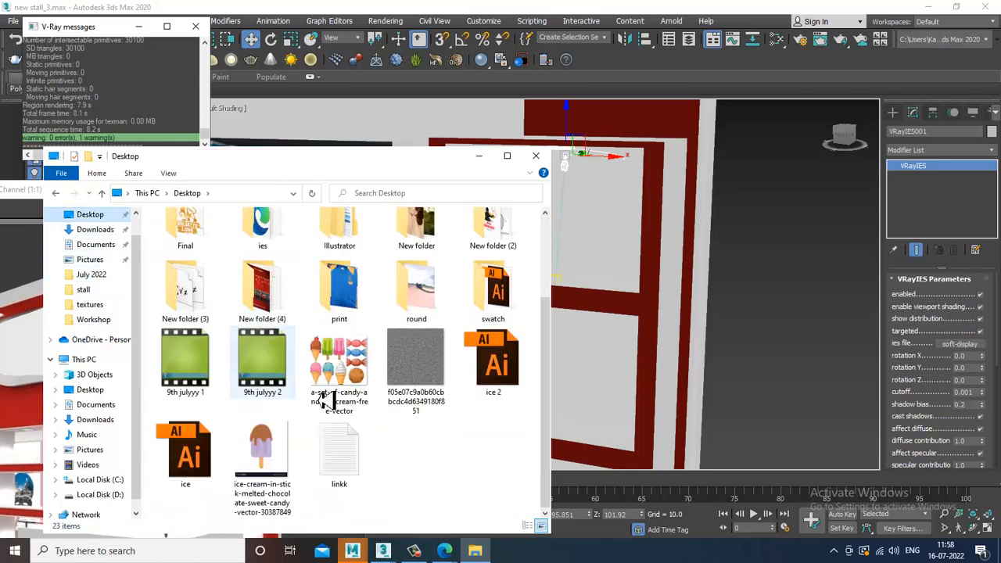
scroll(313, 352, "up", 3)
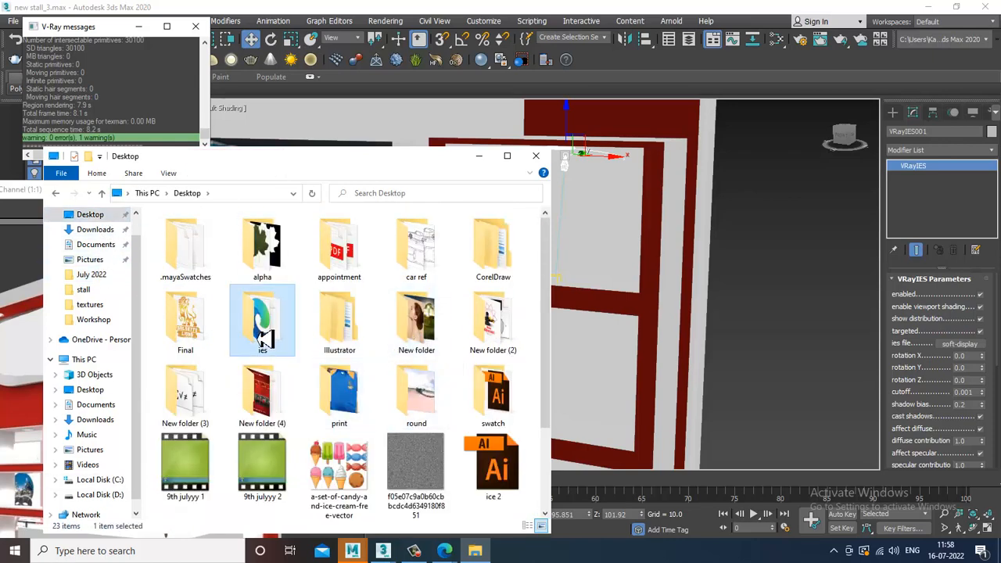
double_click(262, 321)
left_click(221, 237)
double_click(220, 237)
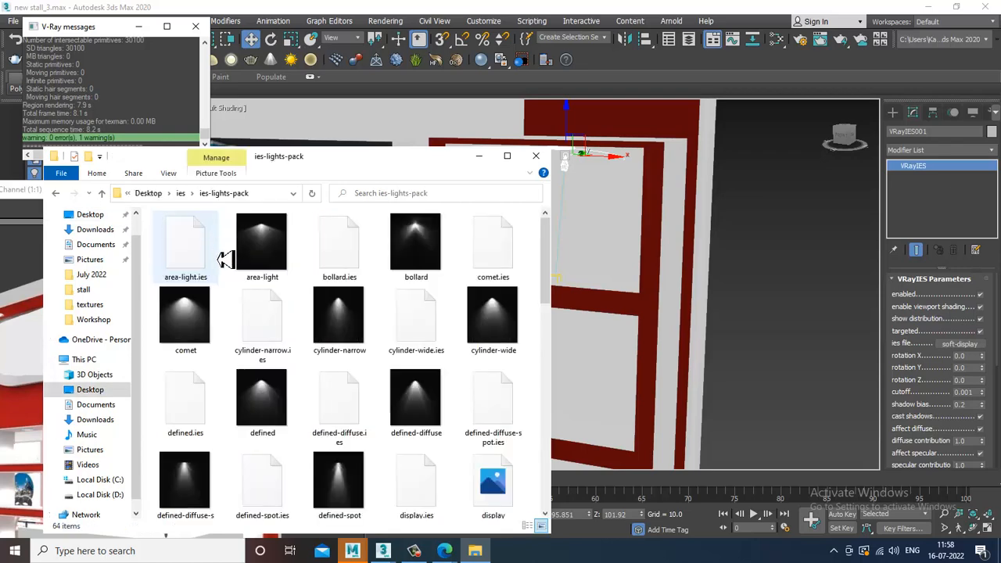
scroll(336, 348, "down", 5)
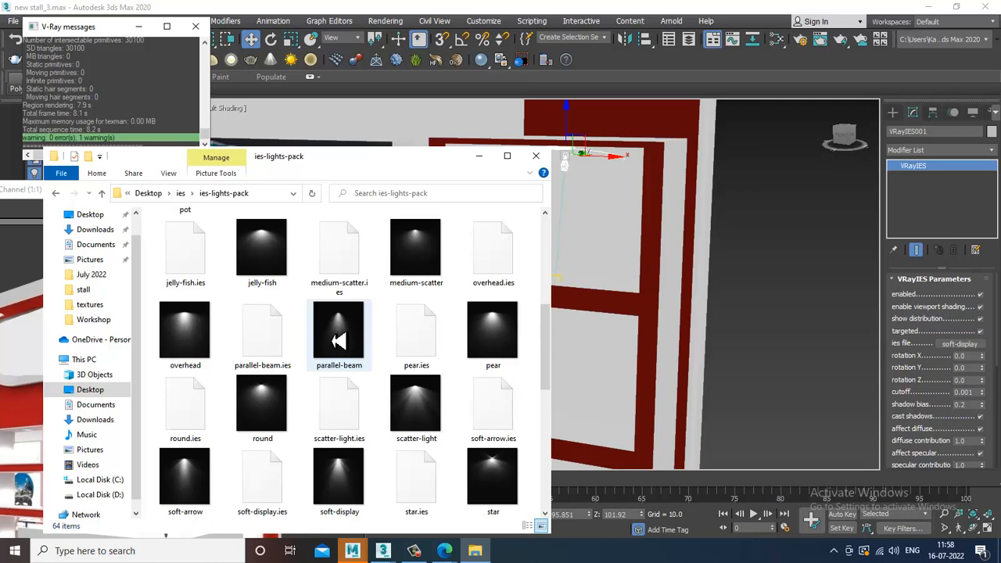
scroll(338, 339, "down", 3)
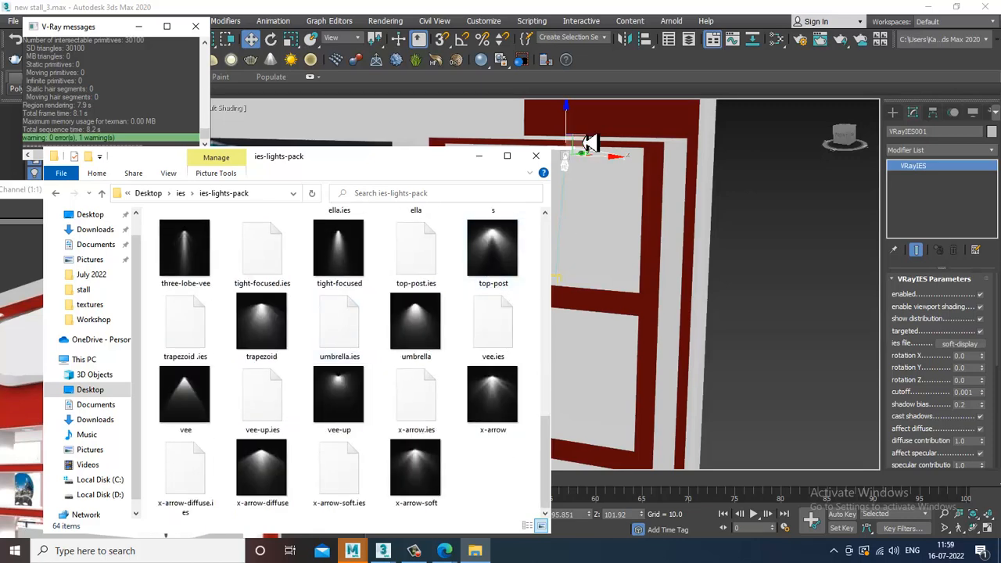
left_click(535, 156)
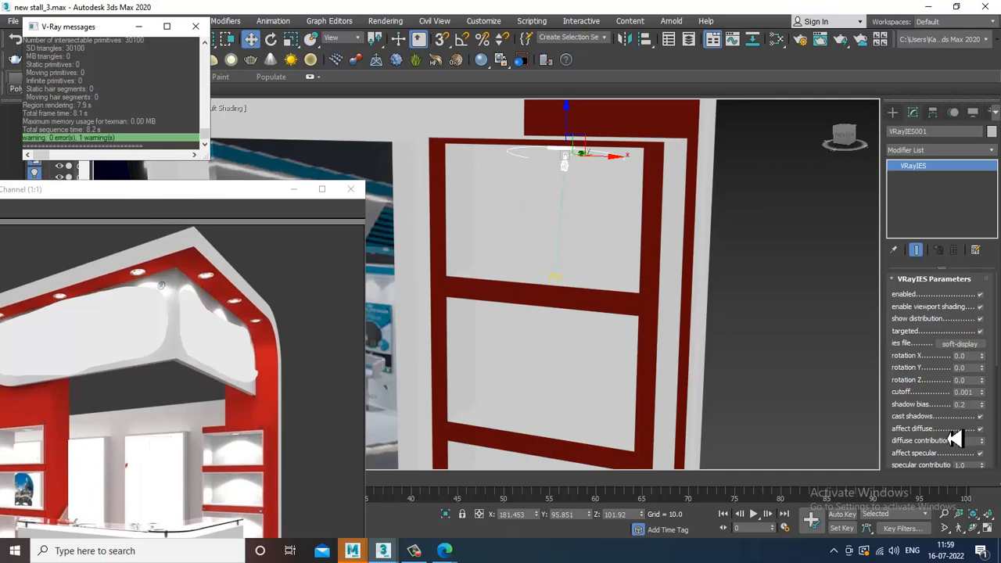
Step: Load the scatter-light.ies profile into the top compartment's VRayIES light
left_click(960, 345)
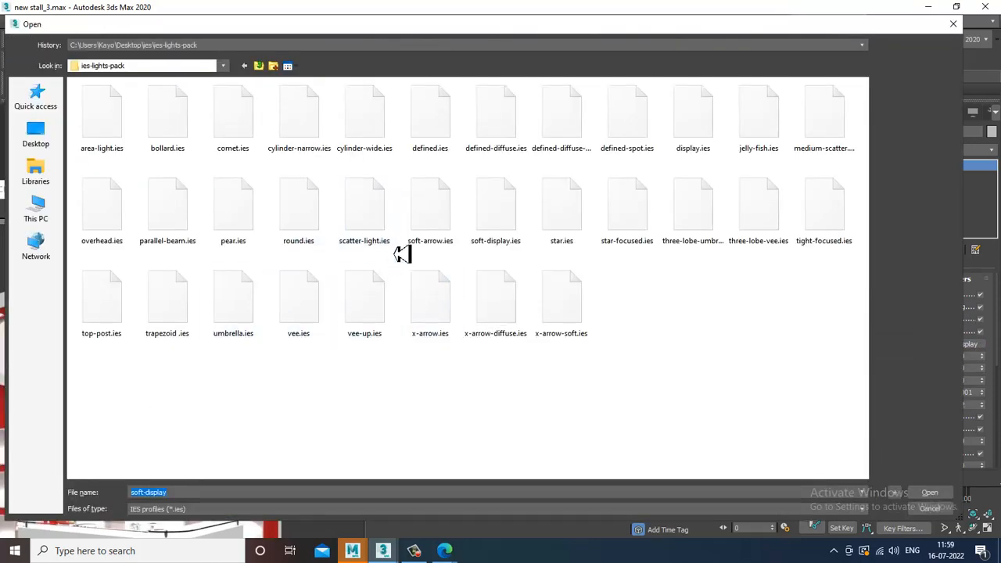
left_click(386, 218)
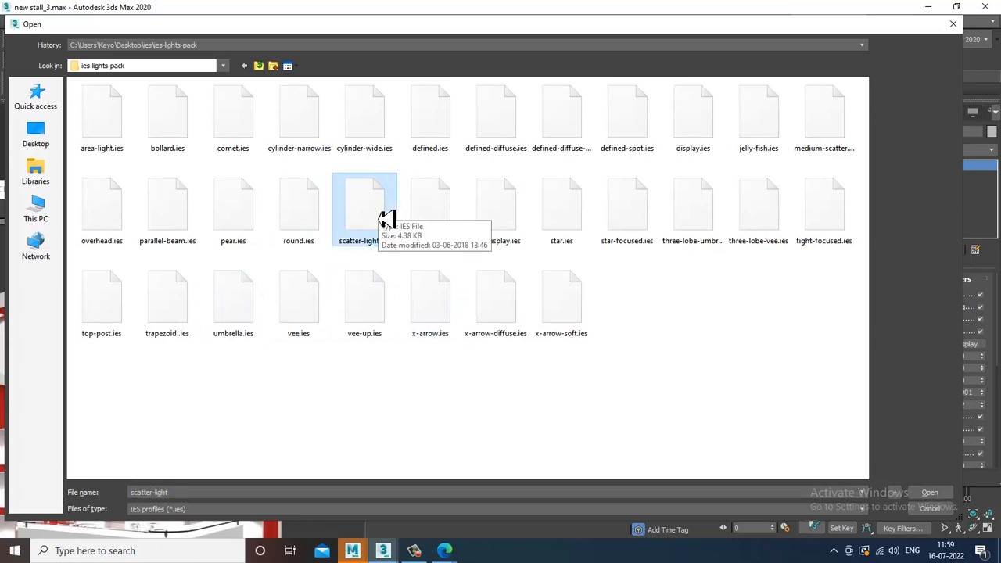
double_click(386, 218)
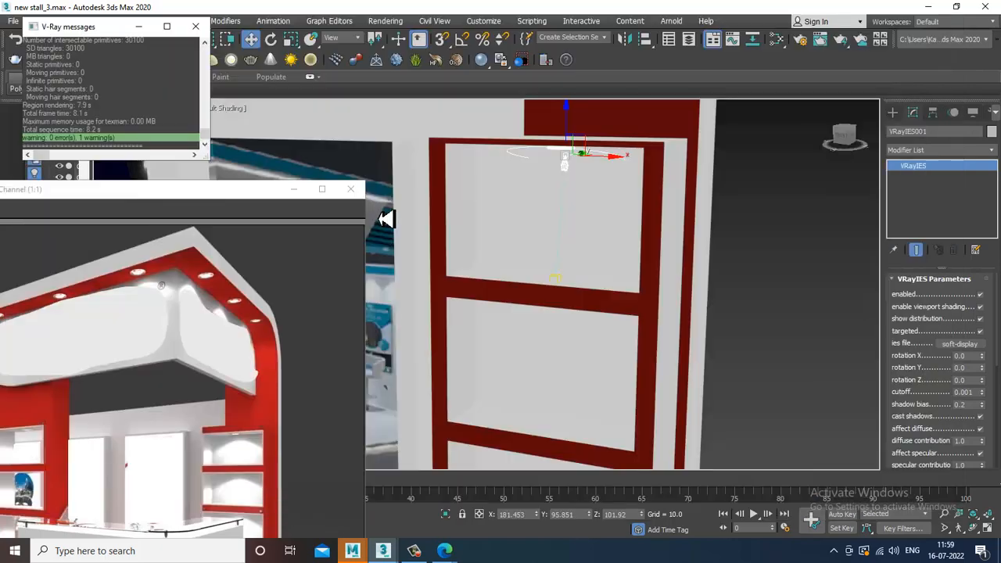
scroll(618, 167, "down", 8)
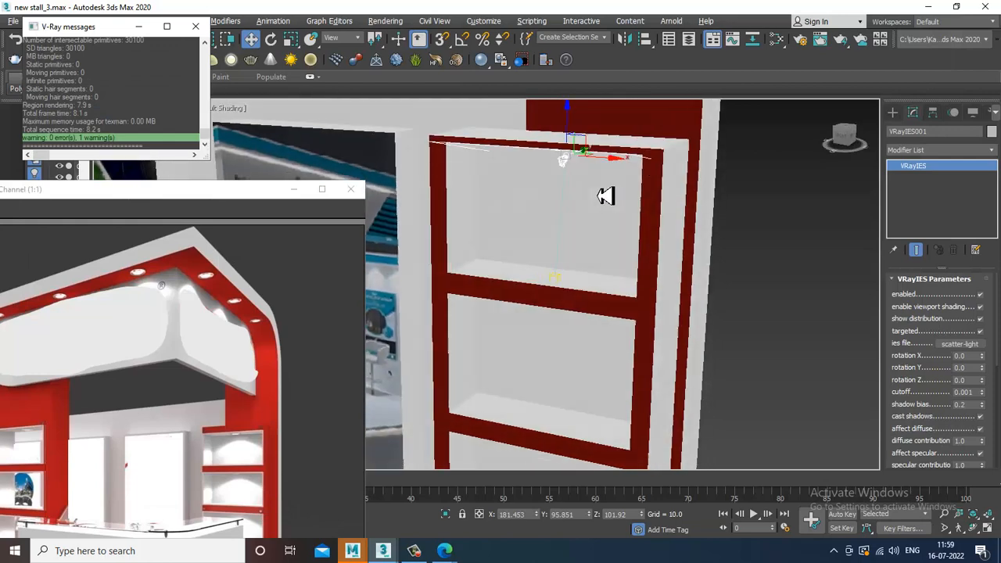
Step: Render the shelf unit with the newly loaded IES profile and close the frame buffer
left_click_drag(942, 440, 946, 187)
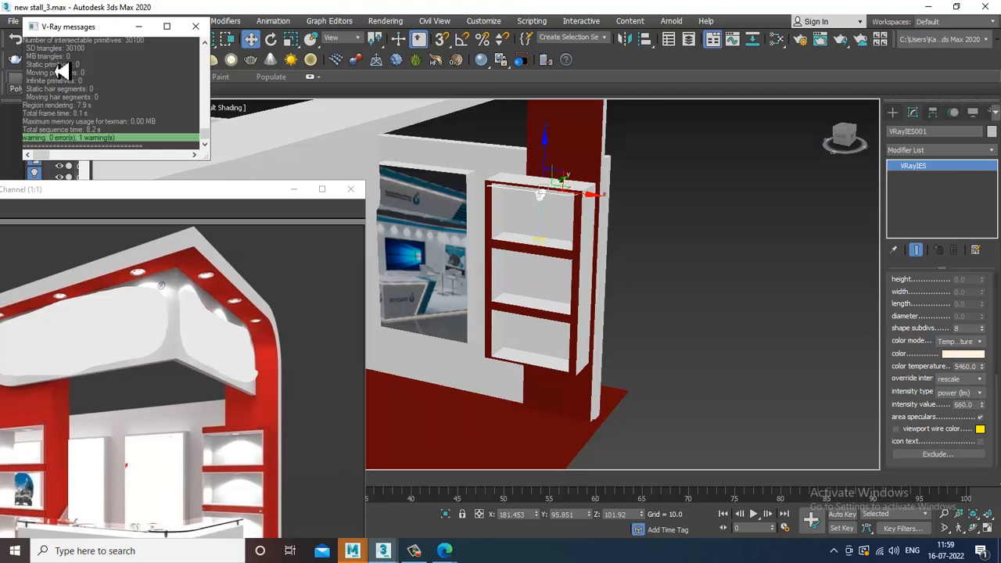
left_click(386, 21)
left_click(406, 38)
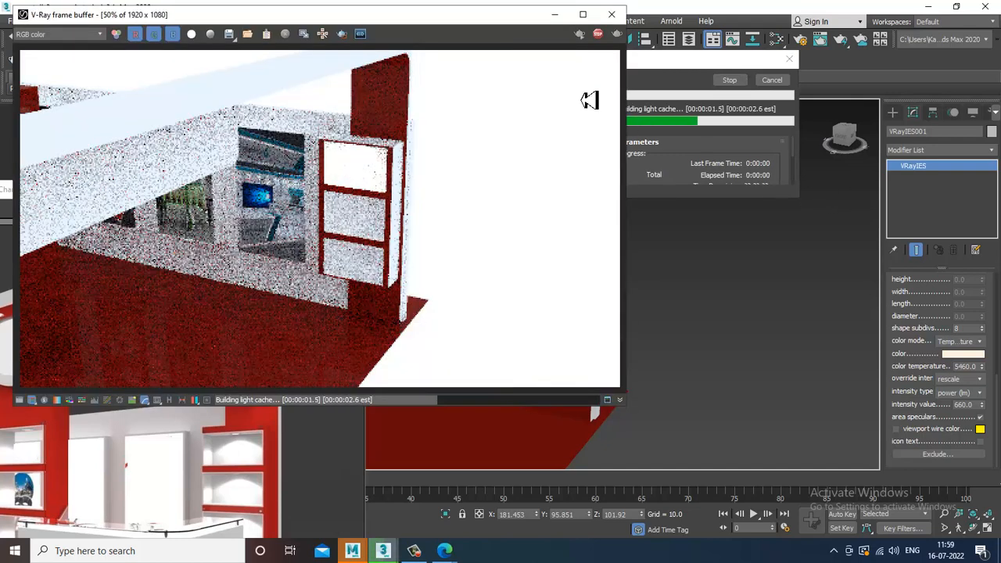
left_click(611, 15)
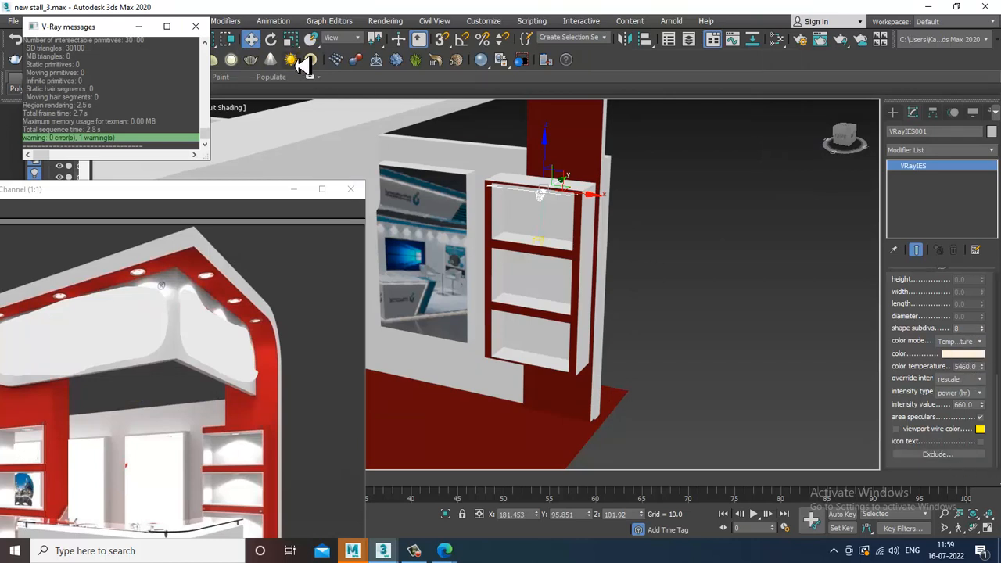
Step: Set the environment's background color to light blue, rerun the render and close the frame buffer
left_click(386, 21)
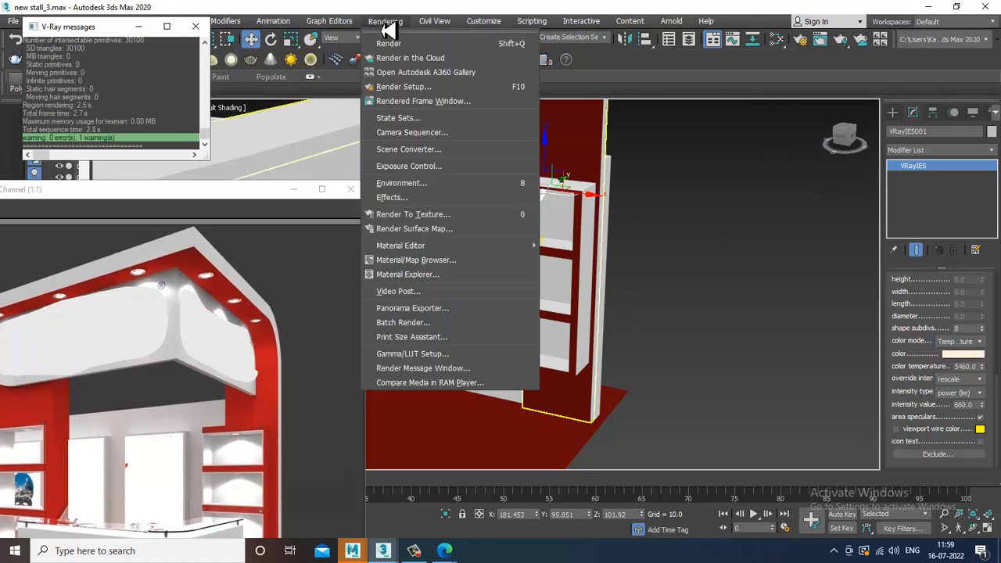
left_click(459, 180)
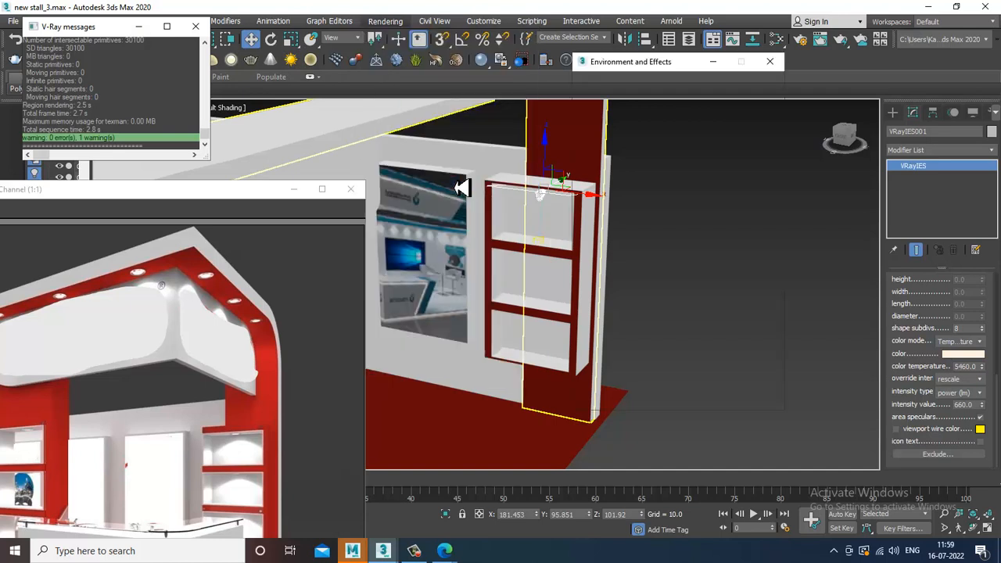
left_click(606, 138)
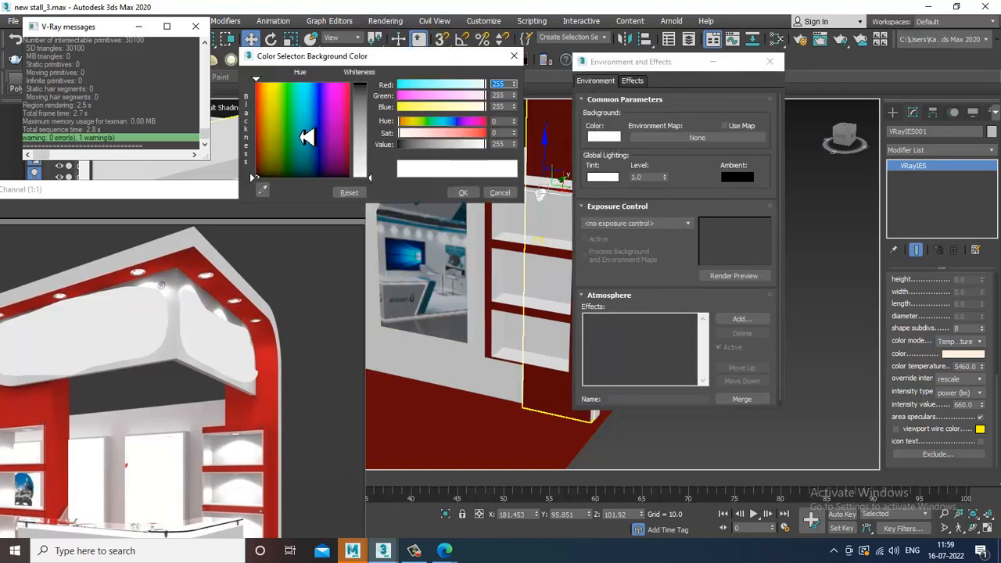
left_click_drag(300, 137, 310, 110)
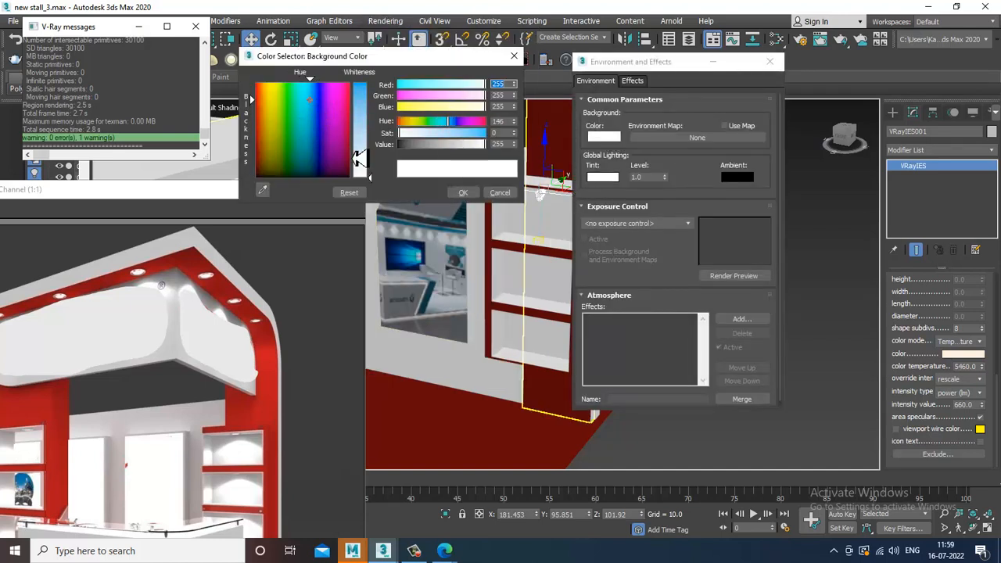
left_click_drag(363, 164, 369, 132)
left_click(458, 193)
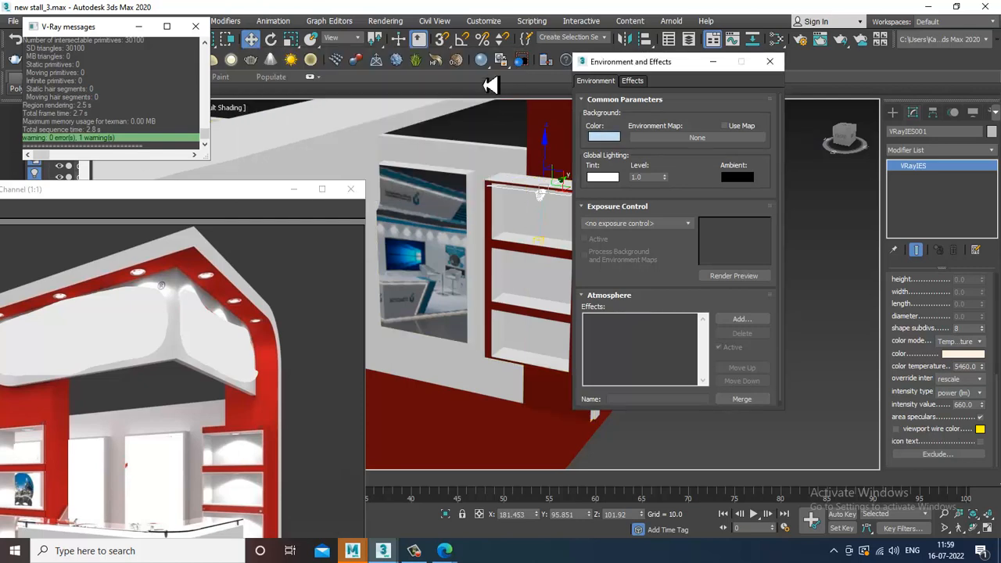
left_click(385, 20)
left_click(416, 39)
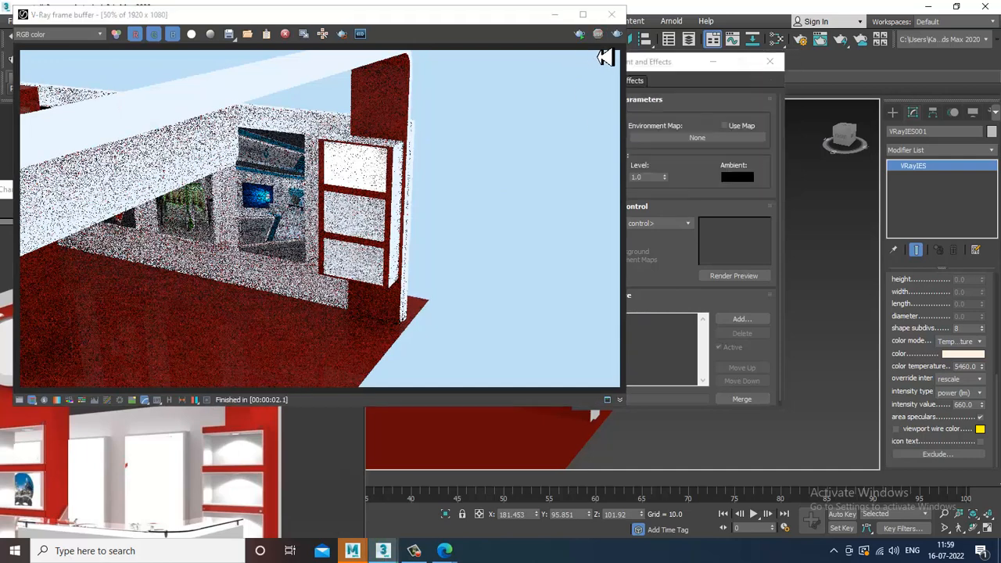
left_click(611, 15)
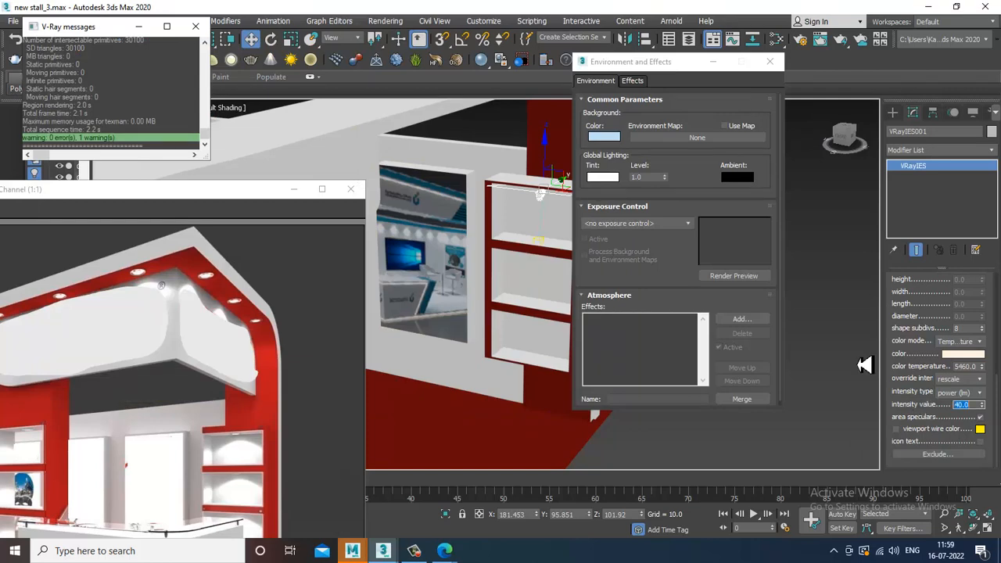
Step: Set the IES light's intensity value to 40 and color temperature to 4204.2, checking with a test render, and close the environment settings
left_click(385, 20)
left_click(424, 43)
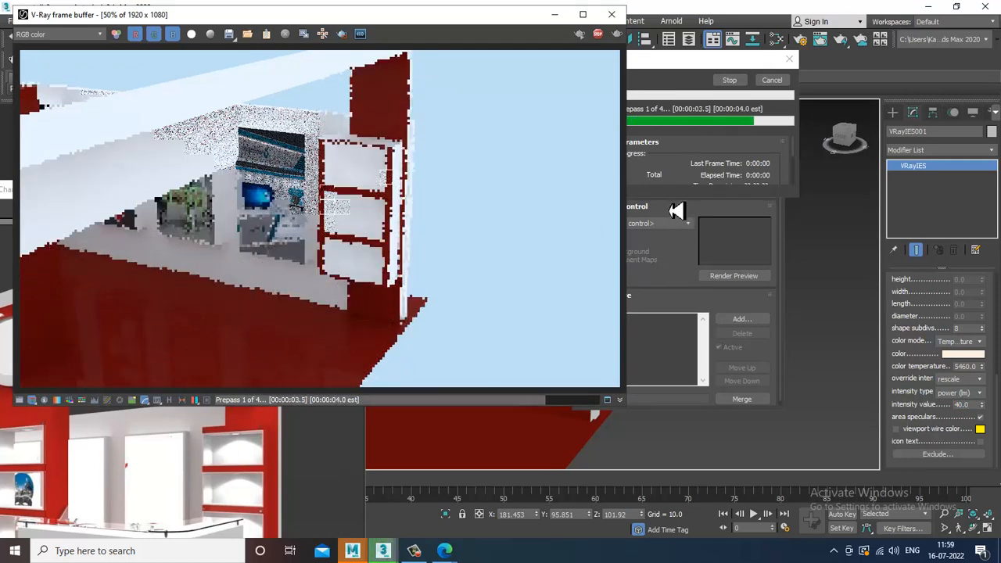
left_click(771, 79)
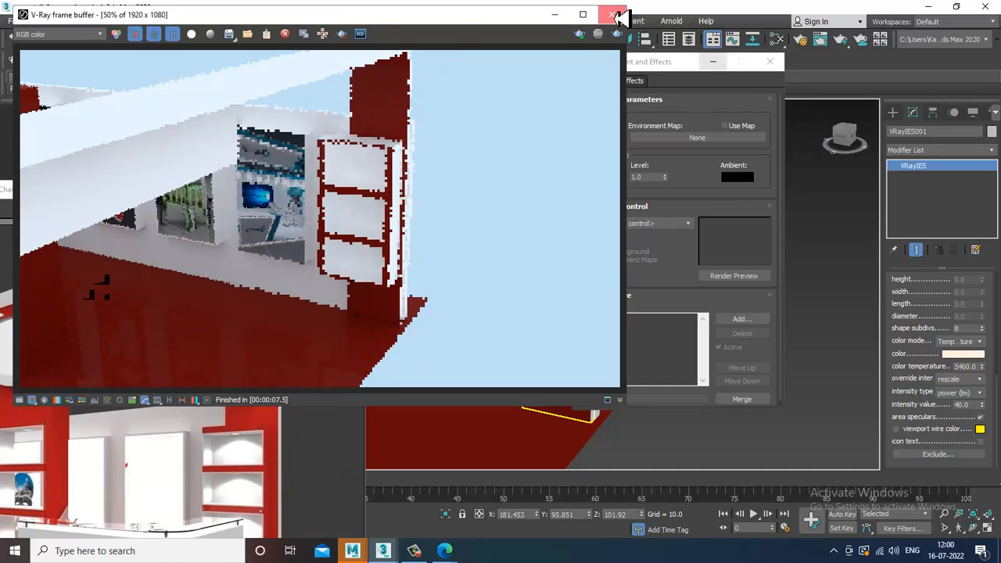
left_click(611, 14)
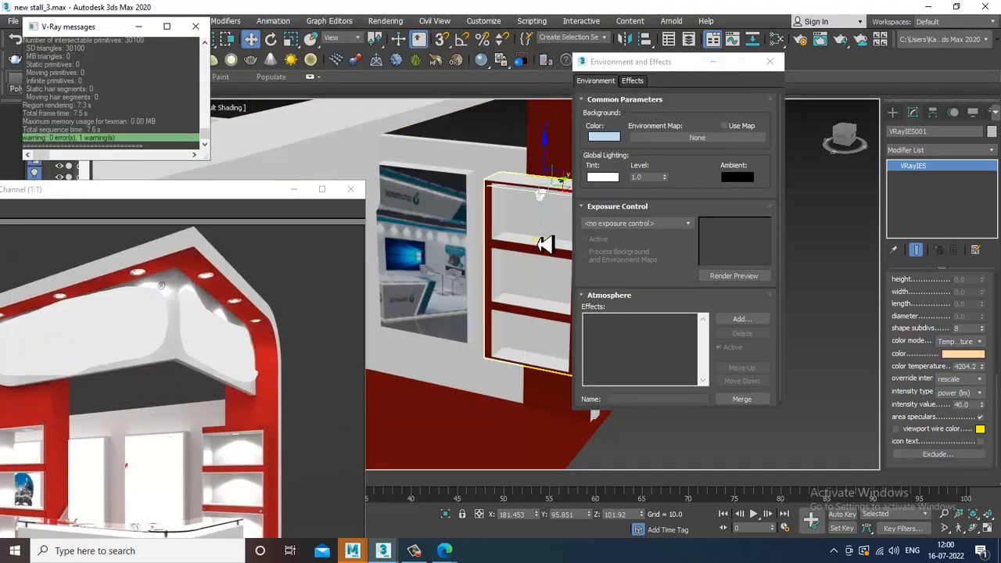
left_click(769, 61)
Step: Copy the top compartment's IES light with its target into the middle compartment and raise the copy slightly along Z
middle_click_drag(657, 246, 518, 243, "alt")
middle_click_drag(580, 253, 619, 233)
scroll(618, 238, "up", 3)
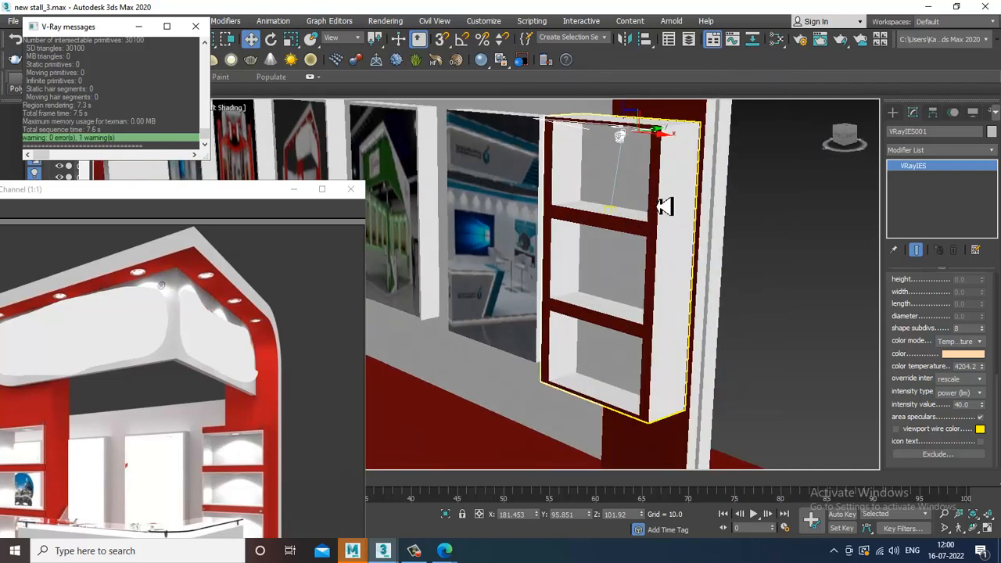
scroll(617, 214, "up", 3)
left_click(615, 226, "ctrl")
scroll(616, 227, "down", 3)
middle_click_drag(616, 229, 632, 201)
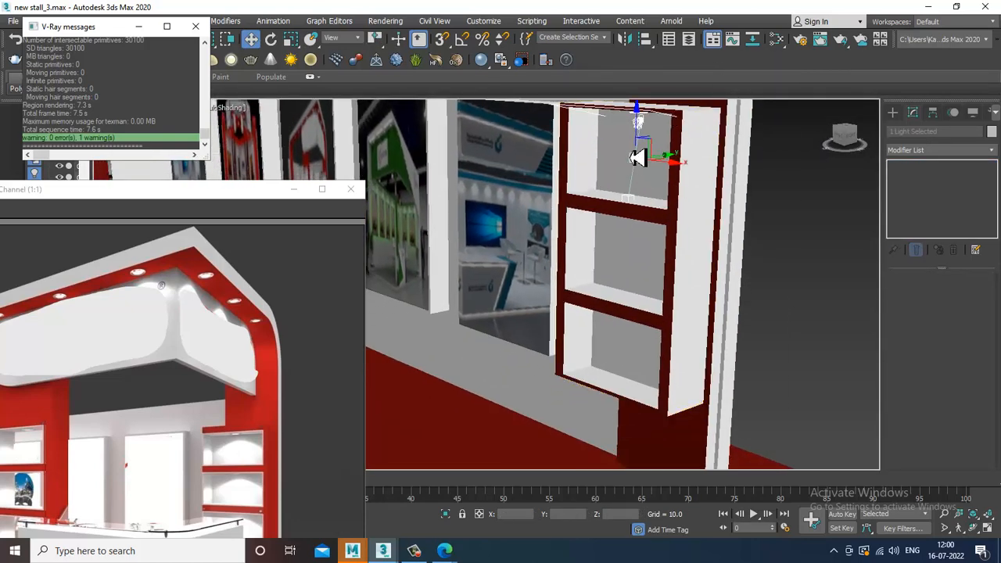
mouse_move(639, 125)
left_mouse_down()
mouse_move(660, 230)
mouse_move(637, 230)
mouse_move(632, 260)
left_mouse_up()
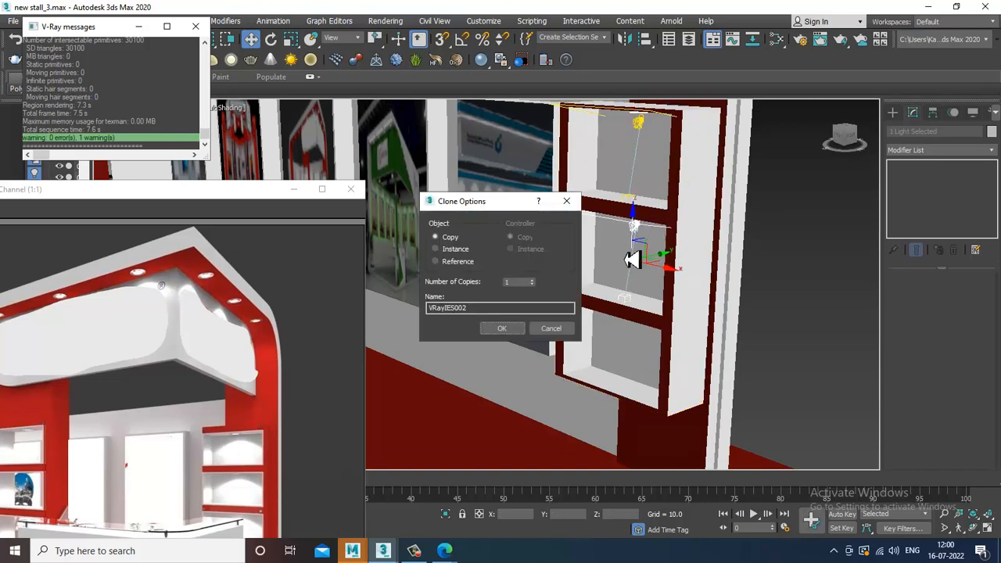
left_click(505, 332)
mouse_move(594, 290)
middle_mouse_down("alt")
mouse_move(636, 257)
mouse_move(610, 283)
mouse_move(633, 224)
middle_mouse_up("alt")
left_click_drag(638, 227, 637, 226)
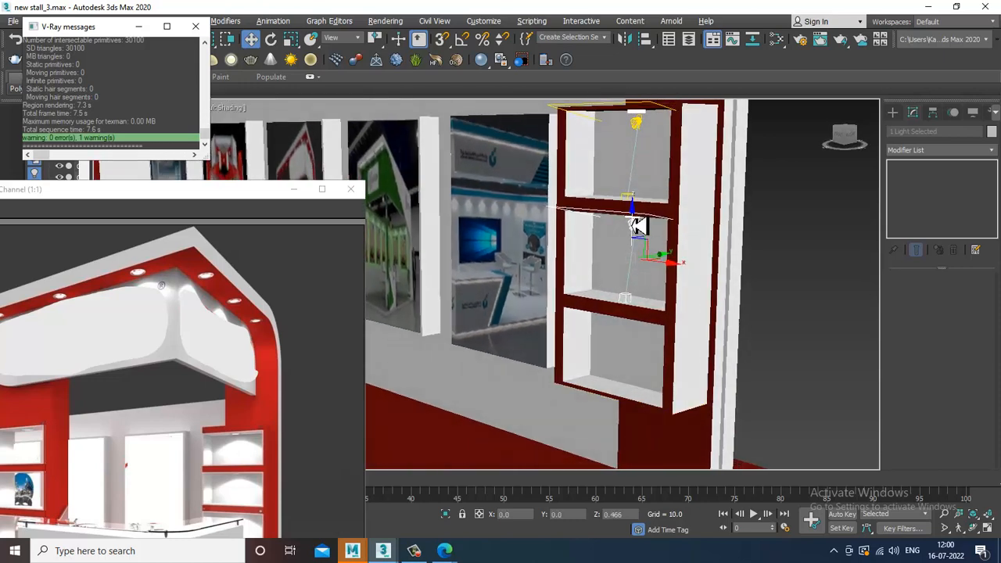
Step: Copy the middle compartment's light with its target into the bottom compartment and raise the copied target along Z to 30.016
middle_click_drag(650, 286, 670, 193, "alt")
left_click_drag(671, 178, 671, 283, "shift")
left_click(503, 328)
left_click(663, 357)
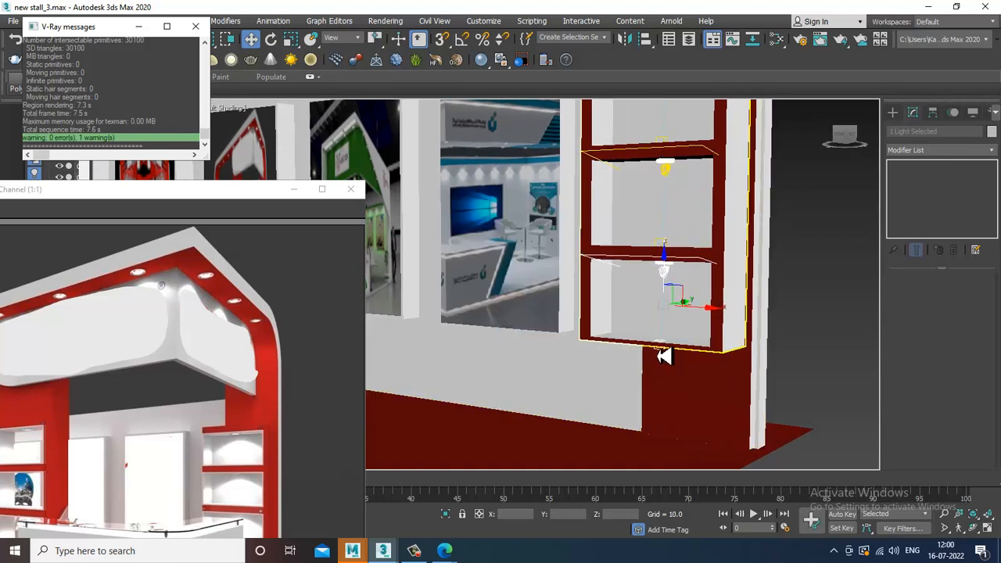
left_click(670, 333)
left_click_drag(665, 321, 665, 310)
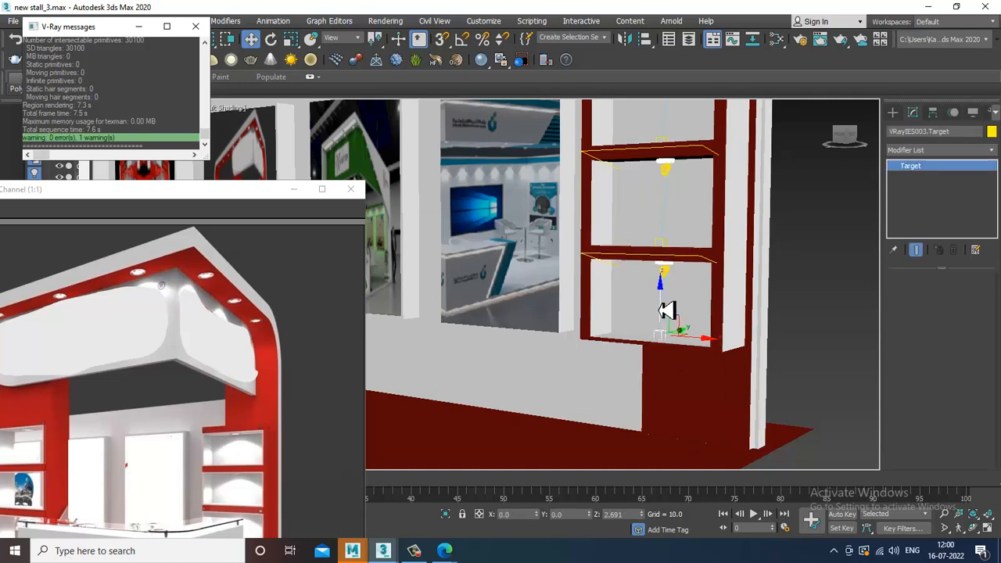
Step: Draw a targeted VRayIES light in the Left view, from the front canopy lamp down toward the lower edge of the sign fascia
middle_click_drag(774, 268, 751, 270, "alt")
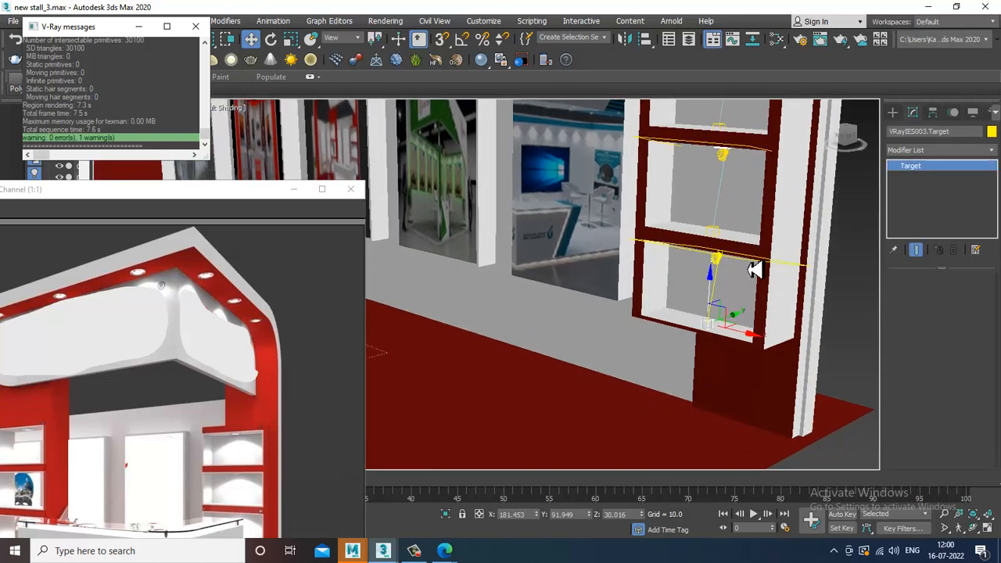
scroll(629, 289, "down", 10)
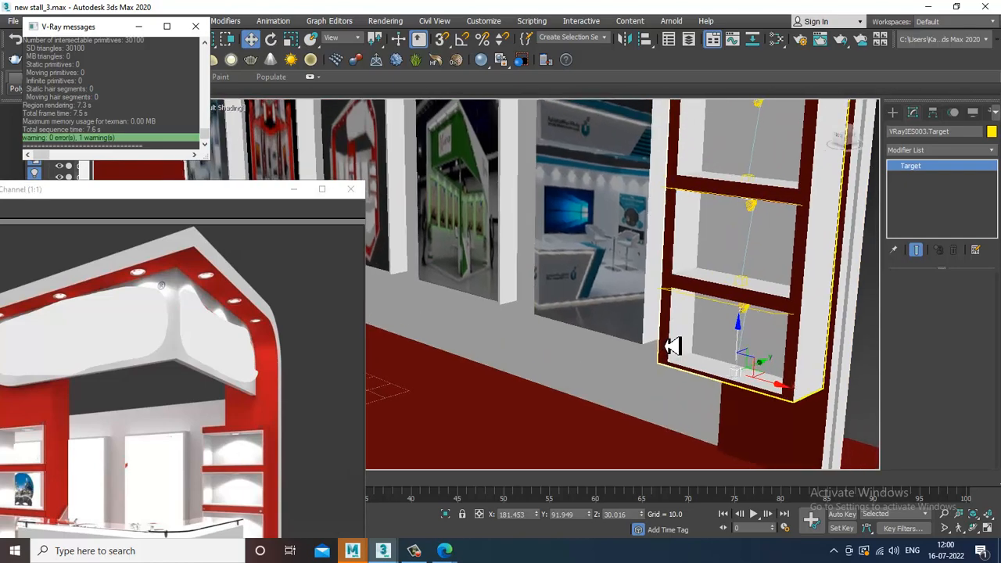
scroll(721, 305, "up", 6)
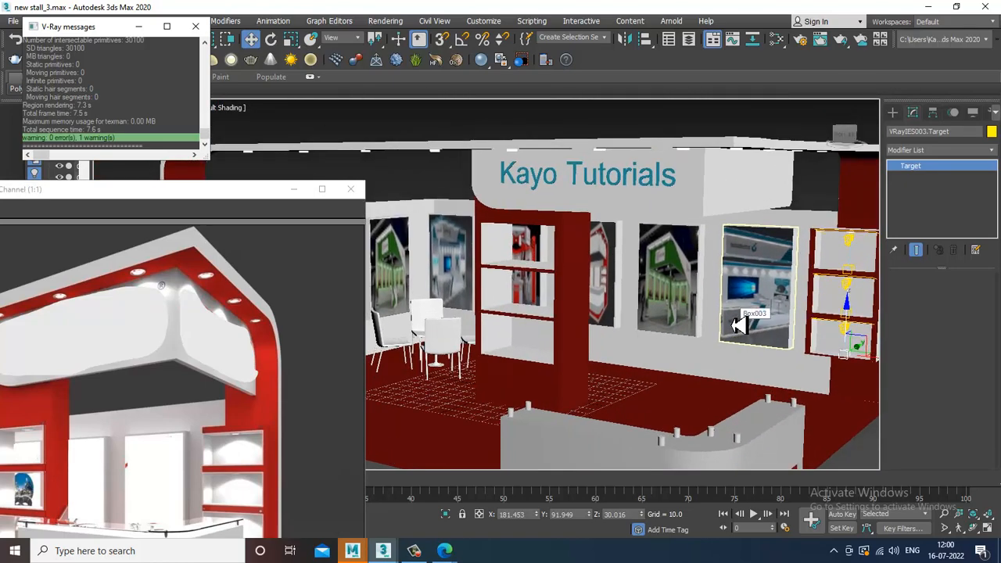
key("alt+w")
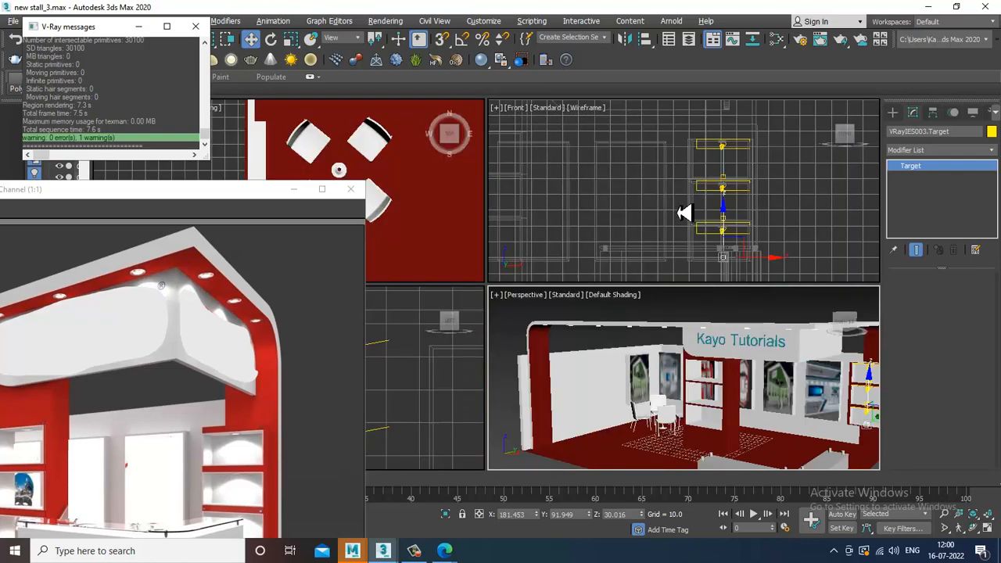
key("alt+w")
key("alt+w")
right_click(454, 387)
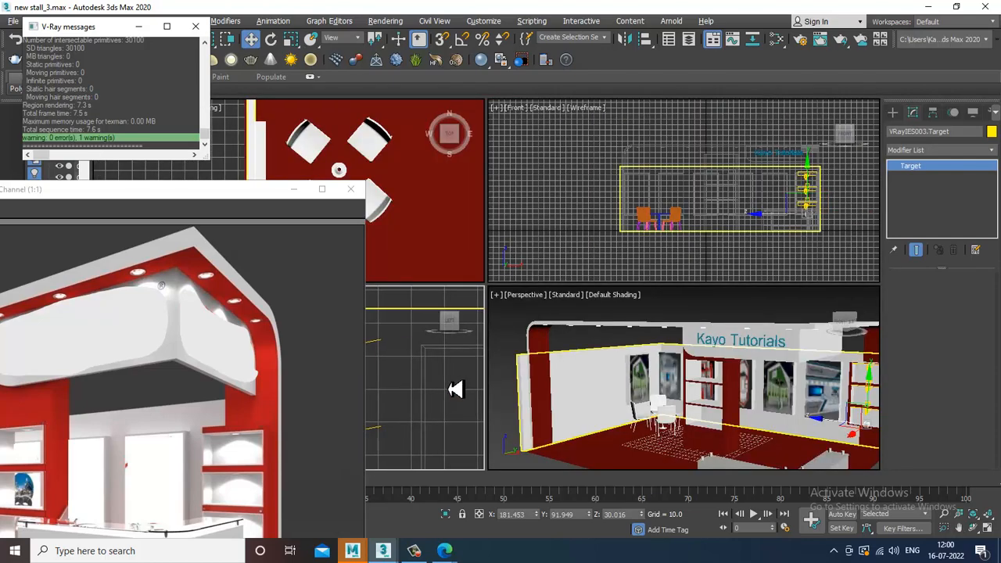
key("alt+w")
middle_click_drag(595, 313, 756, 257)
scroll(763, 257, "down", 4)
middle_click_drag(852, 266, 561, 219)
scroll(563, 219, "up", 2)
middle_click_drag(748, 218, 689, 245)
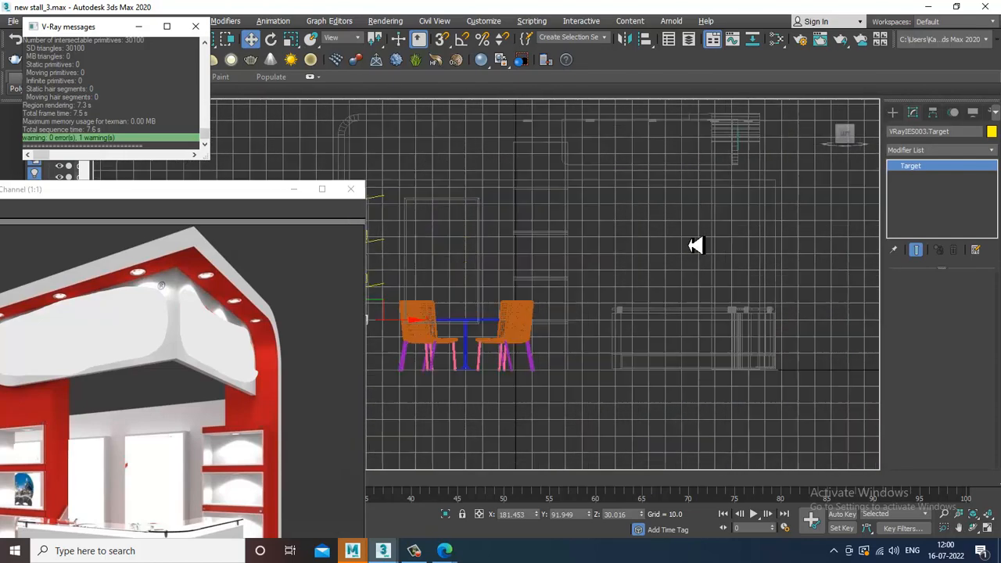
middle_click_drag(785, 226, 683, 302)
left_click(894, 115)
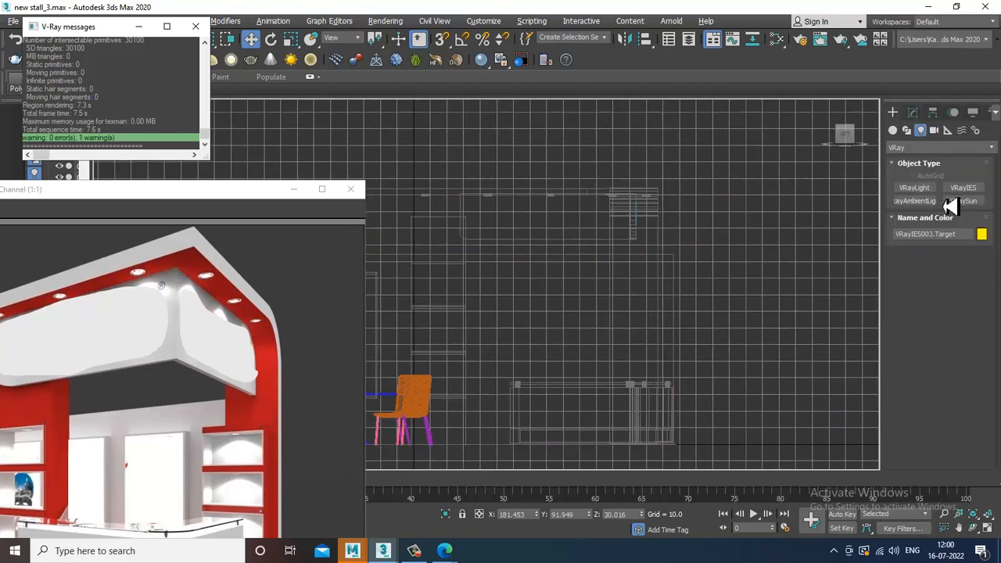
left_click(962, 190)
scroll(663, 219, "up", 4)
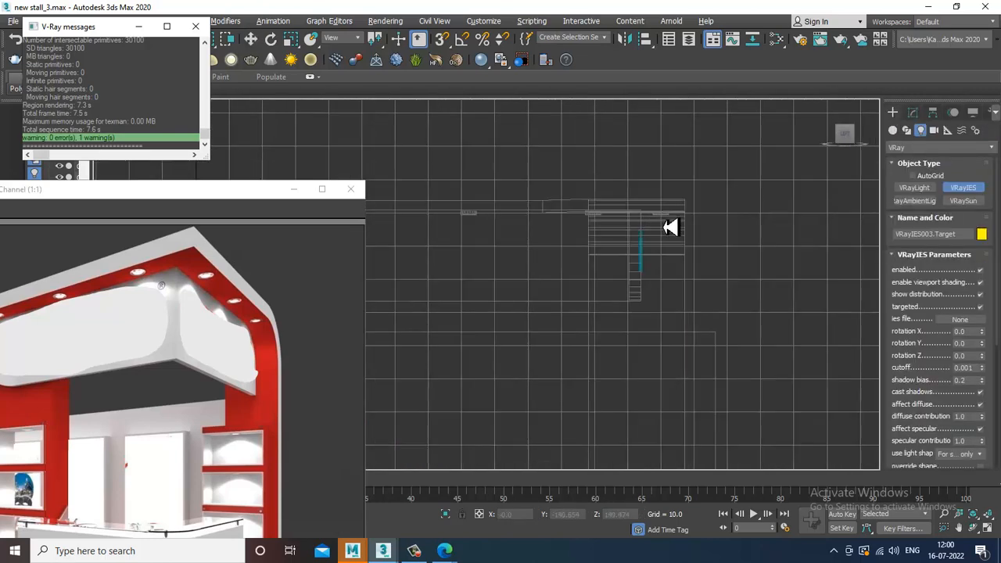
left_click_drag(664, 217, 643, 285)
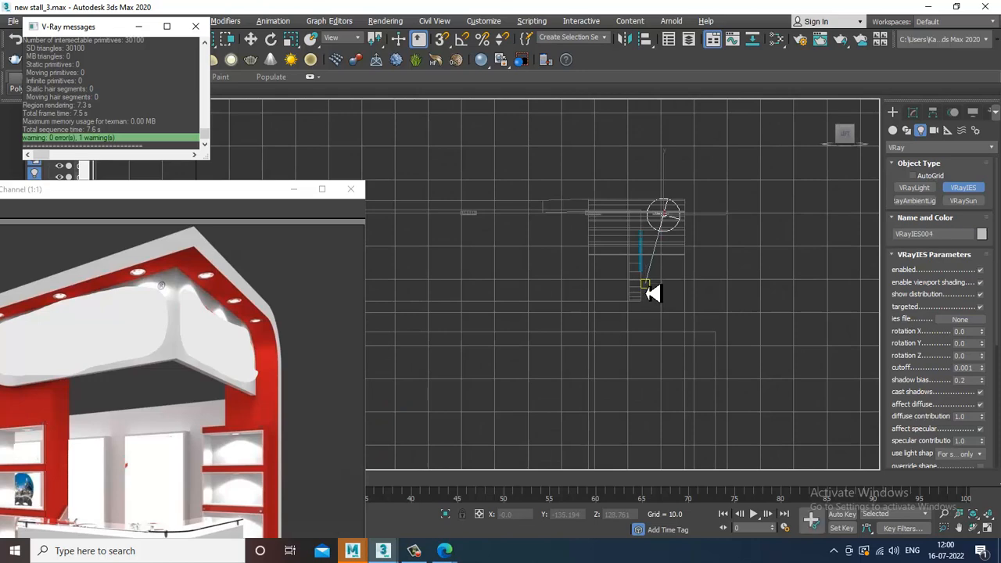
right_click(652, 294)
Step: Move the new IES light and its target along X to 97.814, beneath the lamp at the start of the Kayo Tutorials sign
key("alt+w")
key("alt+w")
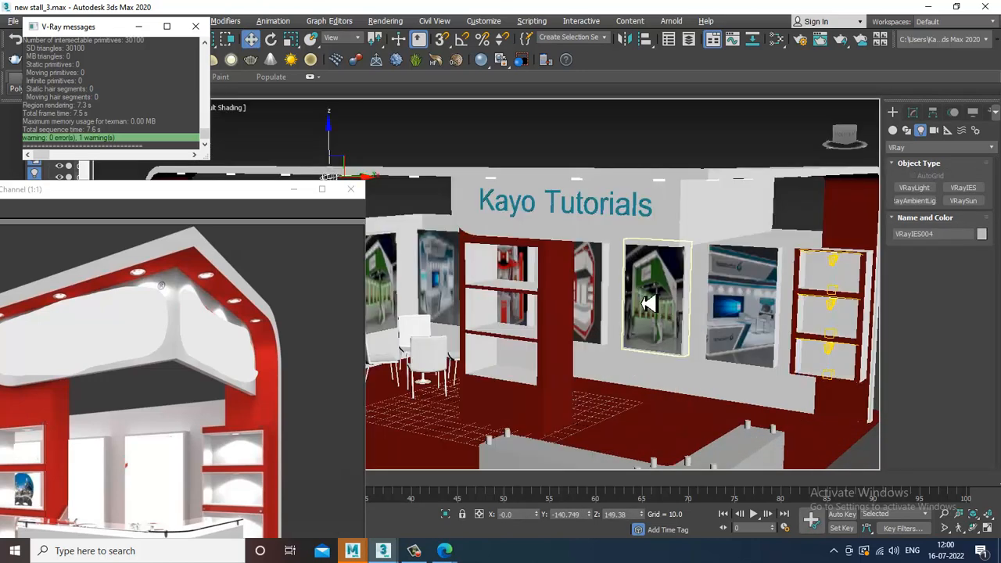
middle_click_drag(645, 302, 575, 232, "alt")
left_click(662, 213)
scroll(668, 226, "down", 3)
left_click_drag(578, 227, 711, 231)
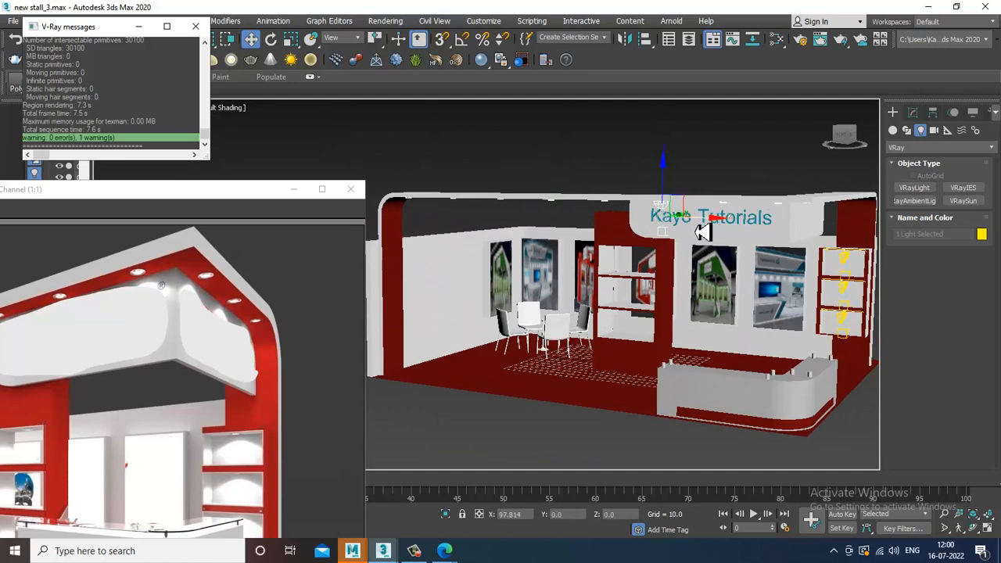
scroll(702, 231, "up", 6)
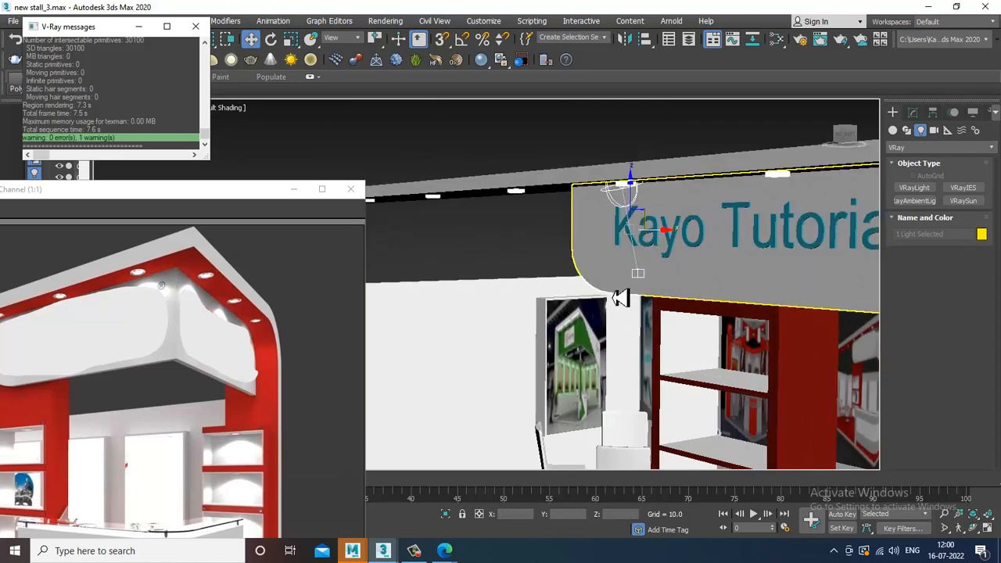
left_click(679, 140)
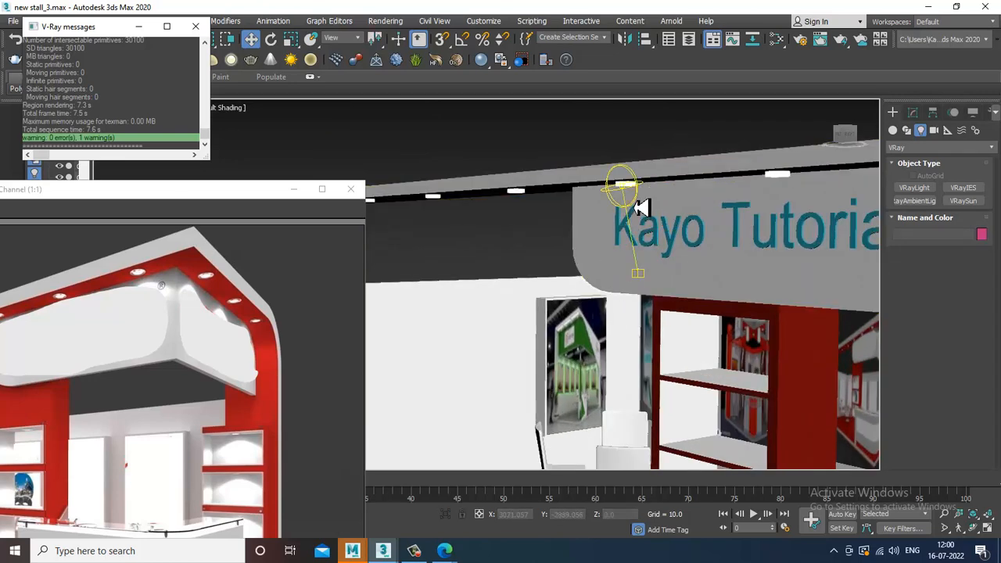
Step: Load the x-arrow.ies profile into the IES light beneath the lamp at the start of the fascia sign
left_click(636, 202)
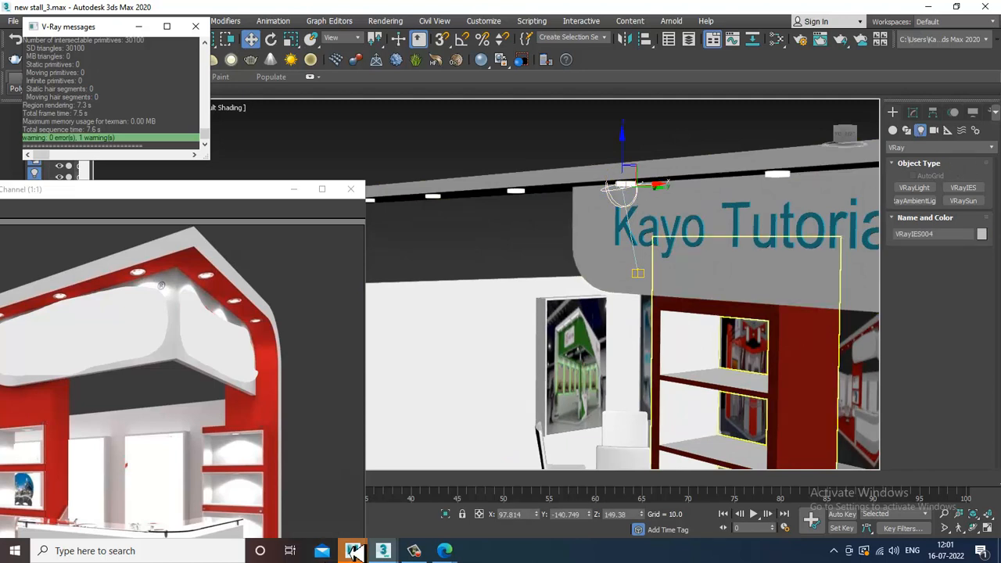
left_click(912, 112)
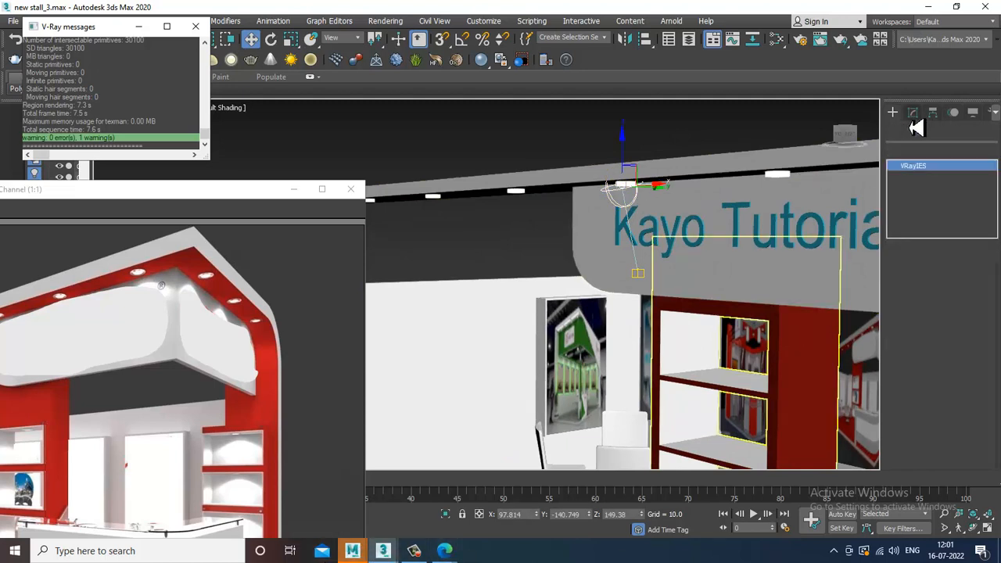
left_click(976, 346)
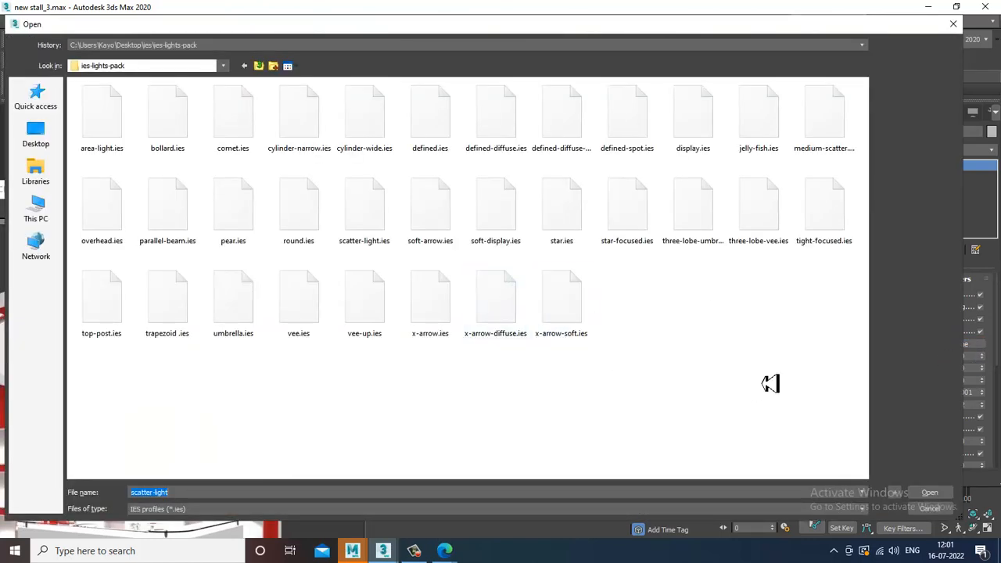
double_click(445, 311)
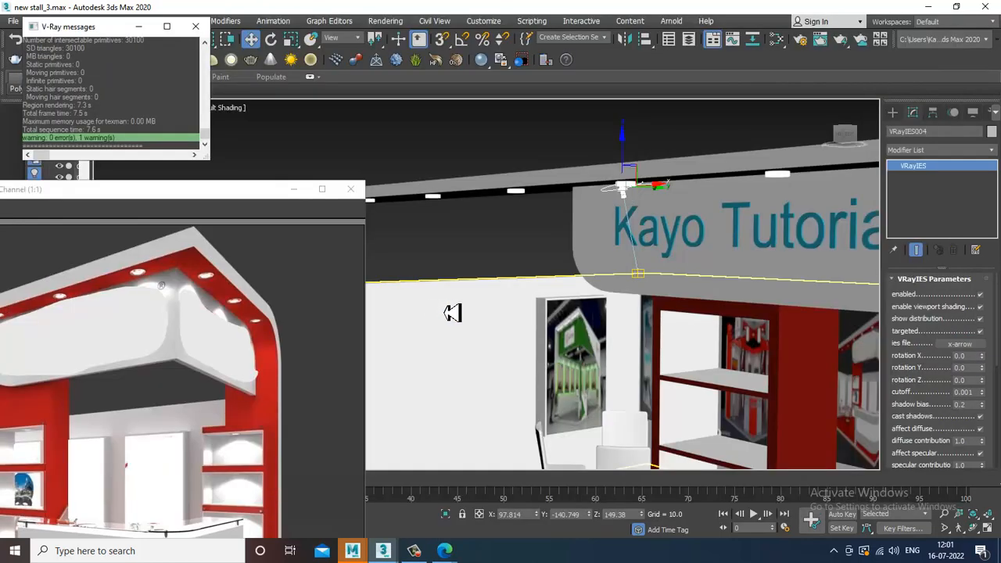
Step: Render a close view of the sign's beginning to check the new light's pattern on the fascia
scroll(671, 245, "up", 3)
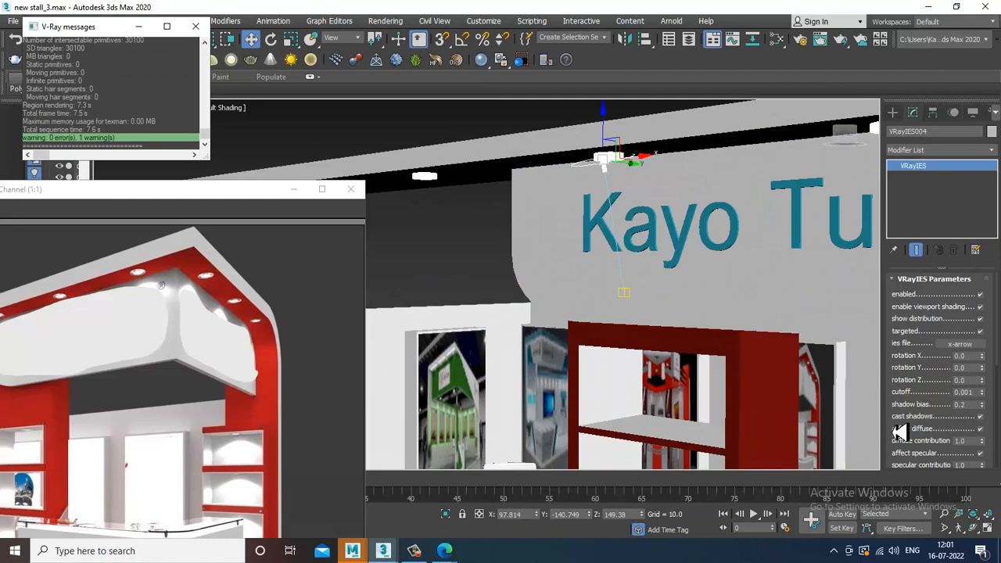
left_click(385, 21)
left_click(389, 43)
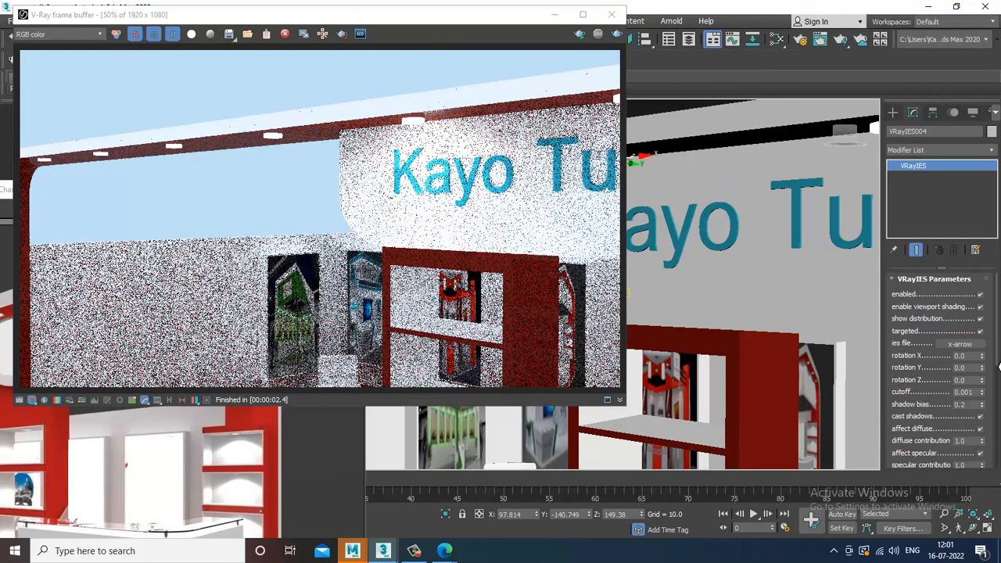
Step: Switch the fascia light's color mode to temperature and set the color temperature to 4160
scroll(953, 409, "down", 5)
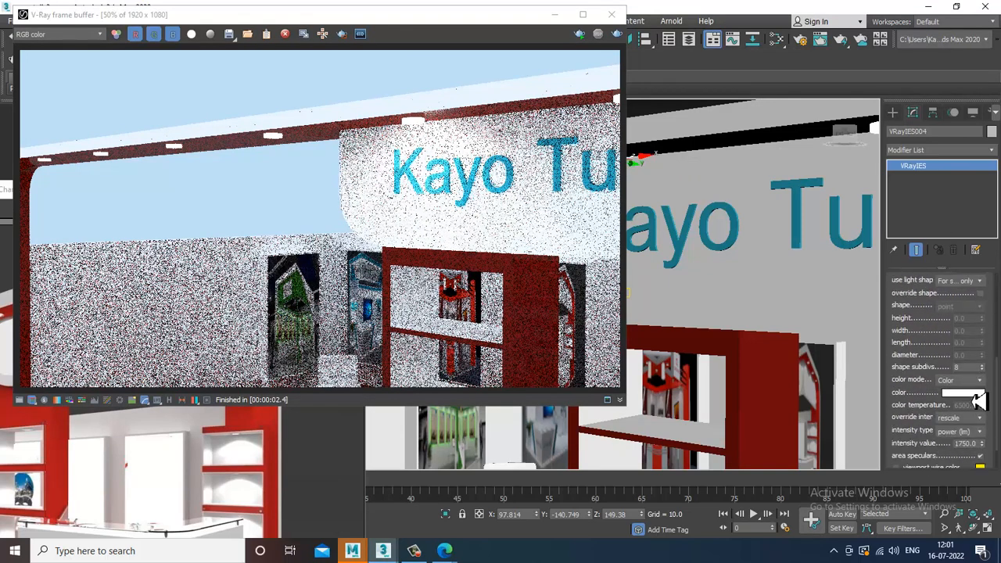
left_click(977, 380)
left_click(969, 400)
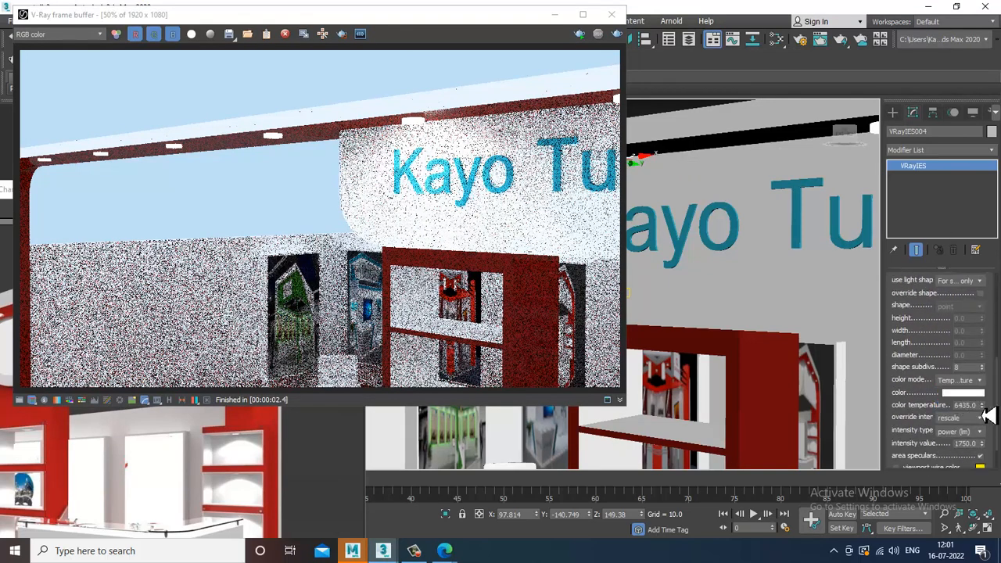
key("Return")
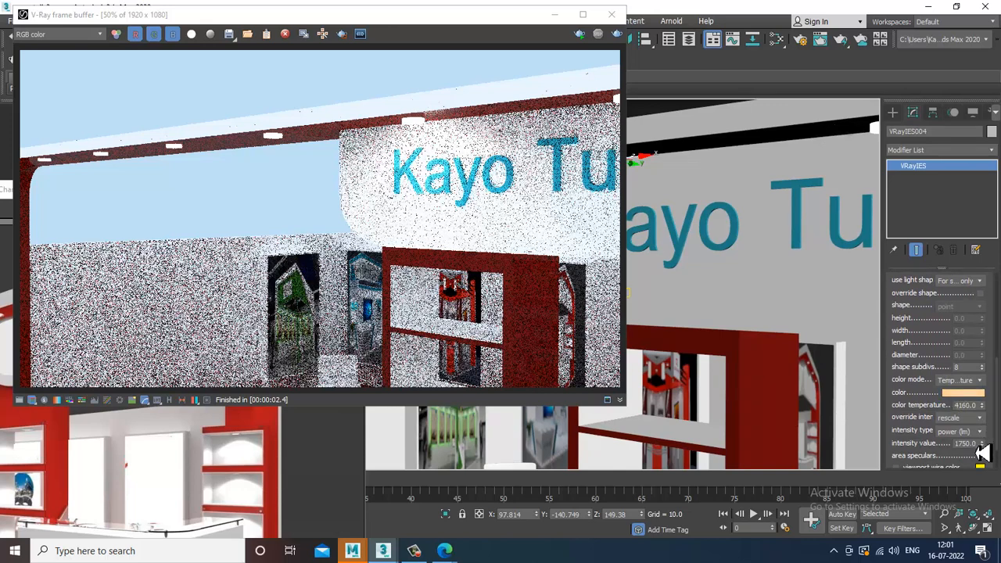
Step: Test-render the fascia light at an intensity of 45, then set the intensity to 100 and render again
left_click_drag(976, 445, 839, 445)
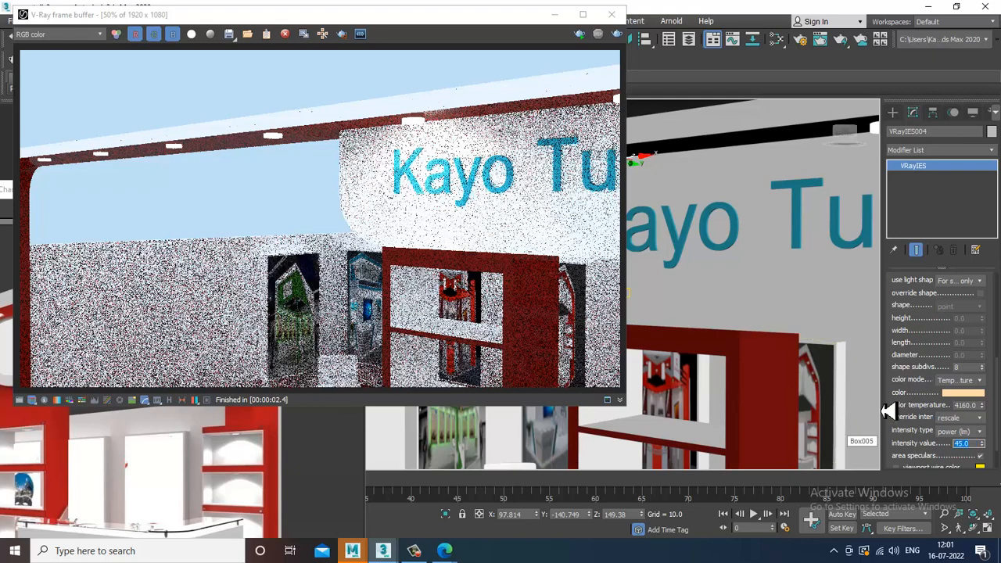
left_click(617, 36)
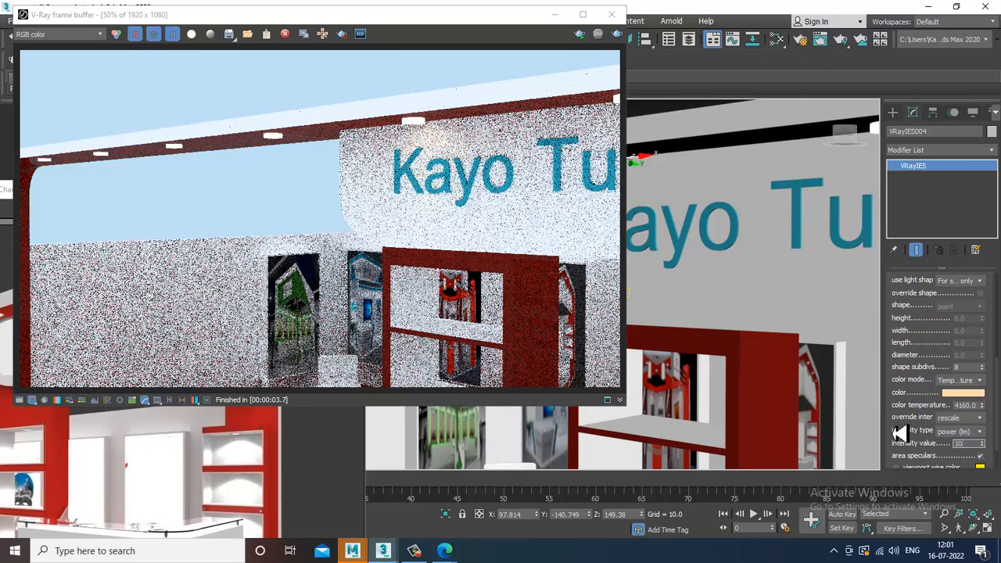
left_click(599, 34)
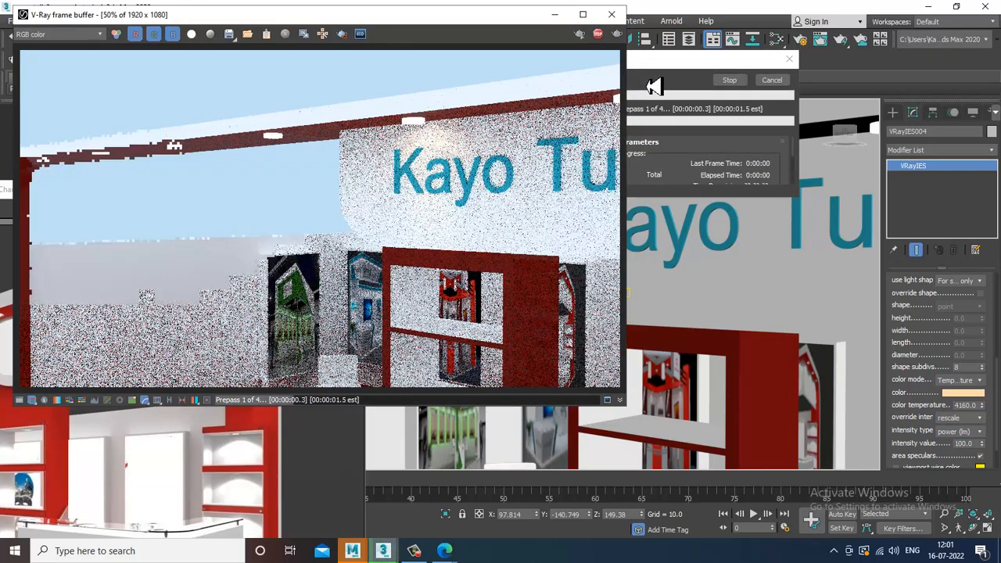
Step: Close the render, adjust the fascia light's target near the sign's lower edge, and lower the light about 1.1 units along Z beneath its lamp
left_click(611, 14)
middle_click_drag(613, 168, 613, 254, "alt")
left_click(626, 292)
left_click_drag(626, 265, 630, 286)
middle_click_drag(622, 222, 649, 168, "alt")
left_click(602, 165)
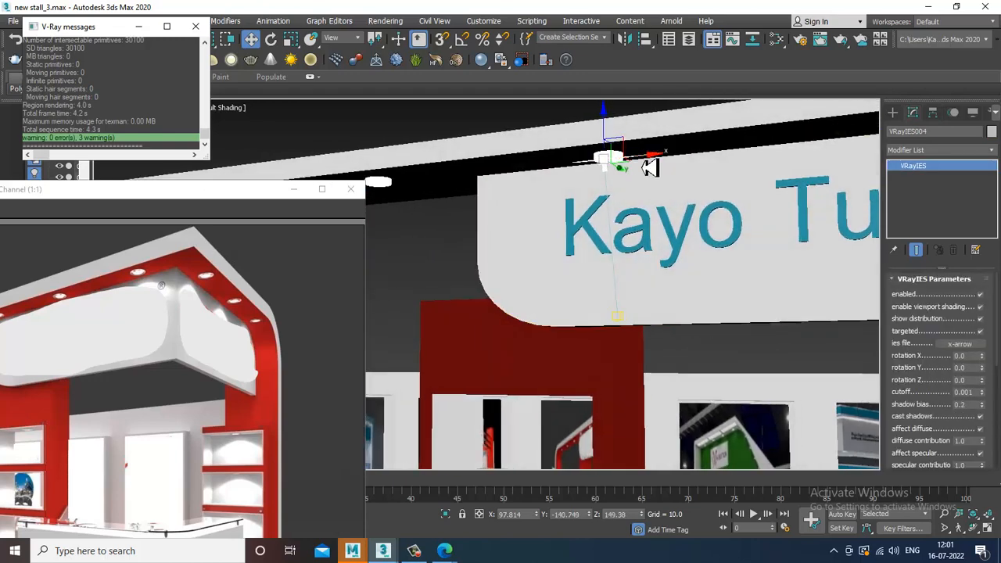
left_click_drag(647, 161, 653, 165)
left_click_drag(614, 130, 615, 135)
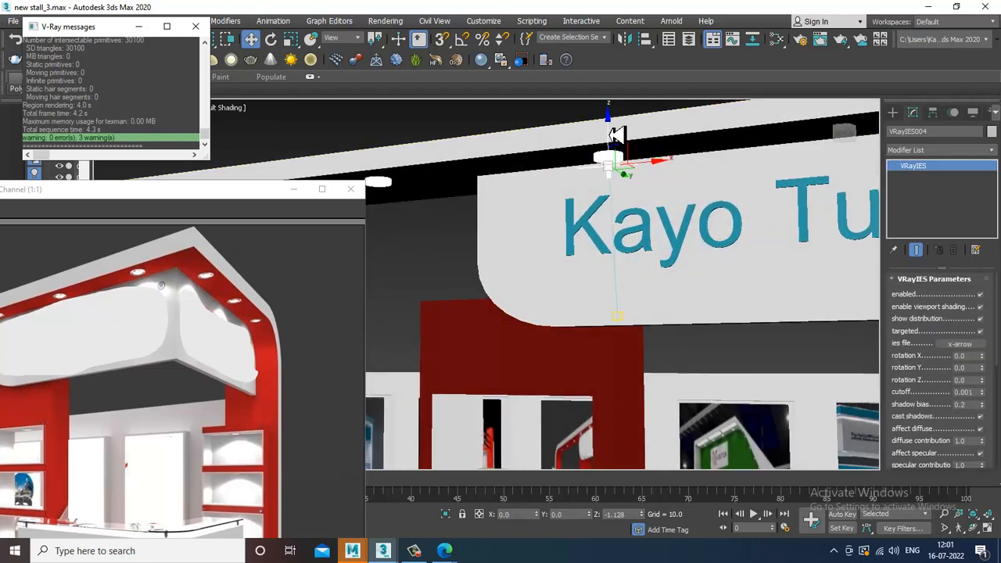
Step: Clone the fascia light with its target twice along X as copies, beneath the next two lamps above the sign
middle_click_drag(719, 223, 544, 226, "alt")
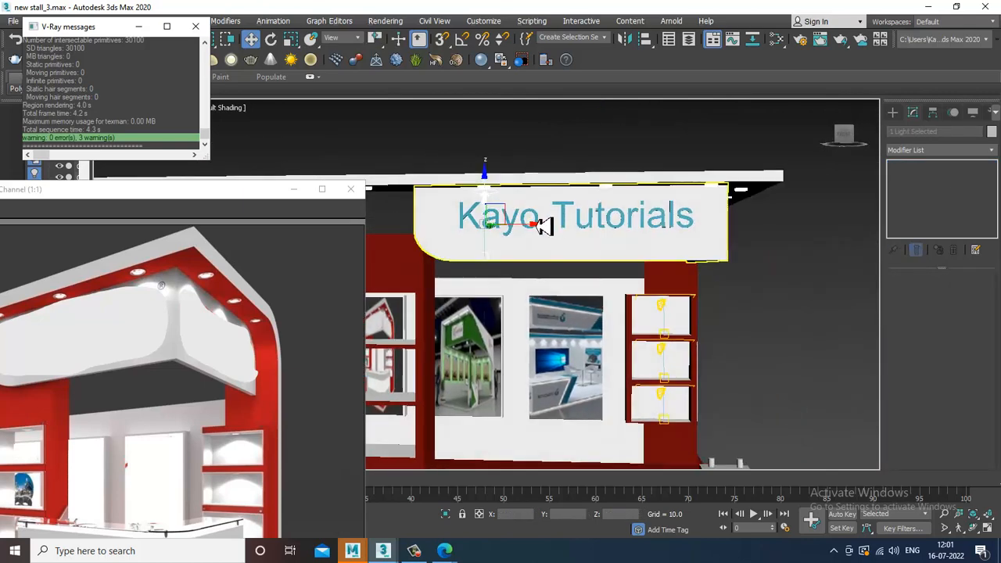
left_click_drag(530, 236, 648, 232, "shift")
left_click(508, 329)
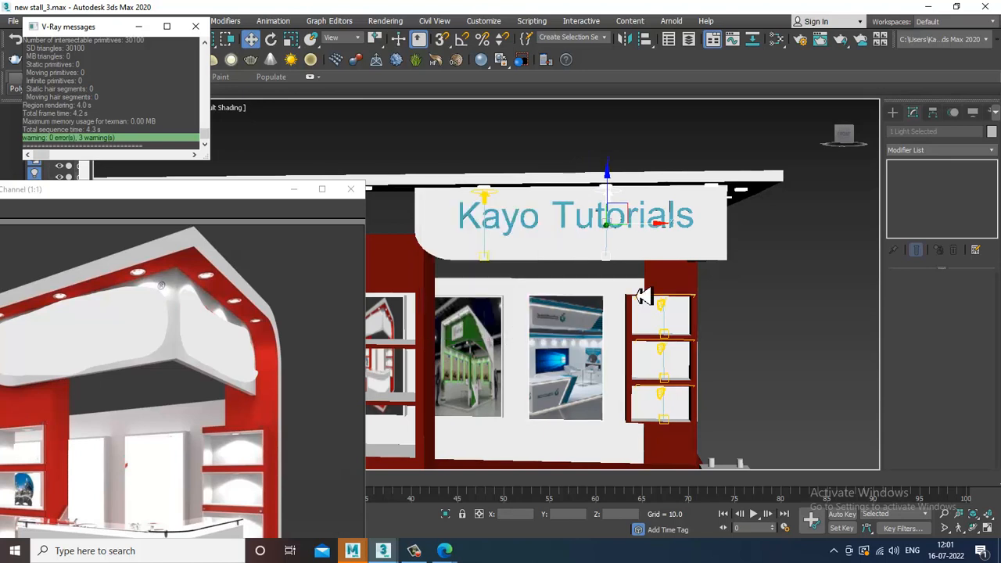
left_click_drag(650, 228, 749, 231, "shift")
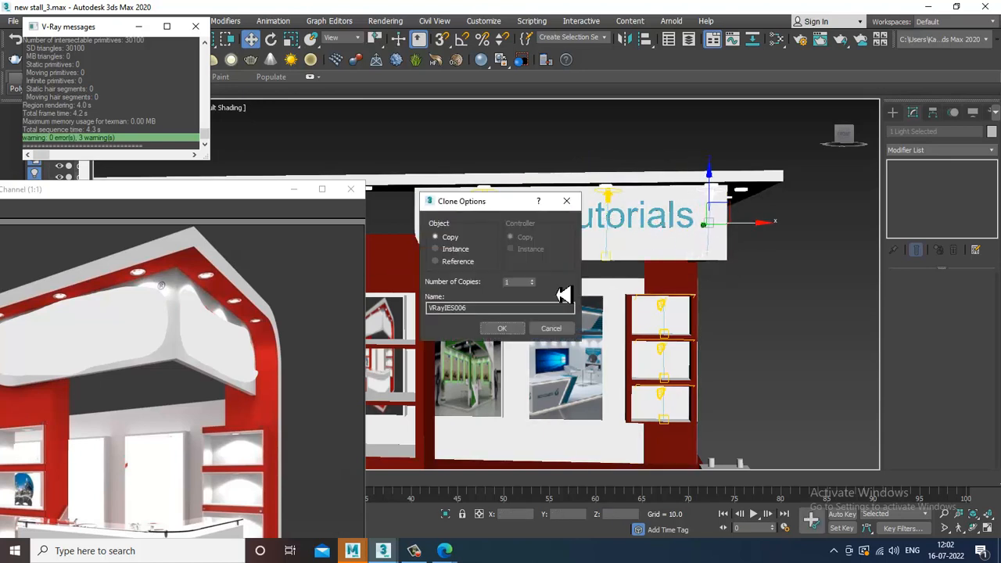
left_click(500, 329)
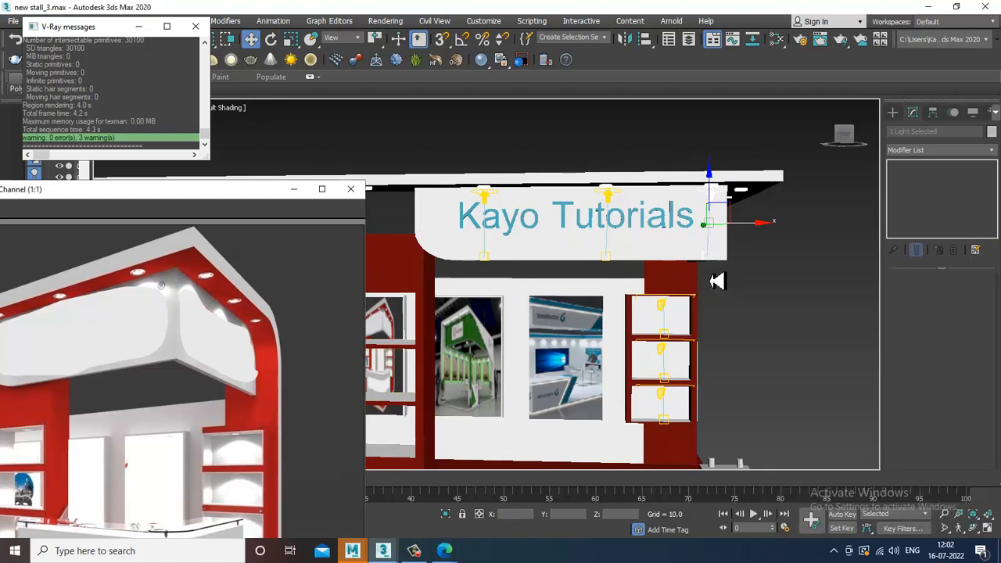
Step: Render an angled view of the whole stall to check the fascia and shelf lighting, and close the render
middle_click_drag(717, 280, 616, 294, "alt")
scroll(672, 311, "down", 3)
scroll(718, 267, "up", 4)
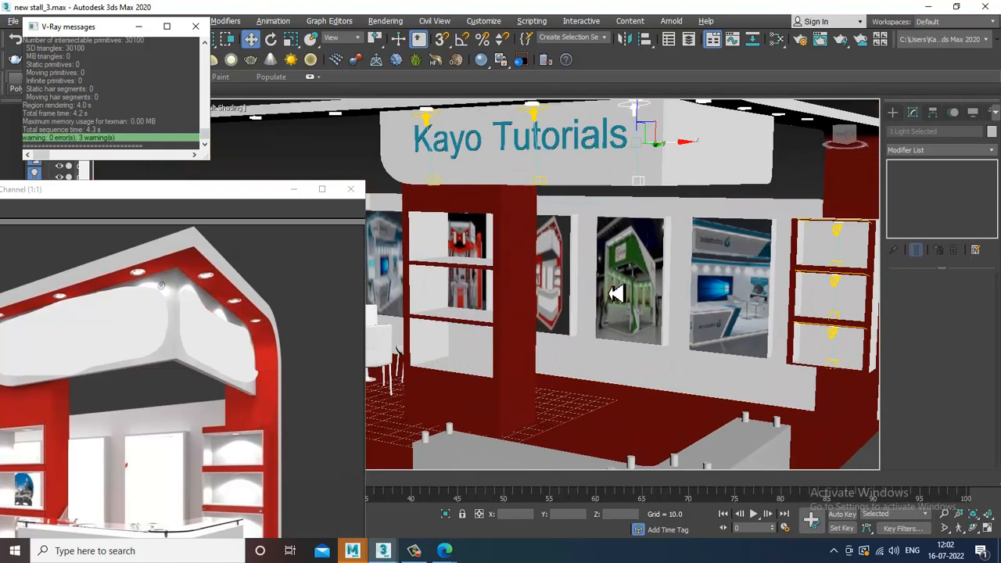
middle_click_drag(544, 199, 550, 214)
left_click(385, 21)
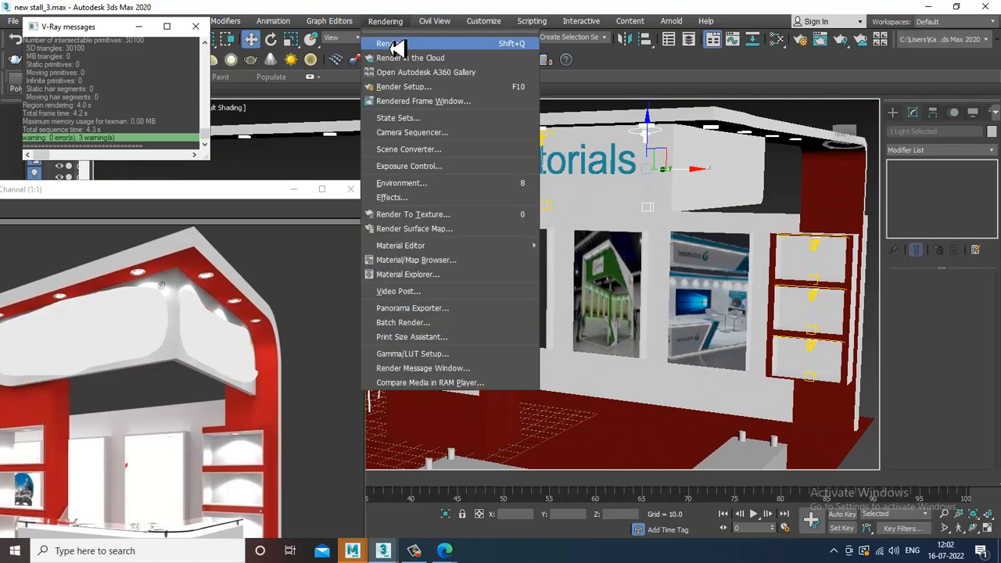
left_click(388, 43)
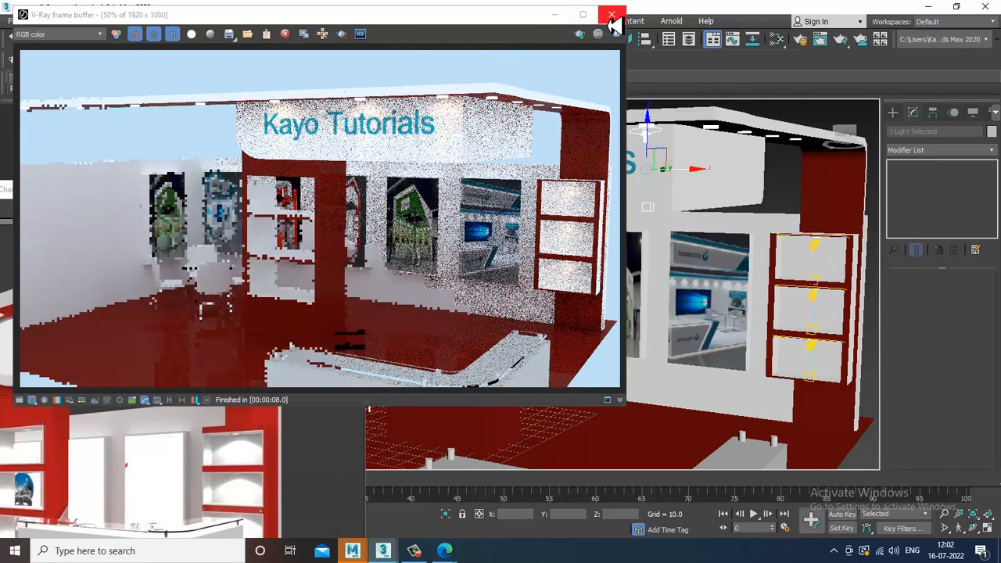
left_click(610, 16)
Step: Open the V-Ray render settings, keep the image sampler type as Bucket, and show its Expert options
left_click(381, 22)
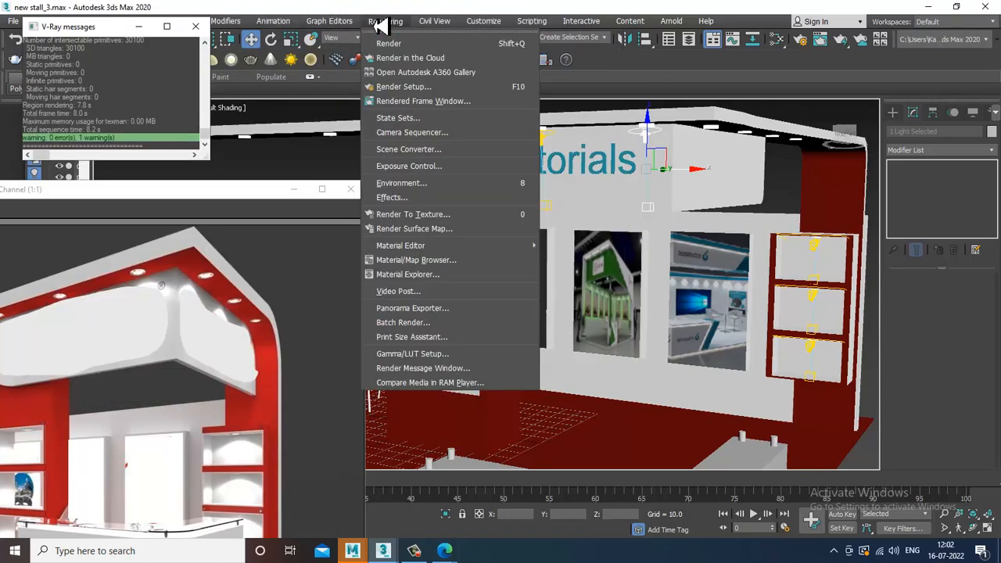
left_click(442, 96)
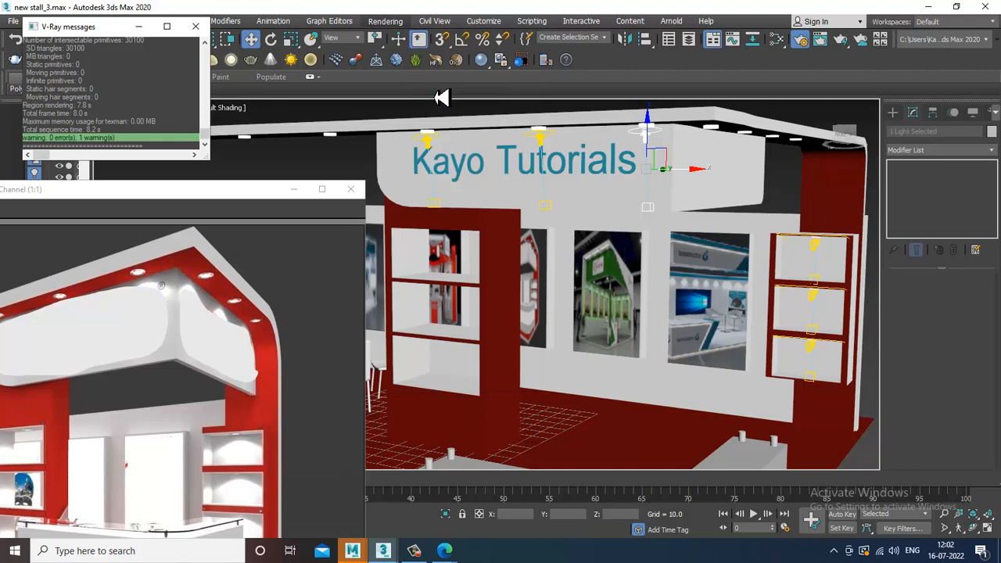
left_click(631, 185)
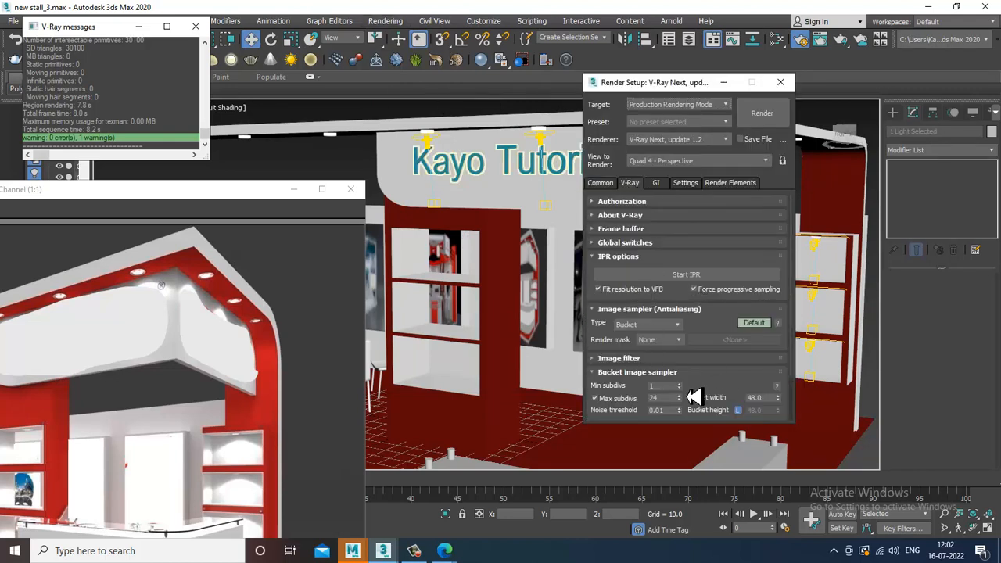
left_click(661, 324)
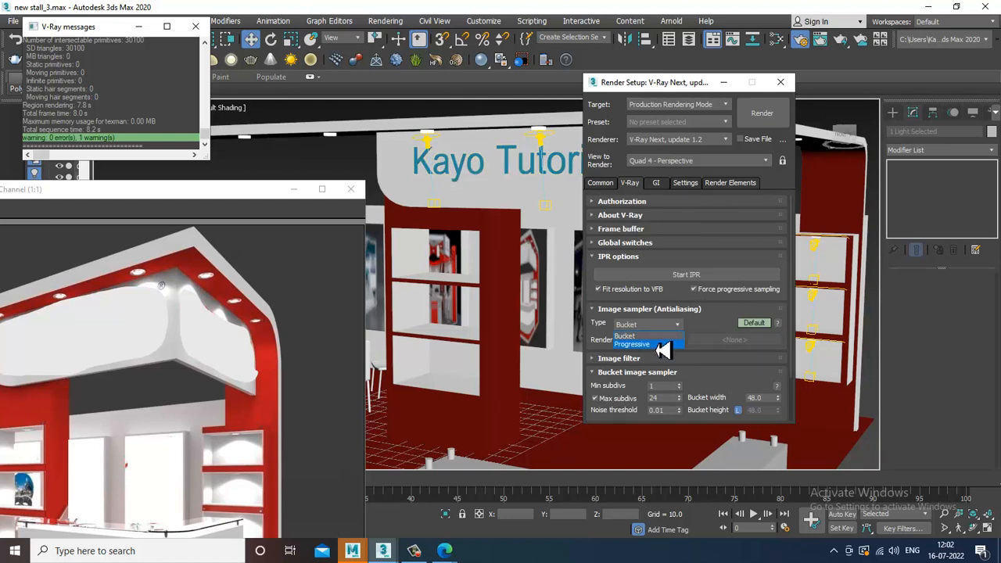
left_click(626, 335)
left_click(754, 323)
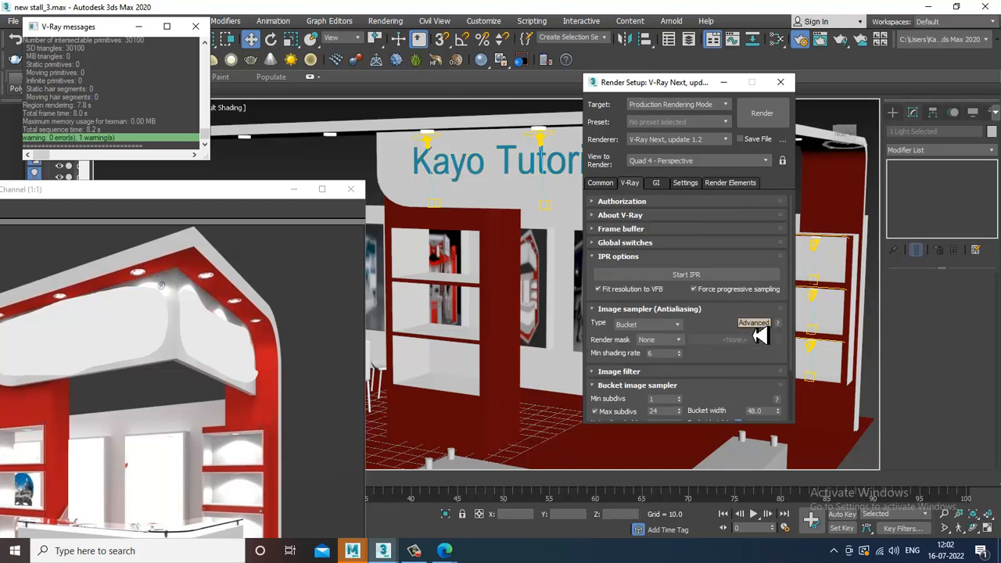
left_click(754, 322)
Step: Expand the image filter settings and choose the Catmull-Rom filter
left_click(659, 373)
left_click(756, 337)
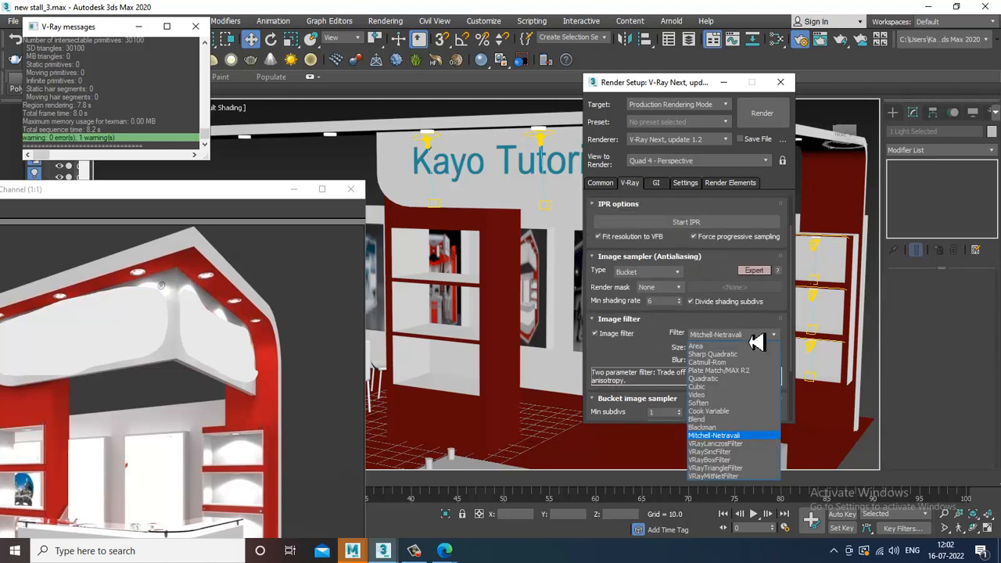
left_click(738, 363)
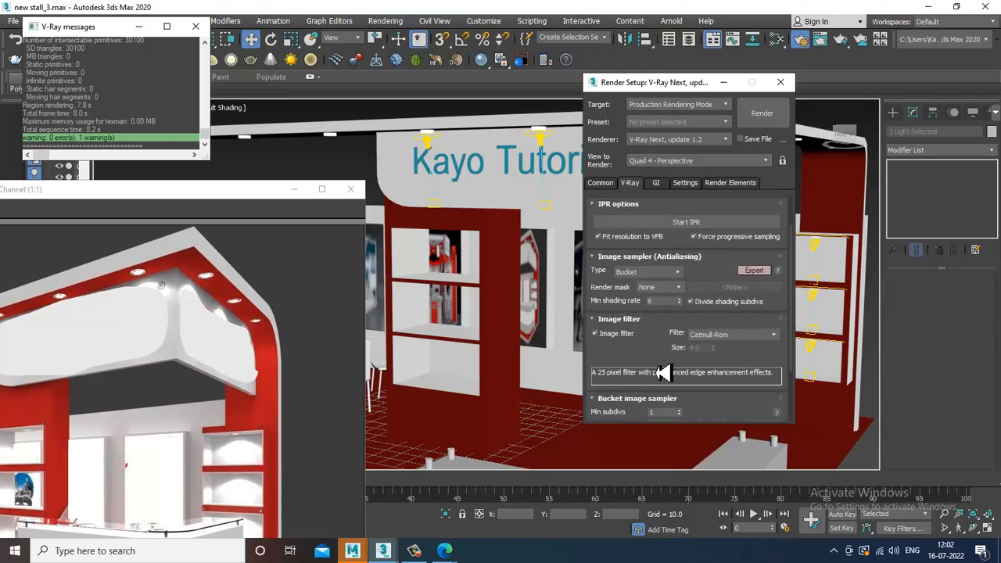
Step: Set the noise threshold to 0.001 for both the bucket image sampler and Global DMC
scroll(663, 233, "down", 3)
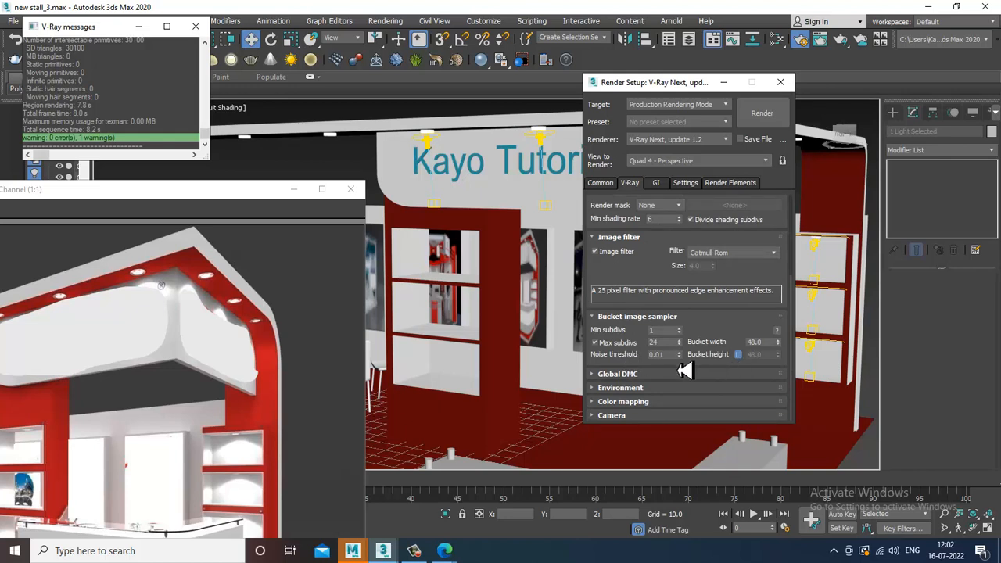
double_click(657, 354)
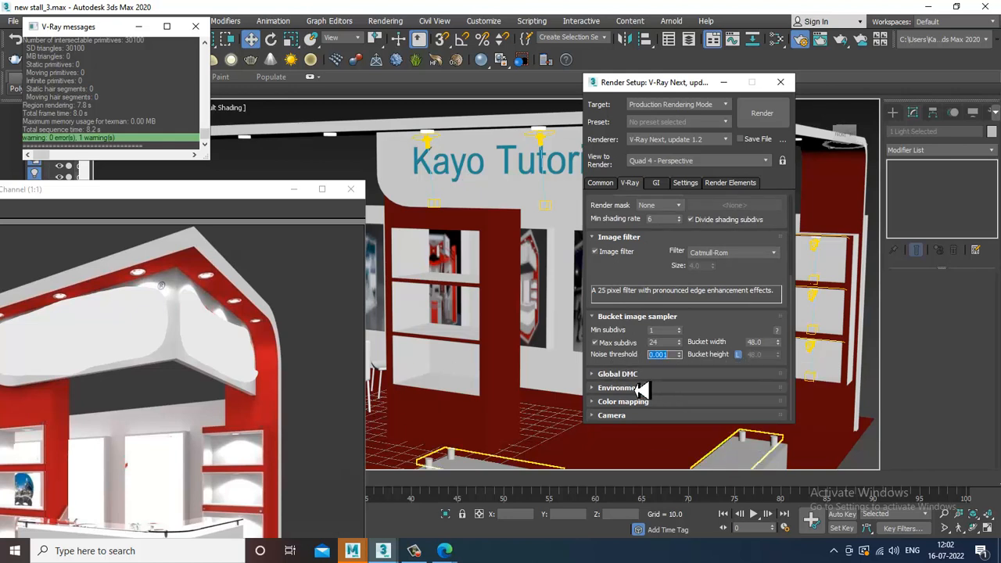
left_click(631, 375)
scroll(639, 374, "down", 2)
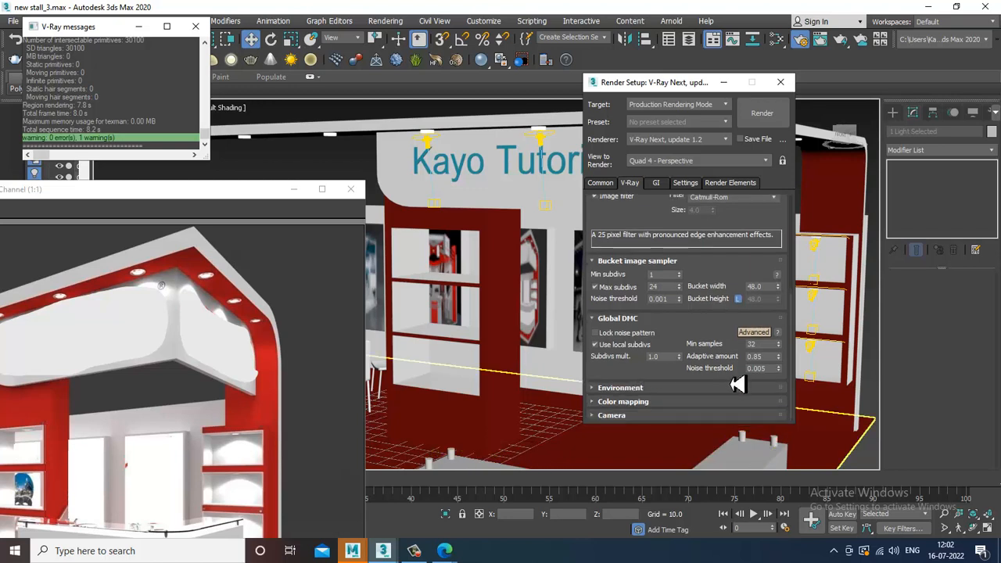
double_click(758, 368)
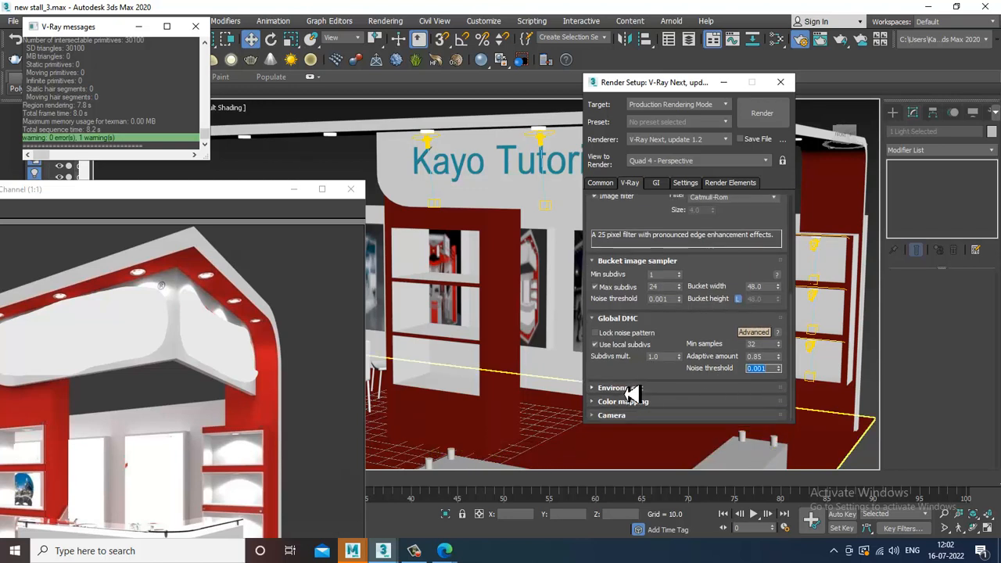
Step: Expand the V-Ray Environment settings and enable GI environment, leaving its map unassigned and minimizing Render Setup
left_click(630, 388)
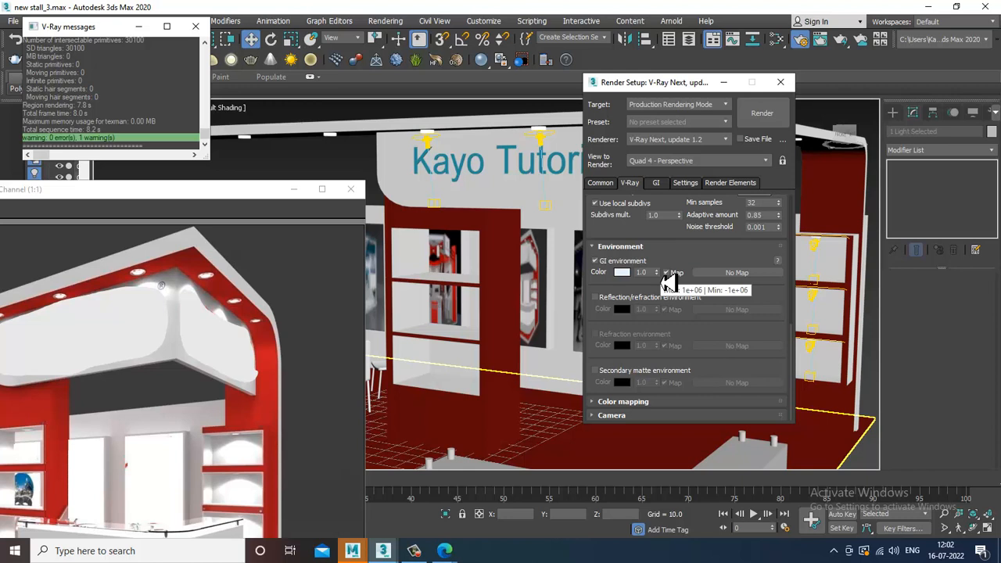
left_click(737, 273)
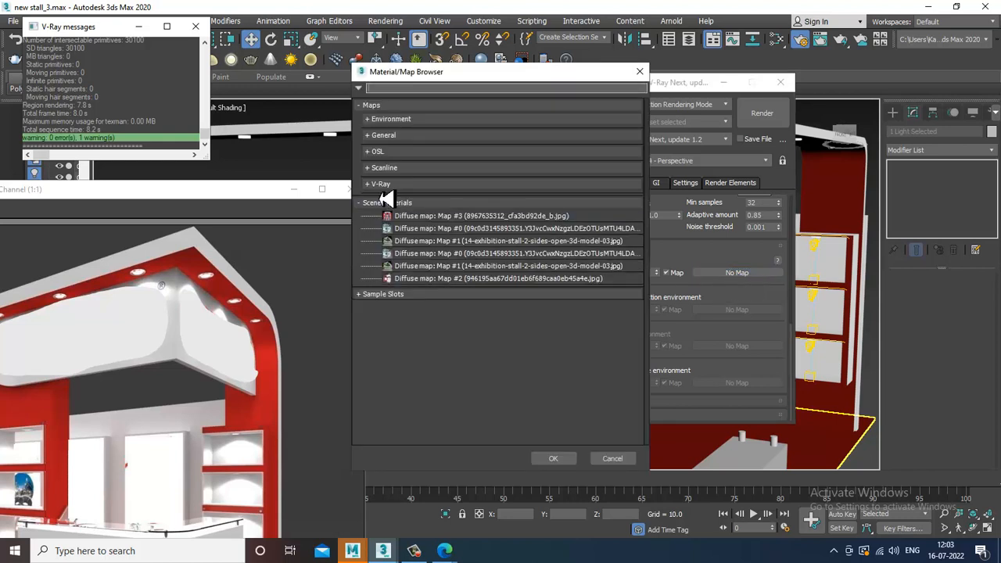
left_click(413, 120)
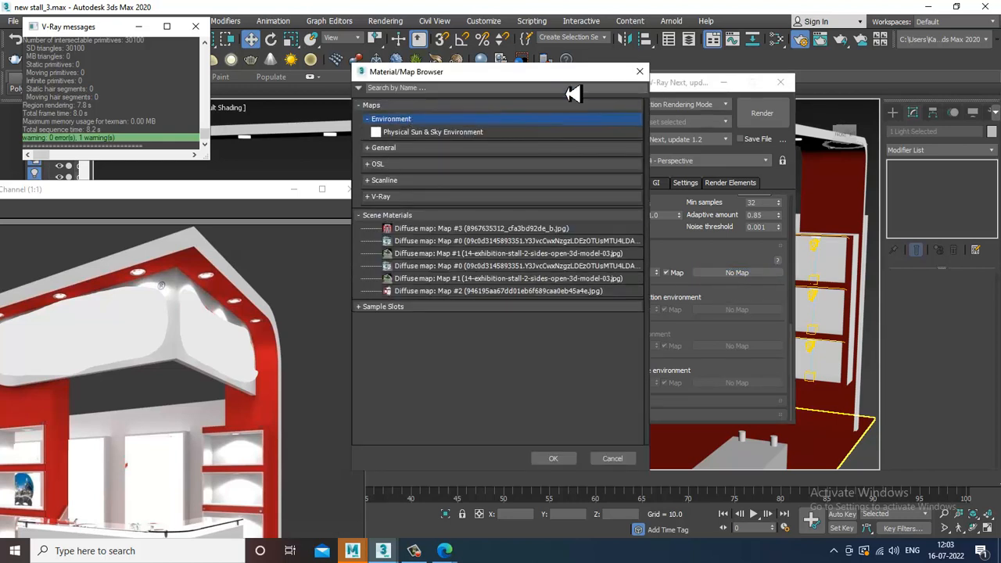
left_click(639, 71)
left_click(722, 83)
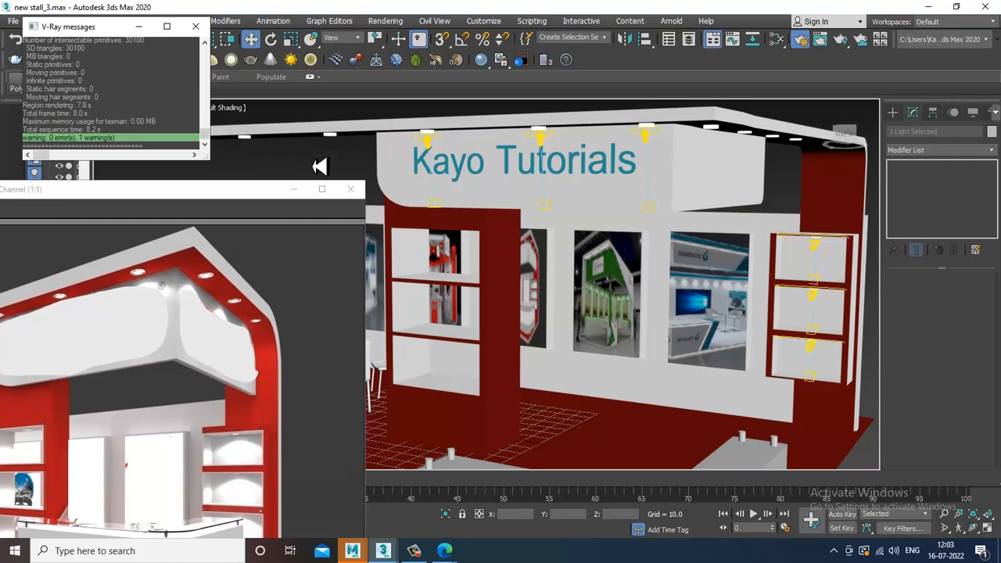
Step: Open the Material Editor and switch it from Slate to Compact mode
key("m")
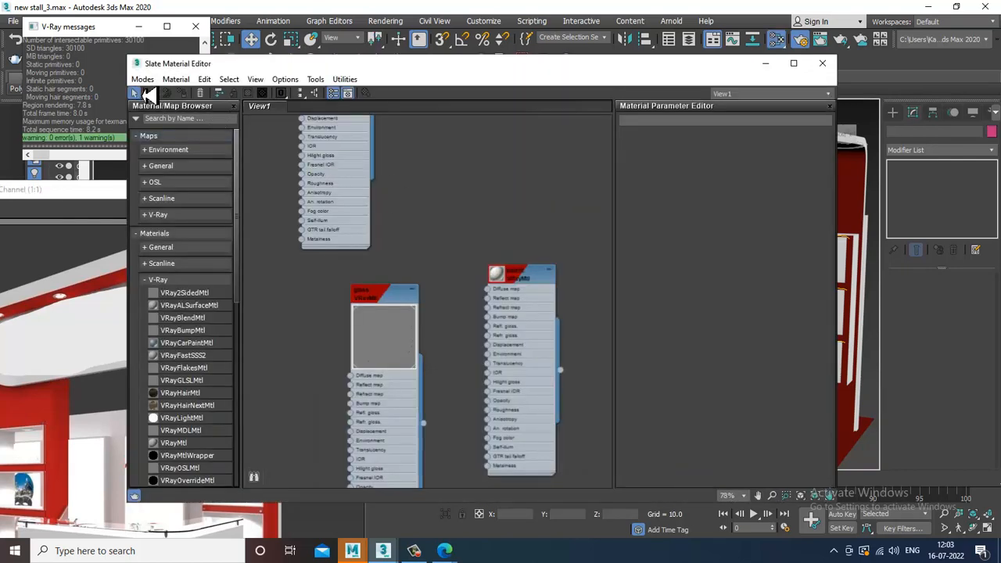
left_click(143, 79)
left_click(168, 100)
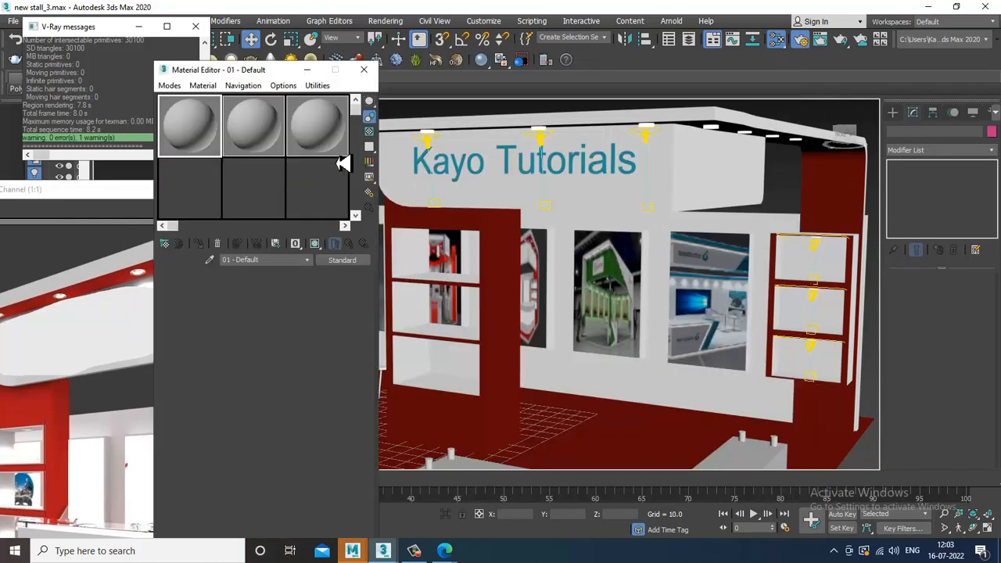
Step: Load a VRayHDRI map into the first material sample slot and open its bitmap file chooser
left_click(165, 244)
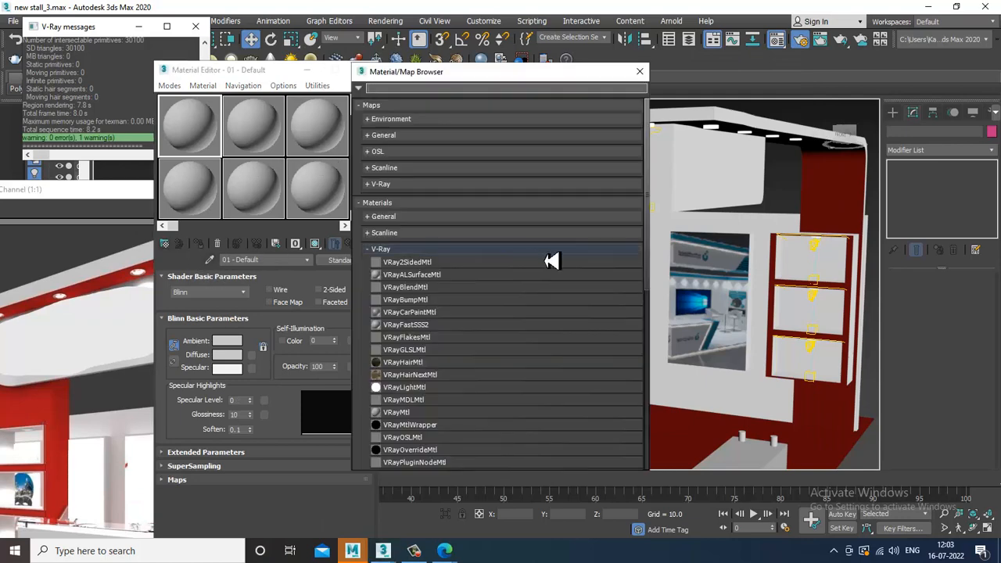
scroll(544, 266, "down", 6)
scroll(535, 301, "down", 4)
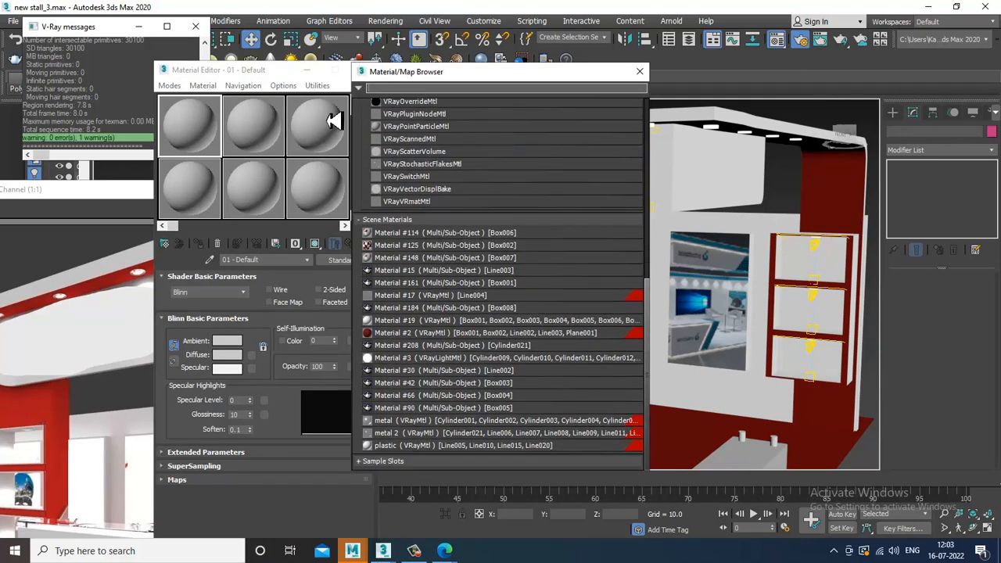
type("vra")
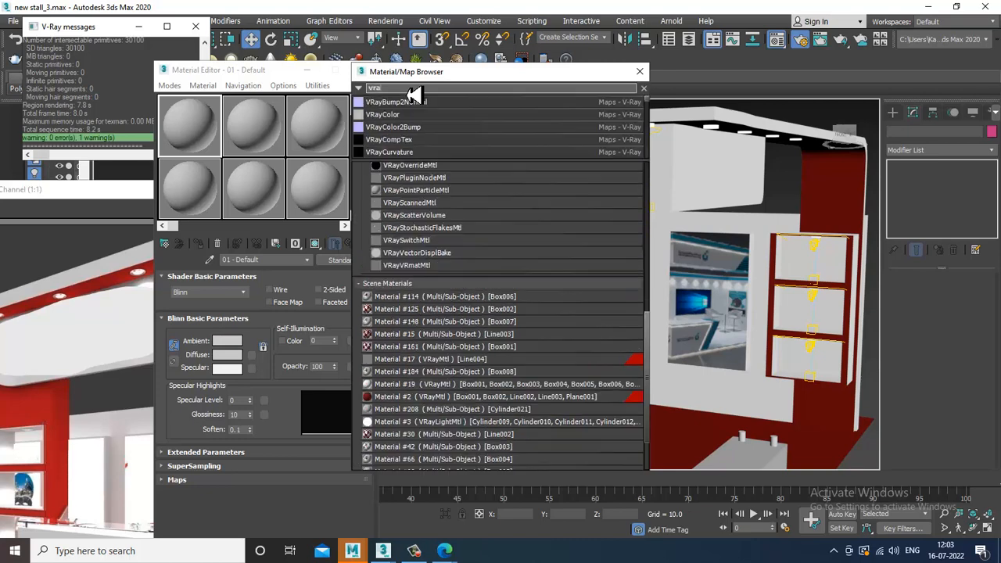
type("yhdr")
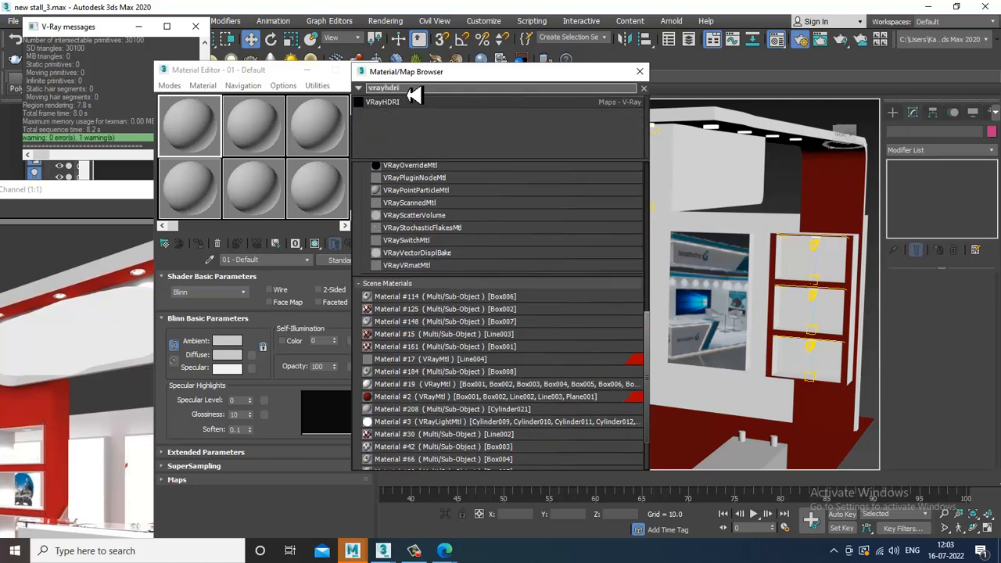
type("i")
double_click(403, 101)
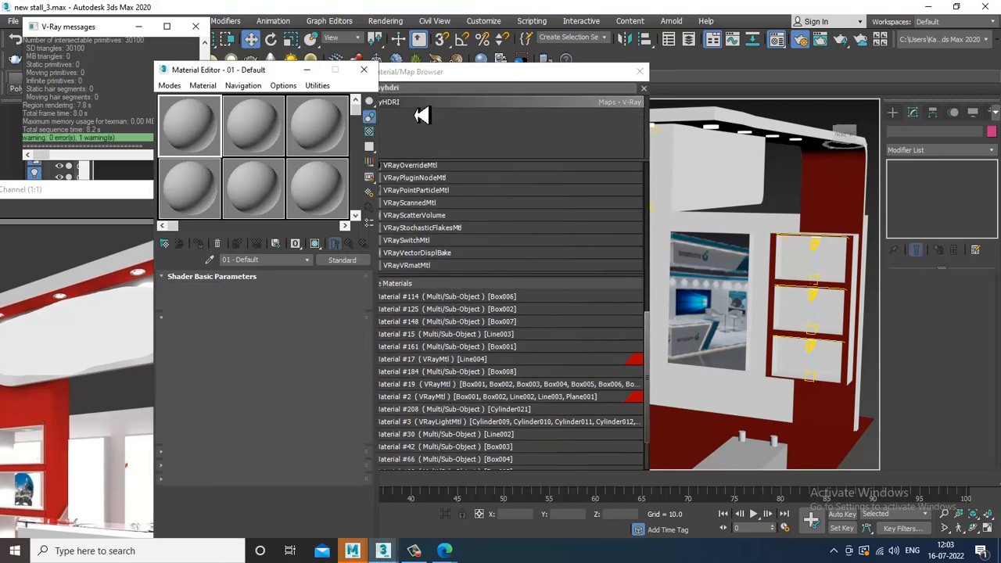
left_click(344, 242)
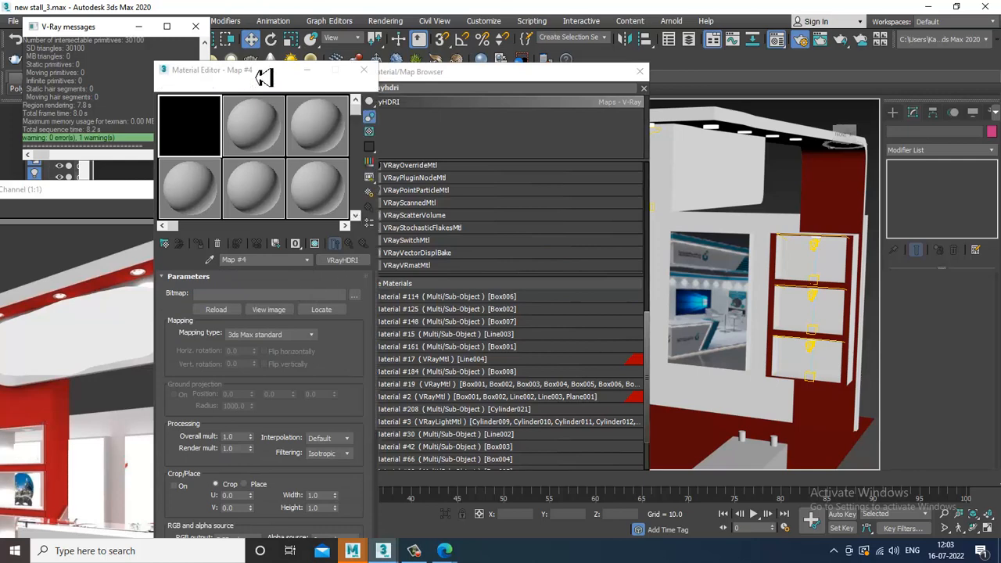
left_click(356, 297)
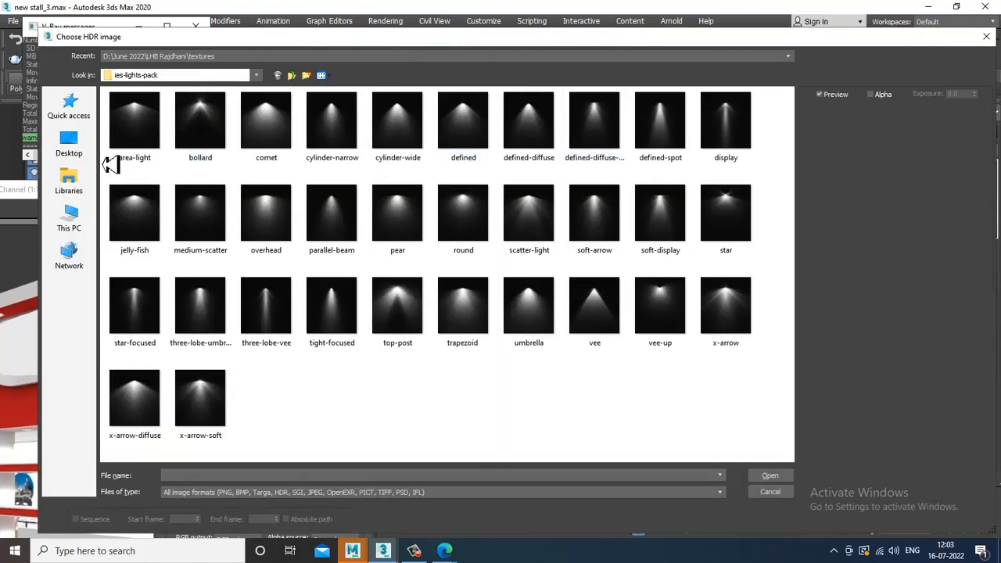
left_click(70, 144)
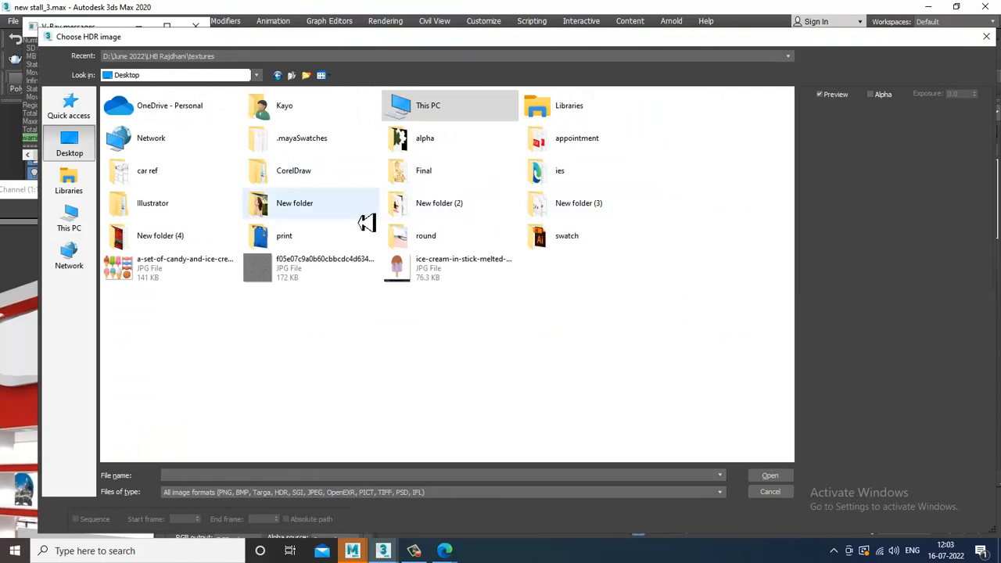
double_click(313, 213)
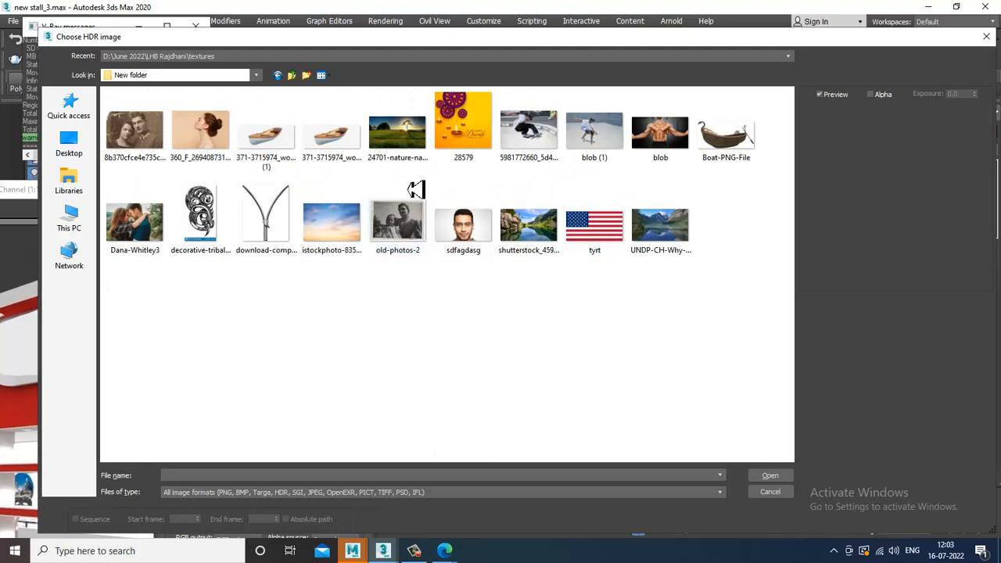
left_click(69, 145)
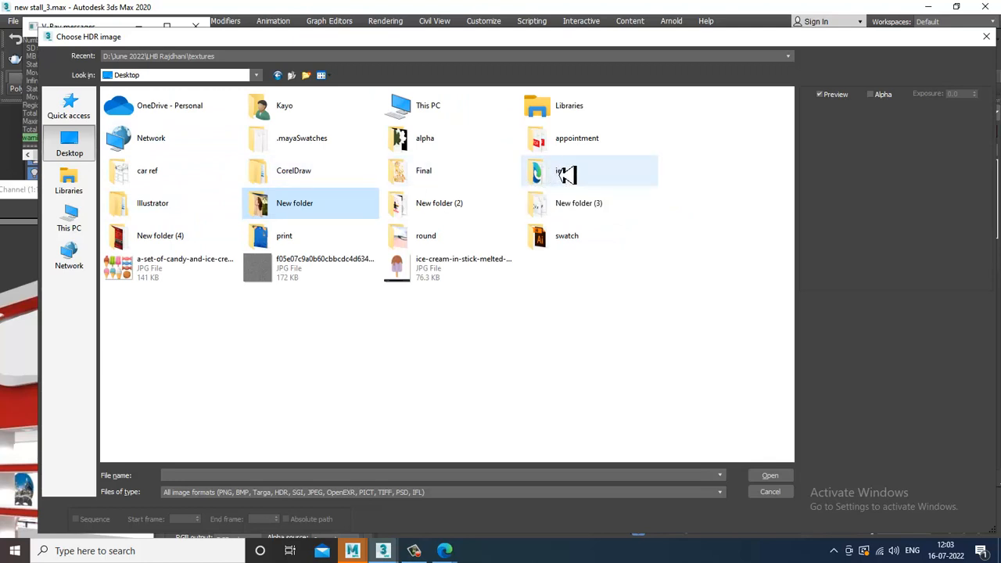
double_click(576, 206)
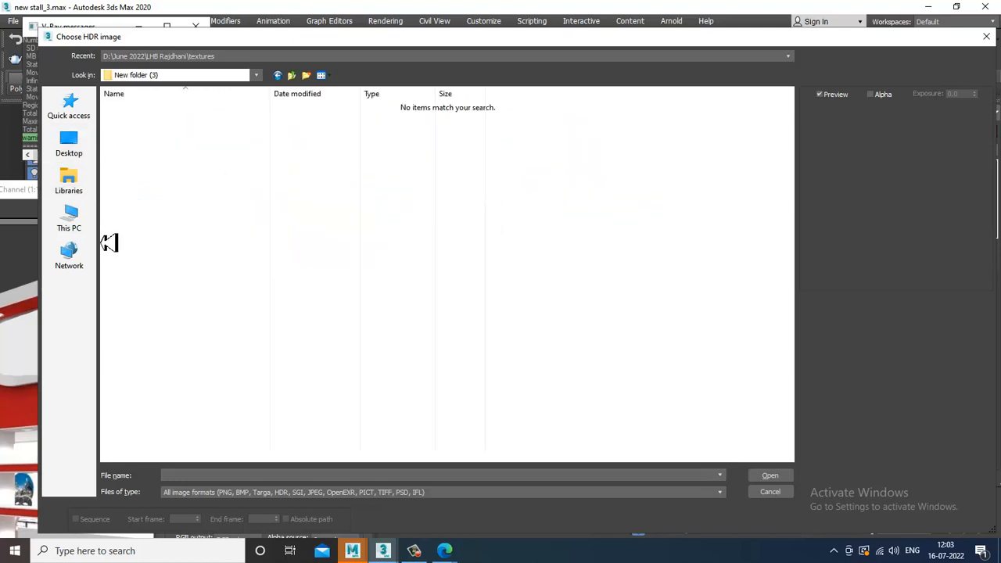
Step: Load the render31 image from D:\June 2022\LHB Rajdhani\textures as the VRayHDRI bitmap
left_click(87, 227)
double_click(300, 217)
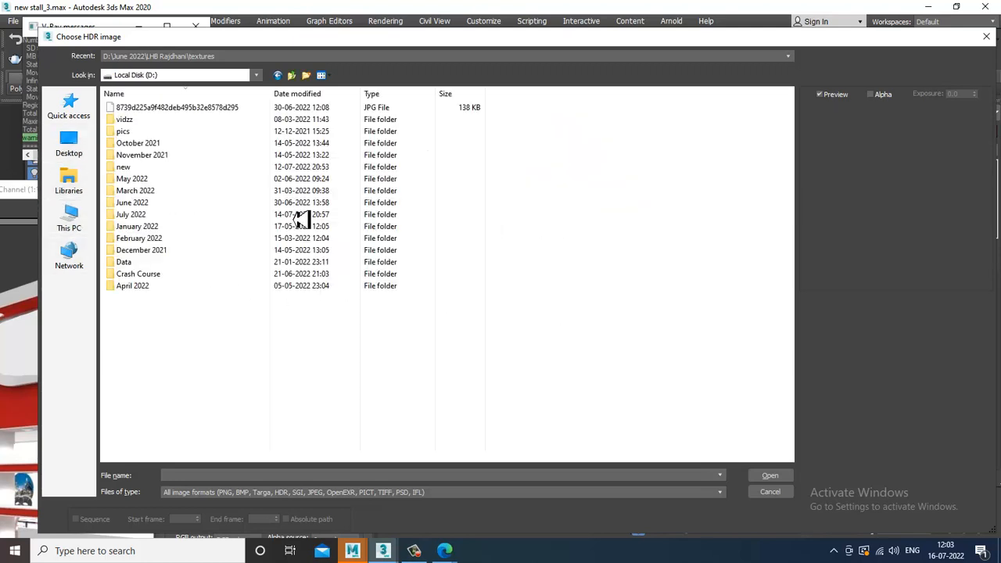
left_click(139, 206)
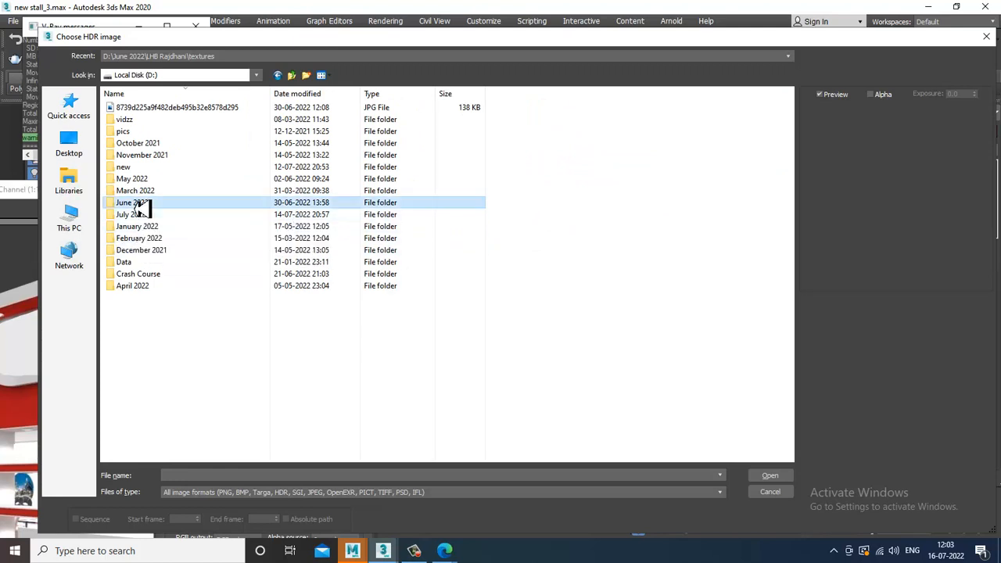
double_click(139, 206)
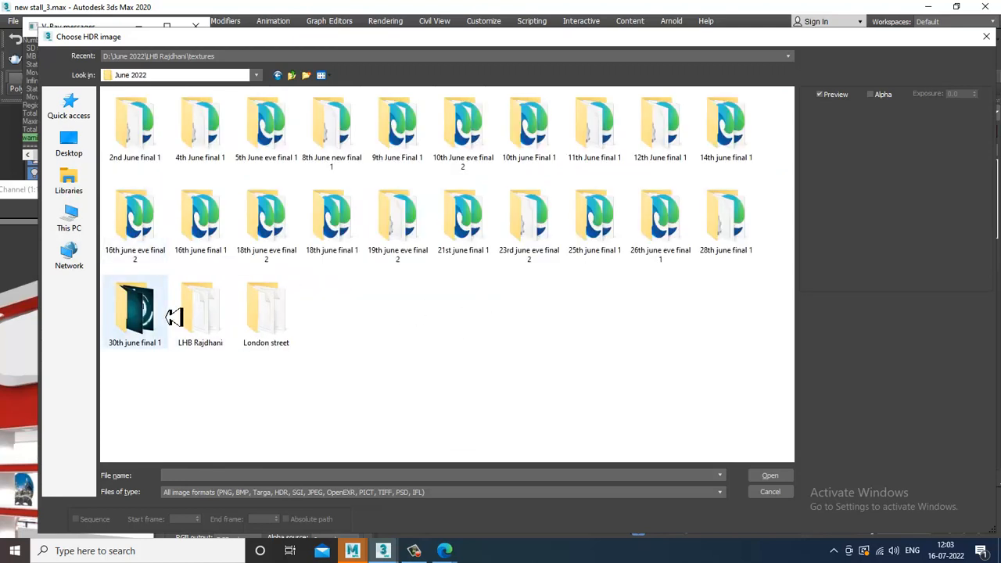
double_click(205, 315)
left_click(129, 133)
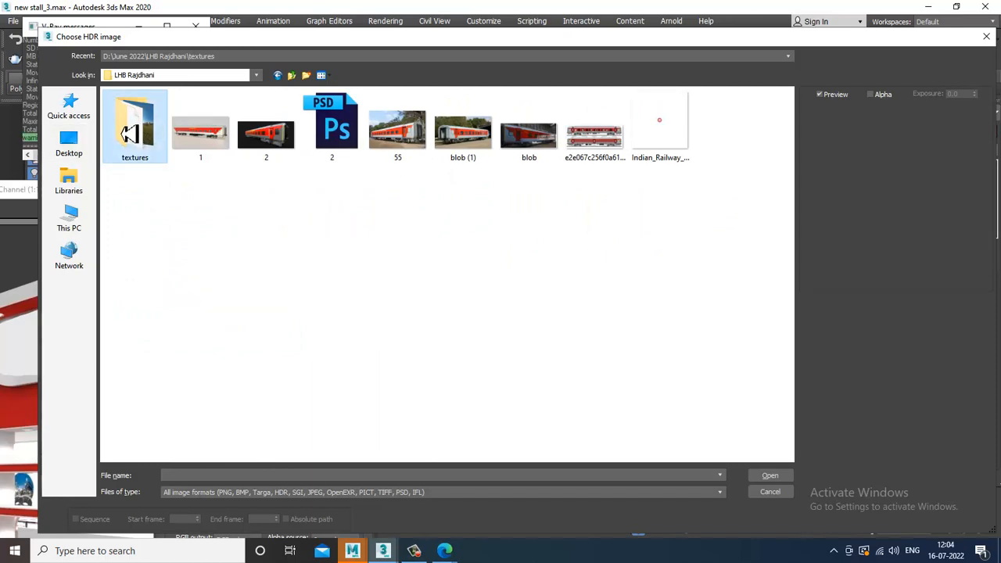
double_click(136, 132)
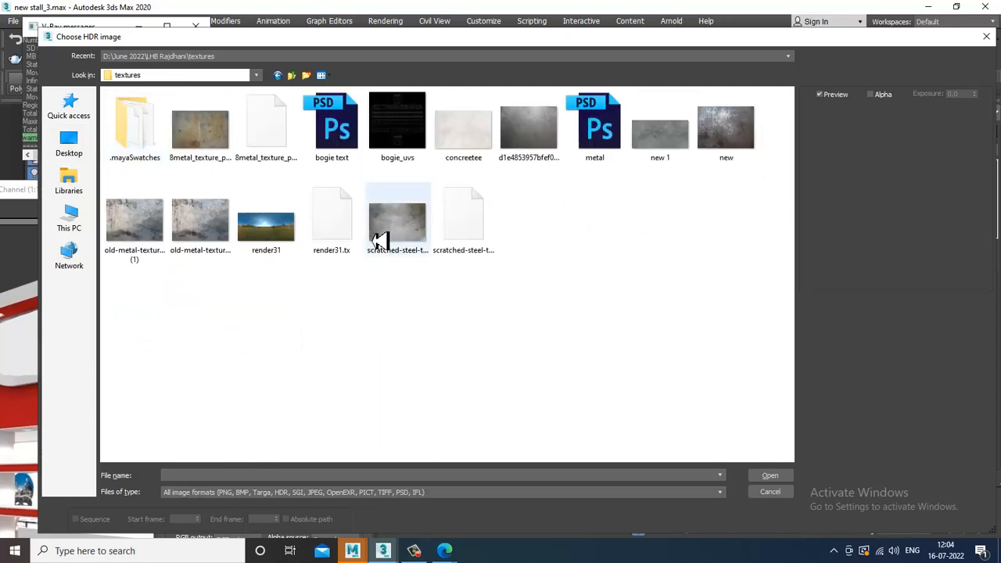
left_click(263, 225)
double_click(262, 225)
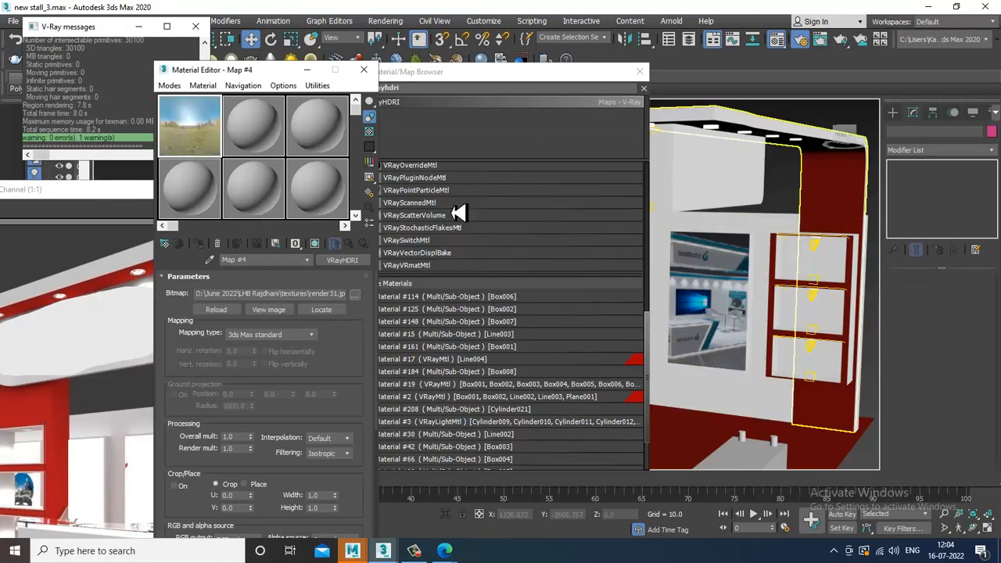
Step: Set the VRayHDRI mapping type to Spherical and close the Material/Map Browser
left_click(291, 334)
left_click(258, 362)
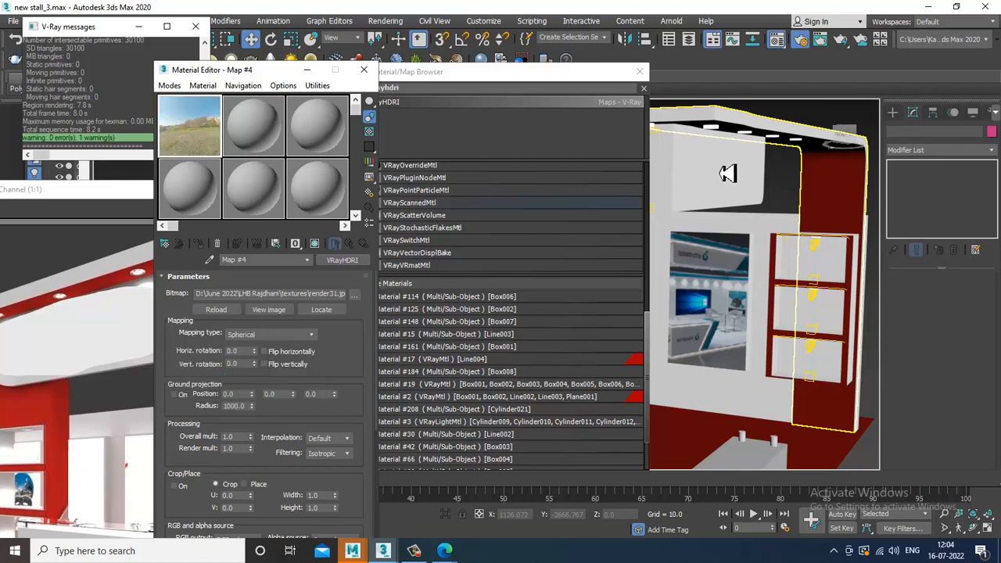
left_click(641, 72)
scroll(666, 269, "down", 4)
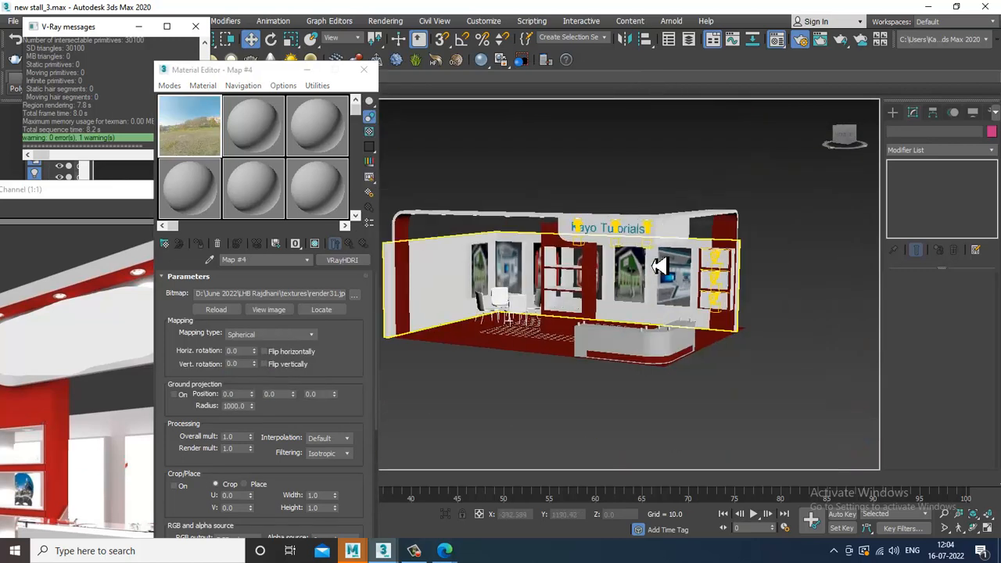
scroll(654, 263, "up", 4)
Step: Reopen Render Setup and assign the VRayHDRI map to the GI environment map slot as an instance
left_click(386, 20)
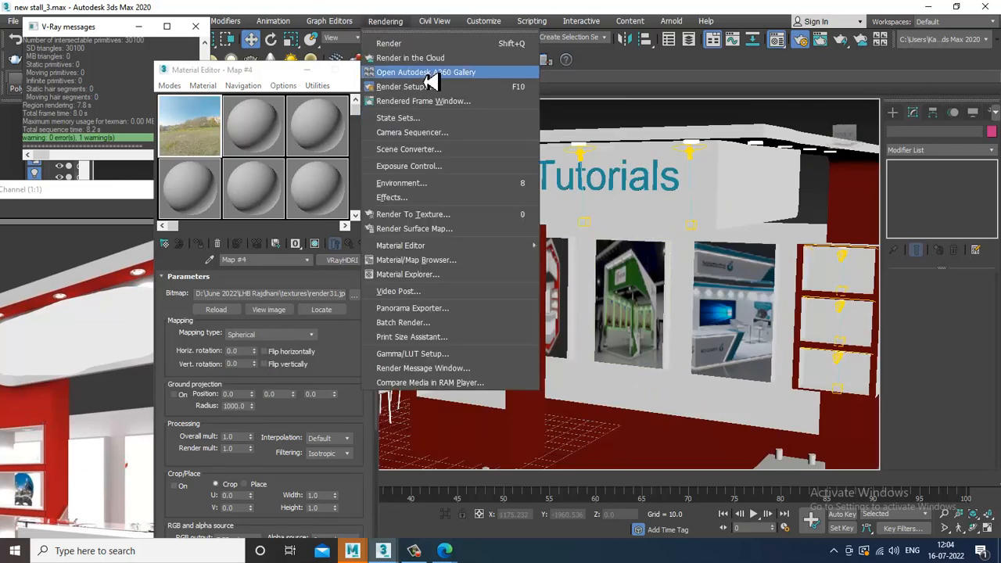
left_click(441, 97)
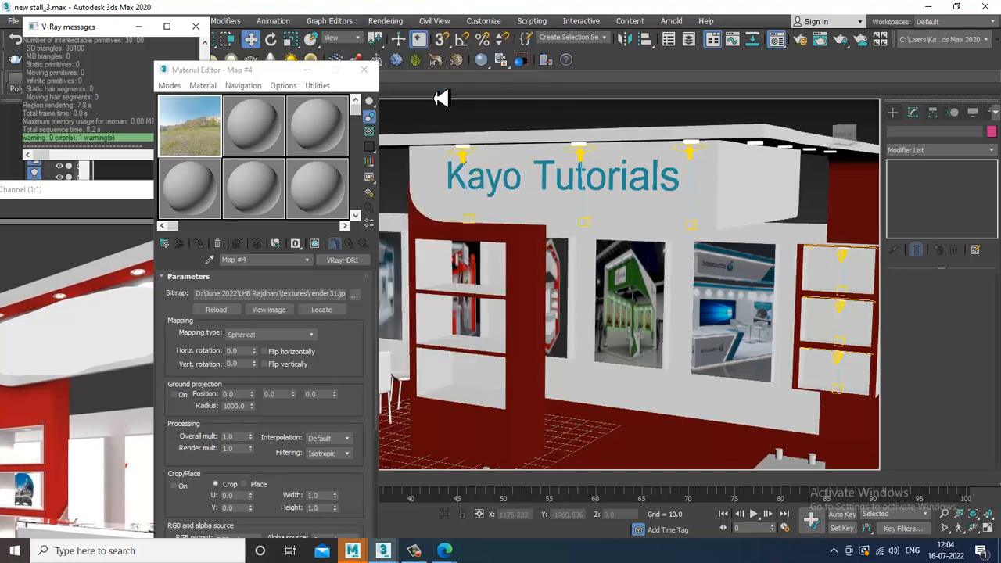
left_click(385, 20)
left_click(425, 92)
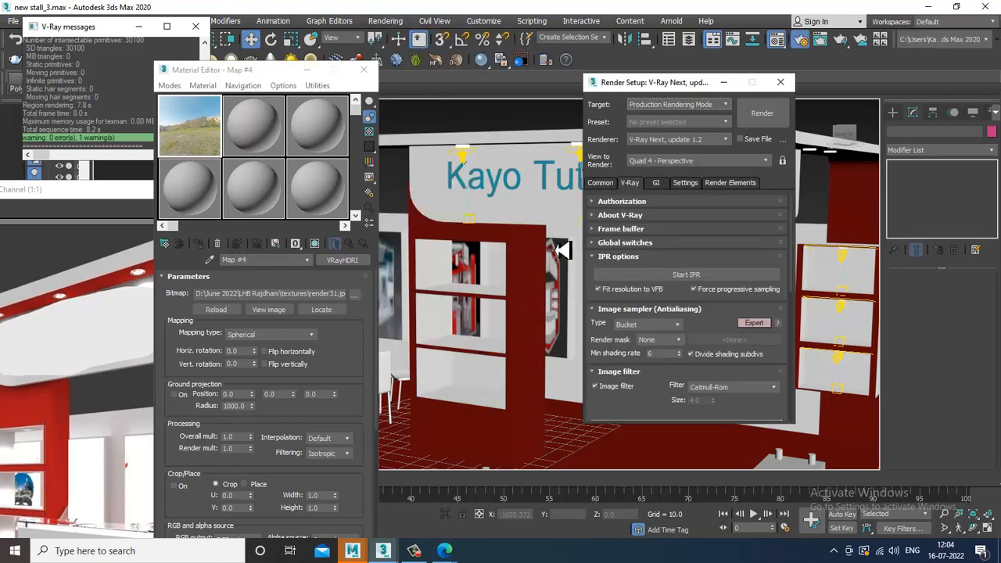
left_click_drag(625, 407, 674, 104)
left_click_drag(205, 138, 582, 295)
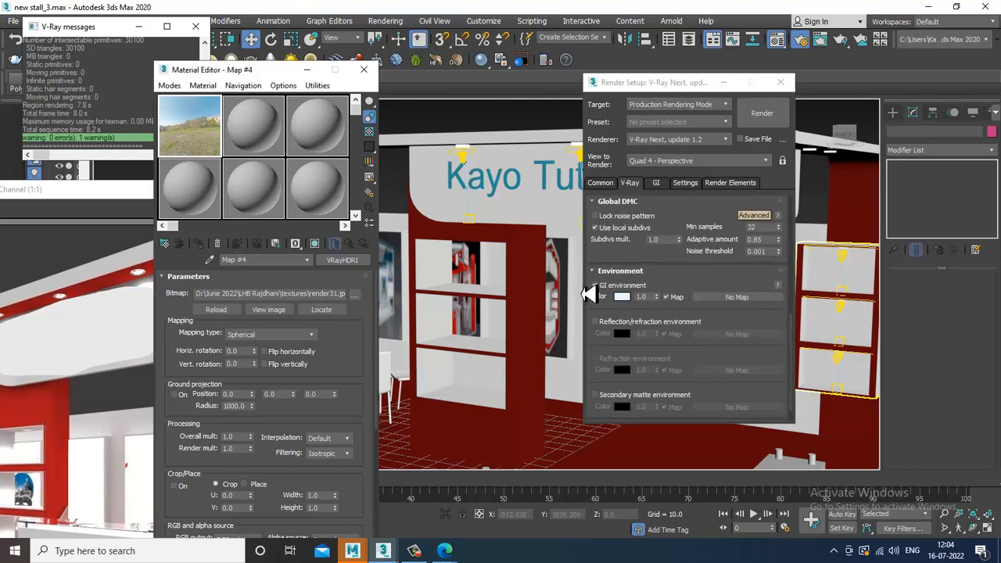
left_click_drag(747, 309, 750, 299)
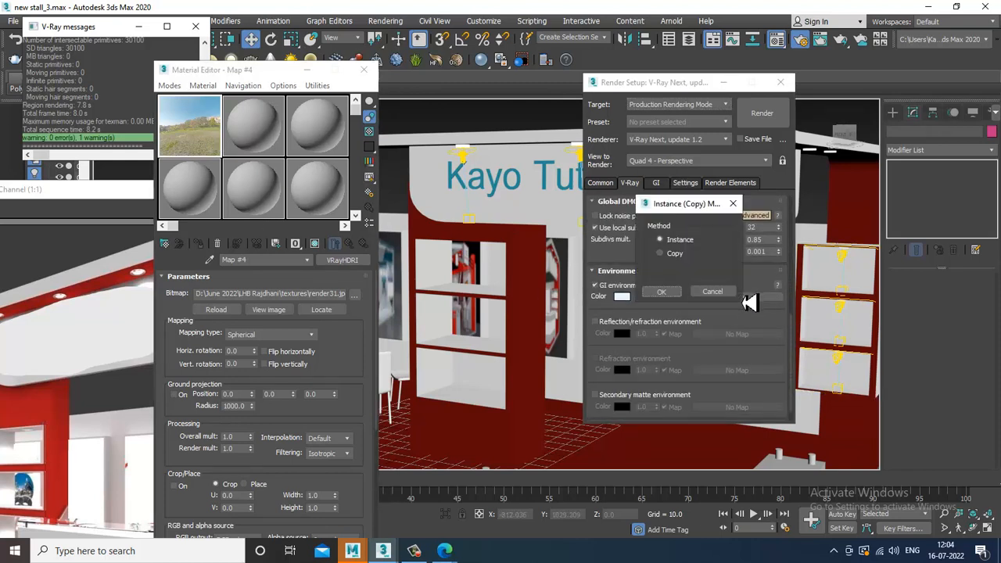
left_click(674, 298)
left_click(413, 550)
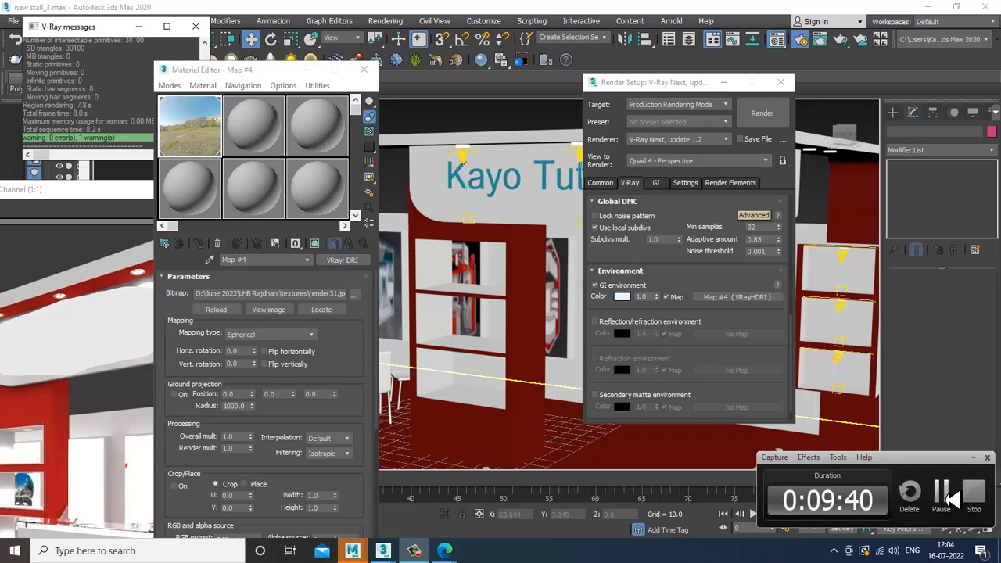
left_click(944, 492)
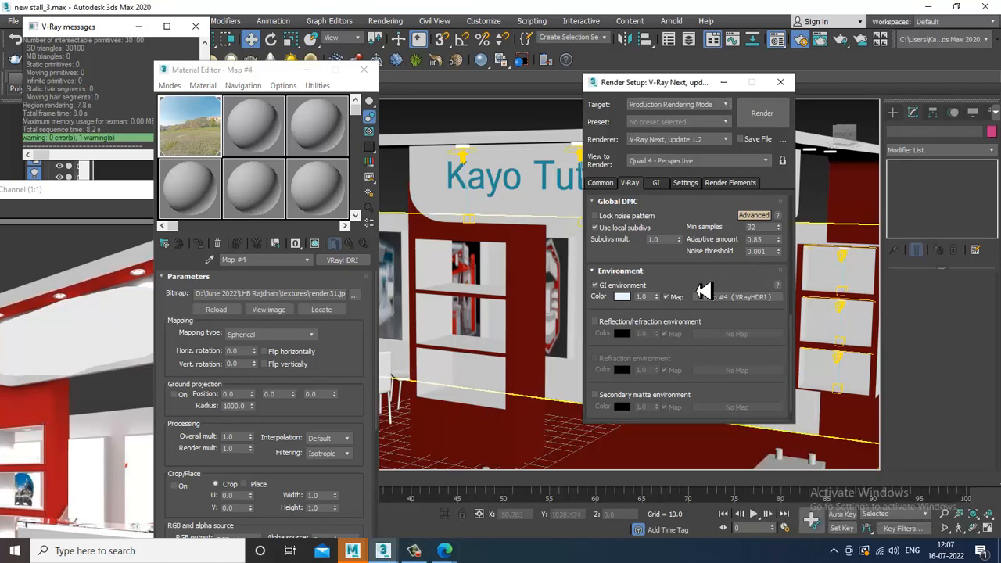
Step: Assign the VRayHDRI map to the scene's background Environment Map slot as an instance, and close the environment and material windows
left_click(725, 83)
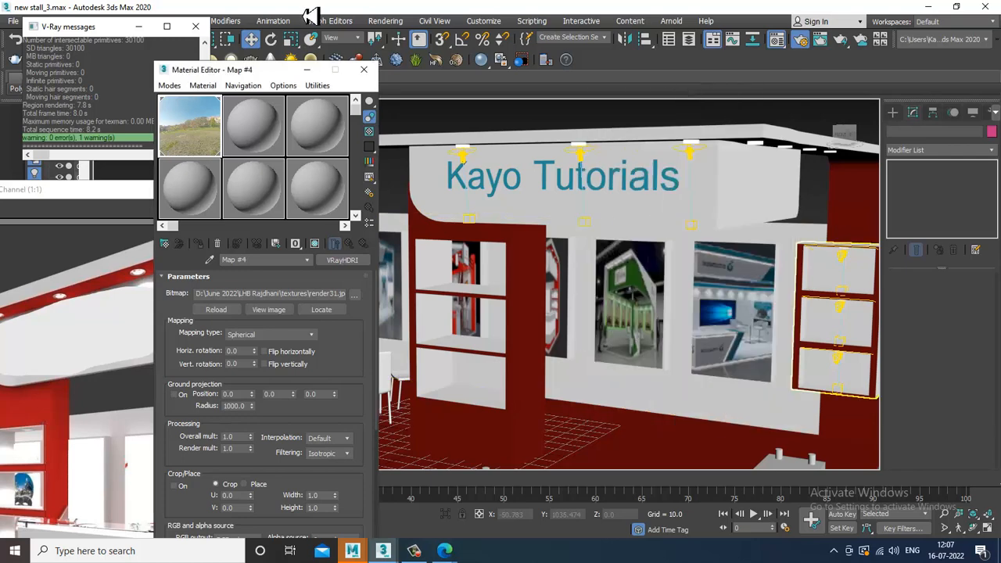
left_click(400, 23)
left_click(459, 190)
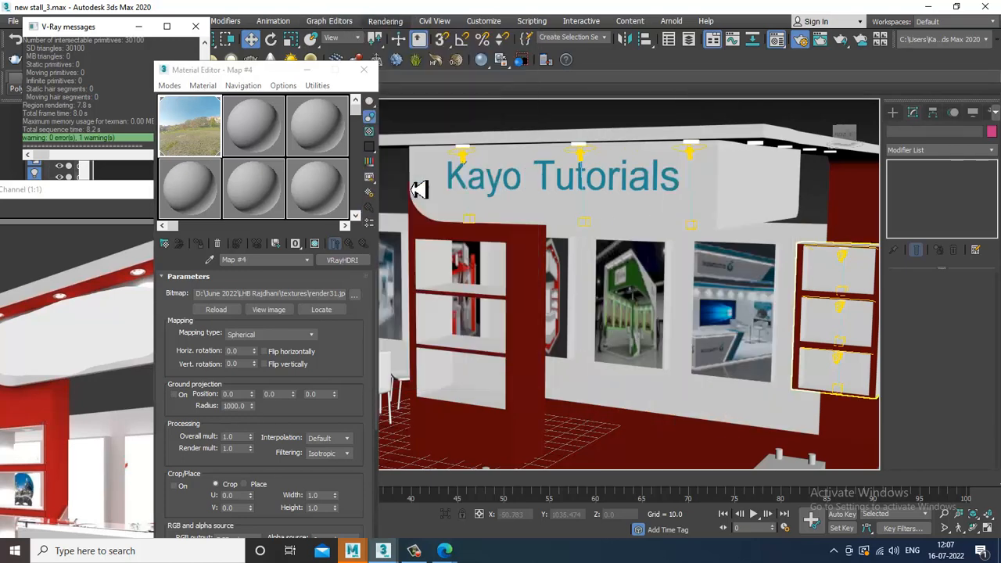
left_click_drag(192, 134, 642, 181)
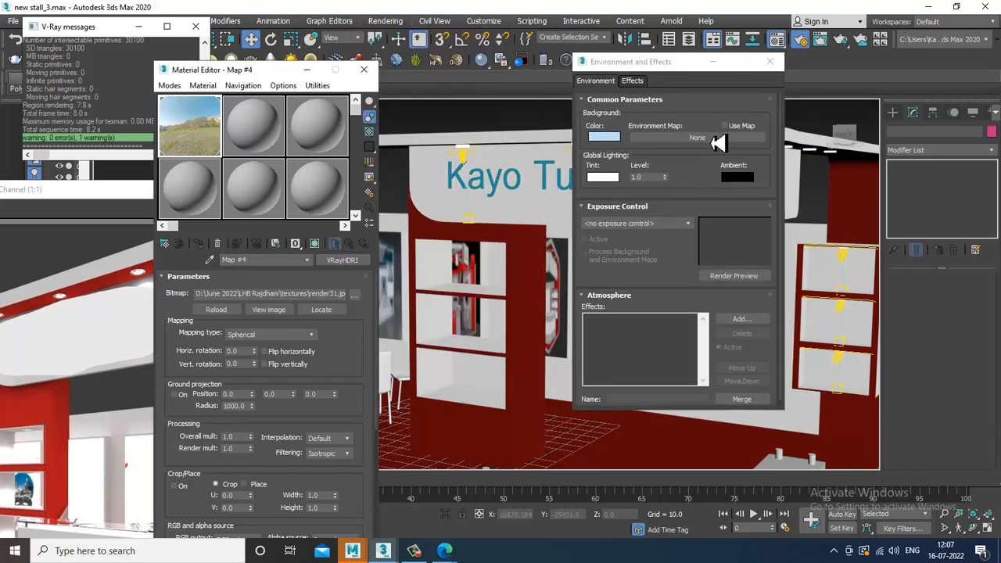
left_click_drag(713, 141, 713, 141)
left_click(666, 272)
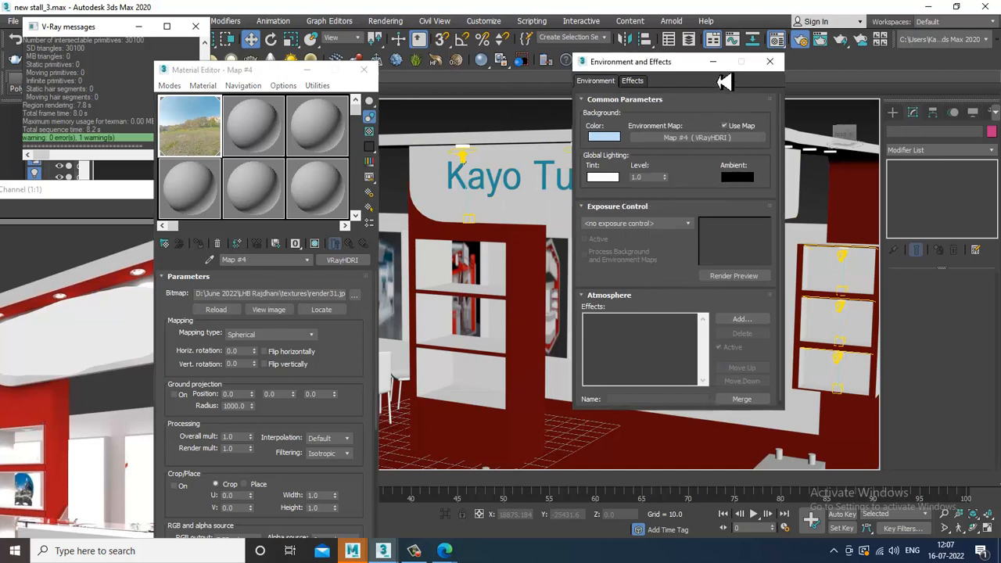
left_click(769, 60)
left_click(364, 70)
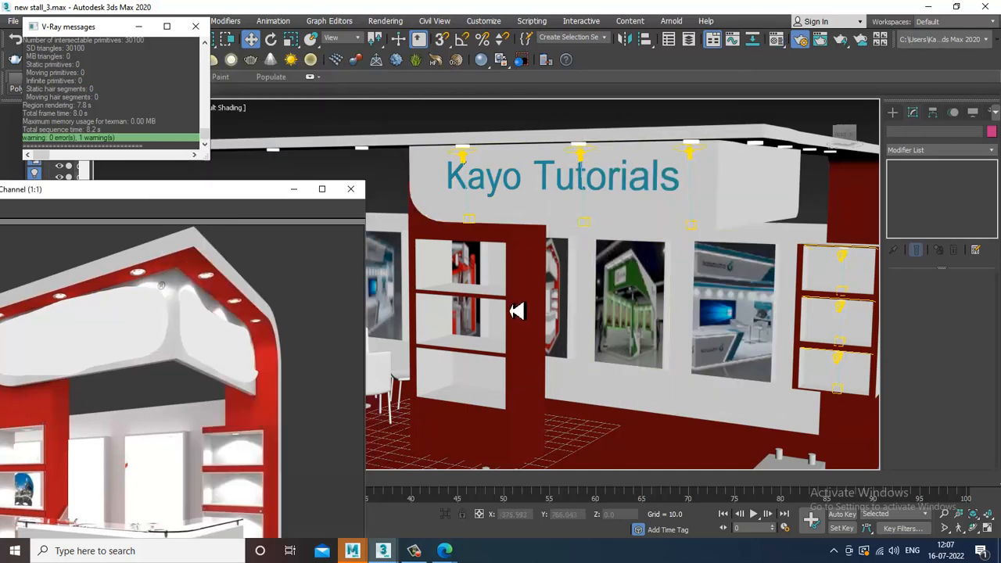
Step: Frame the stall interior in perspective and run a test render with the HDRI background, stopping it after the first prepass
middle_click_drag(516, 310, 670, 346, "alt")
left_click(294, 189)
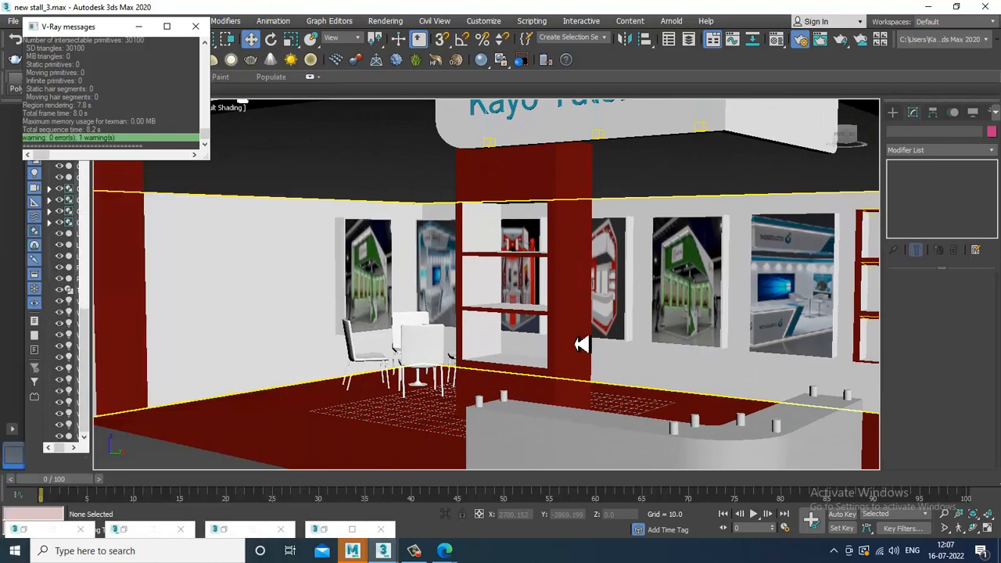
scroll(648, 365, "down", 6)
scroll(648, 365, "up", 6)
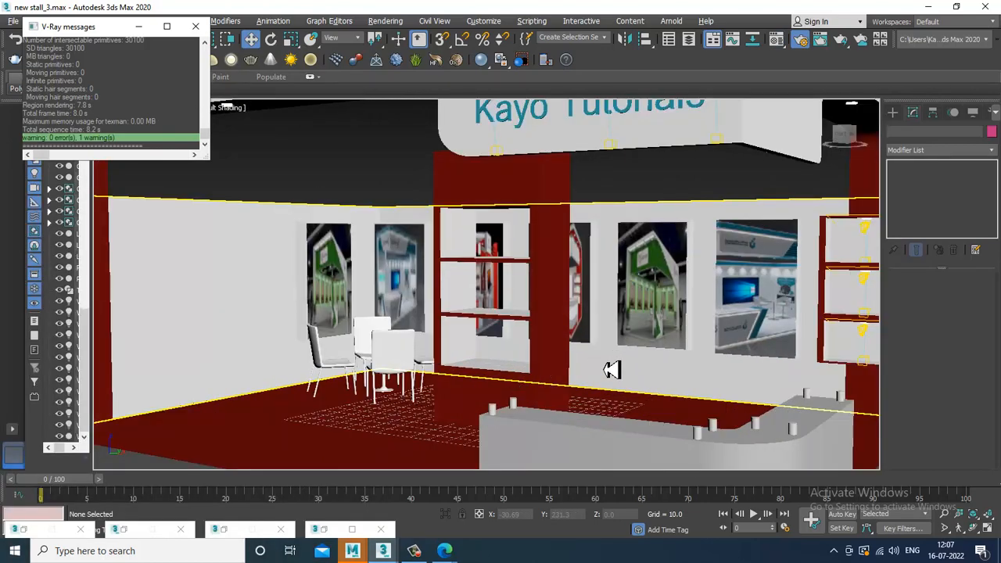
left_click(378, 21)
left_click(394, 52)
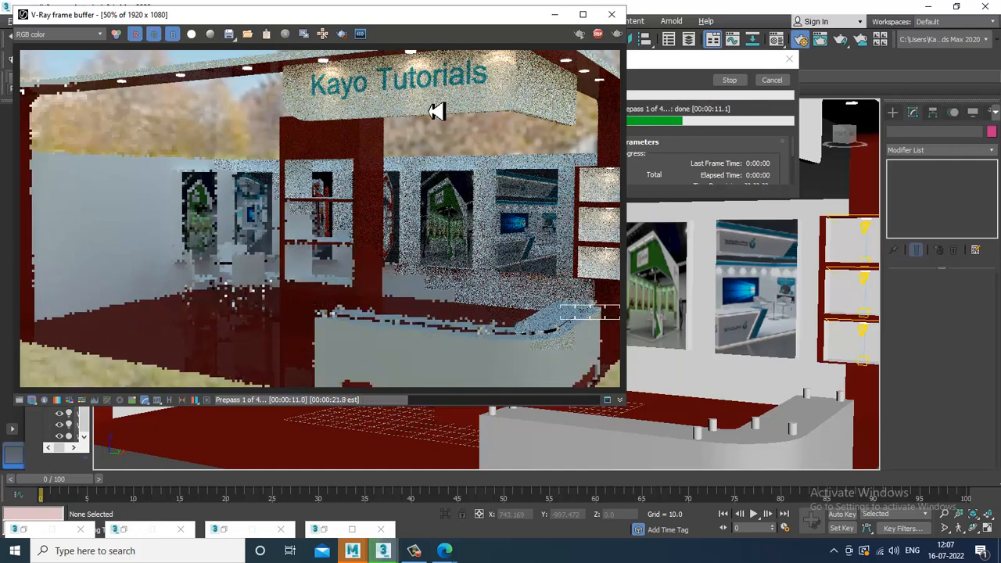
key("Escape")
left_click(611, 16)
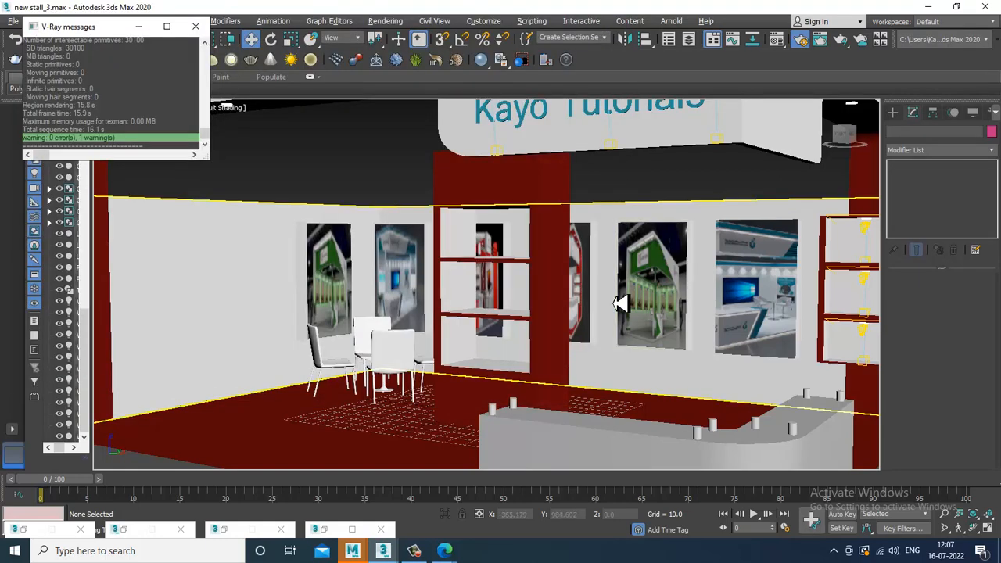
Step: Bring up the reference stall image, examine its ceiling and shelf spotlights, and minimize it again
scroll(621, 302, "down", 5)
scroll(649, 319, "up", 6)
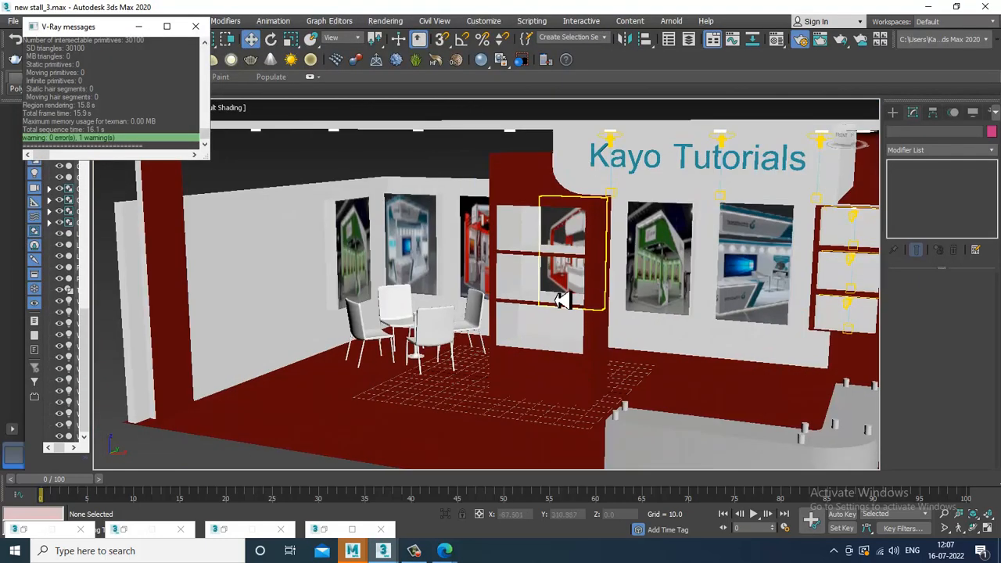
left_click(331, 533)
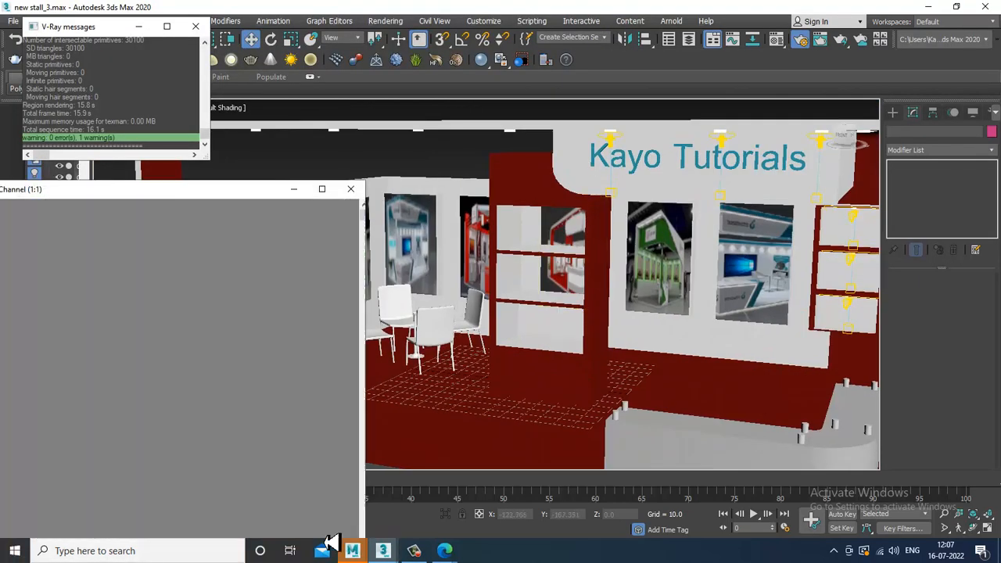
left_click_drag(168, 196, 310, 105)
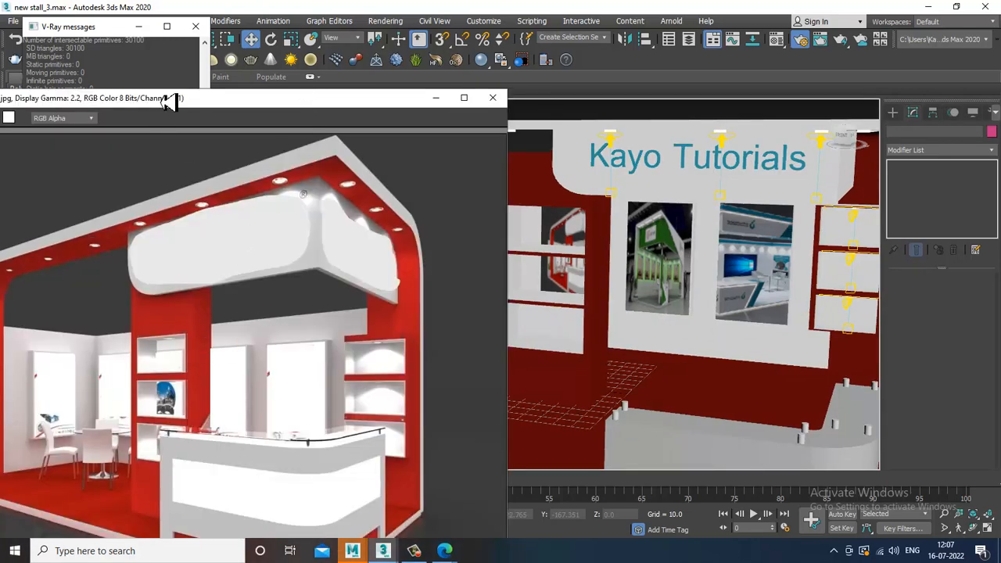
left_click_drag(168, 104, 338, 60)
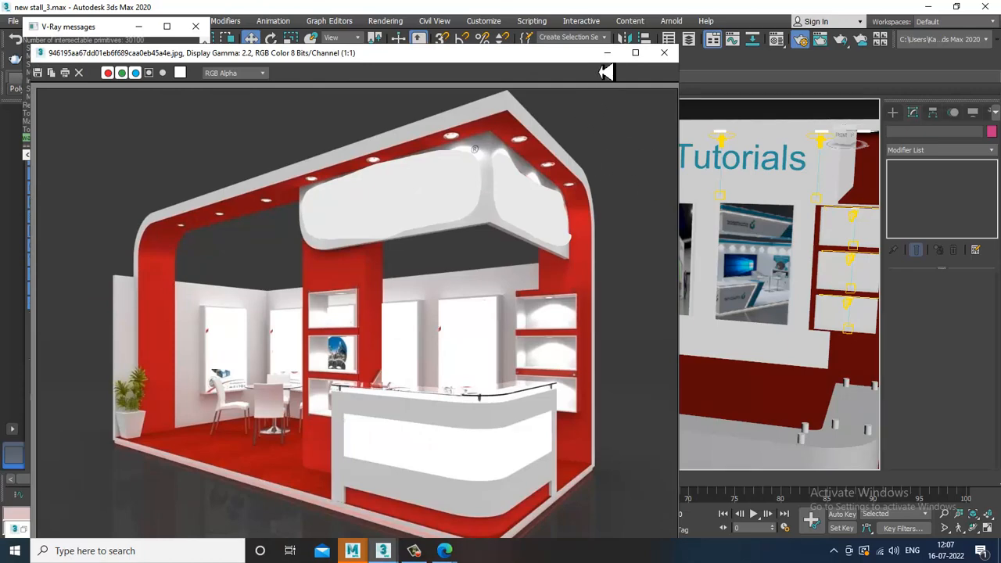
left_click(608, 53)
Step: Clone a ceiling spotlight cylinder as a copy over the red shelf tower beside the seating area
mouse_move(756, 226)
middle_mouse_down()
mouse_move(496, 174)
mouse_move(579, 204)
mouse_move(562, 191)
mouse_move(748, 231)
middle_mouse_up()
scroll(562, 190, "down", 4)
scroll(547, 180, "up", 4)
middle_click_drag(559, 205, 555, 248)
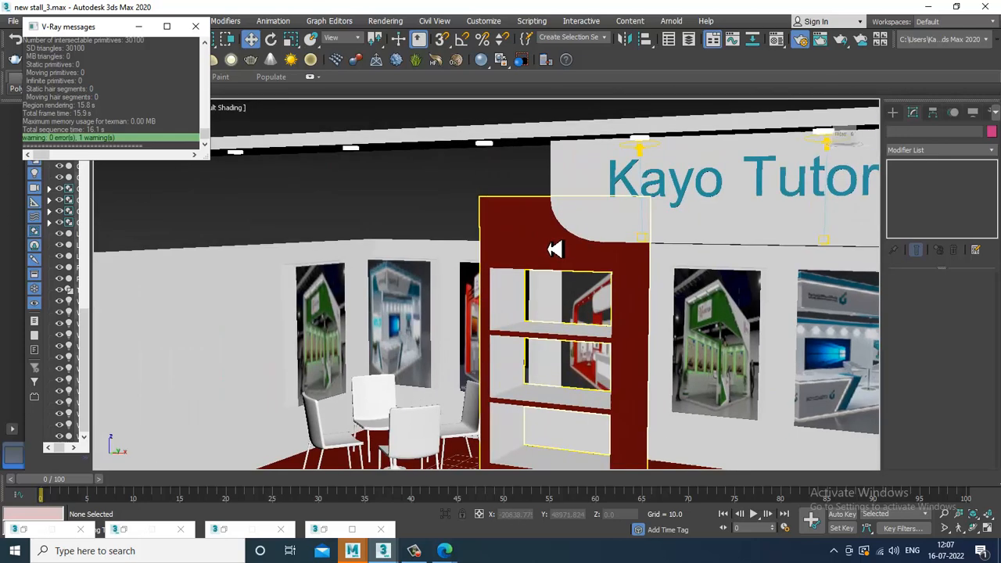
left_click(487, 196)
middle_click_drag(471, 214, 518, 217, "alt")
left_click_drag(786, 195, 731, 202, "shift")
left_click(502, 328)
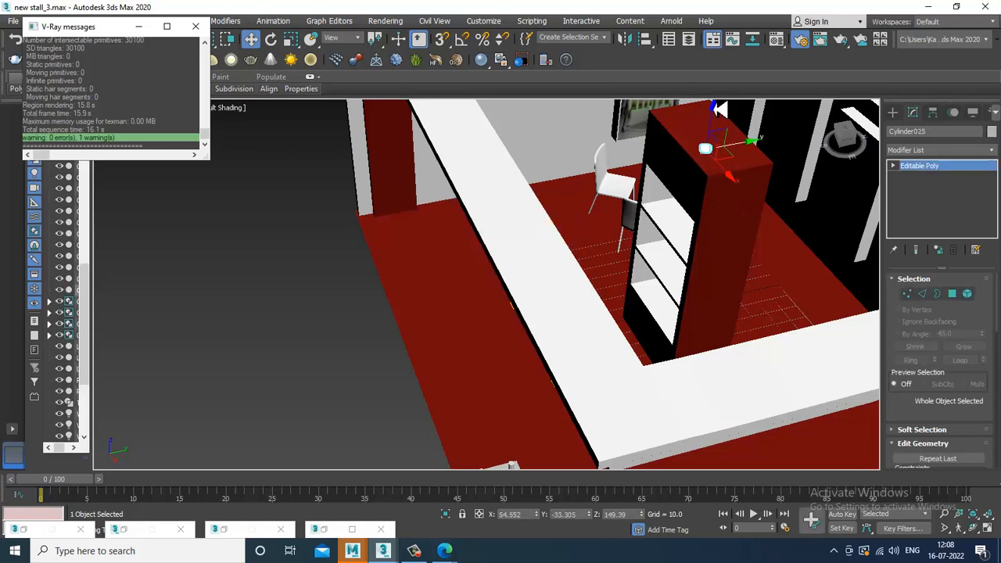
Step: Lower the cloned cylinder to the tower's top compartment and shift it sideways to X about 28.8, Z about 107.7
left_click_drag(731, 125, 726, 172)
middle_click_drag(725, 172, 708, 184, "alt")
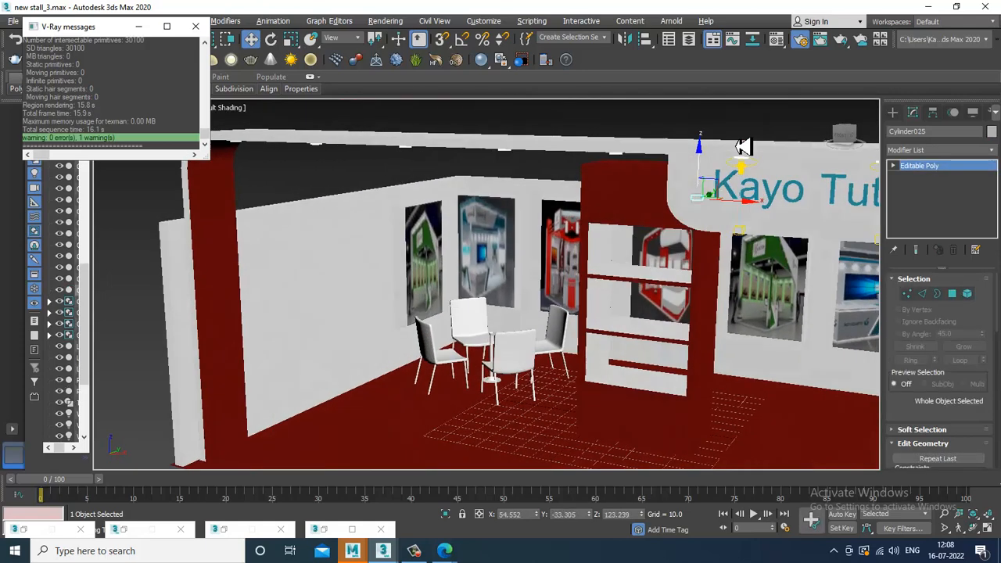
scroll(688, 195, "up", 3)
left_click_drag(708, 176, 727, 247)
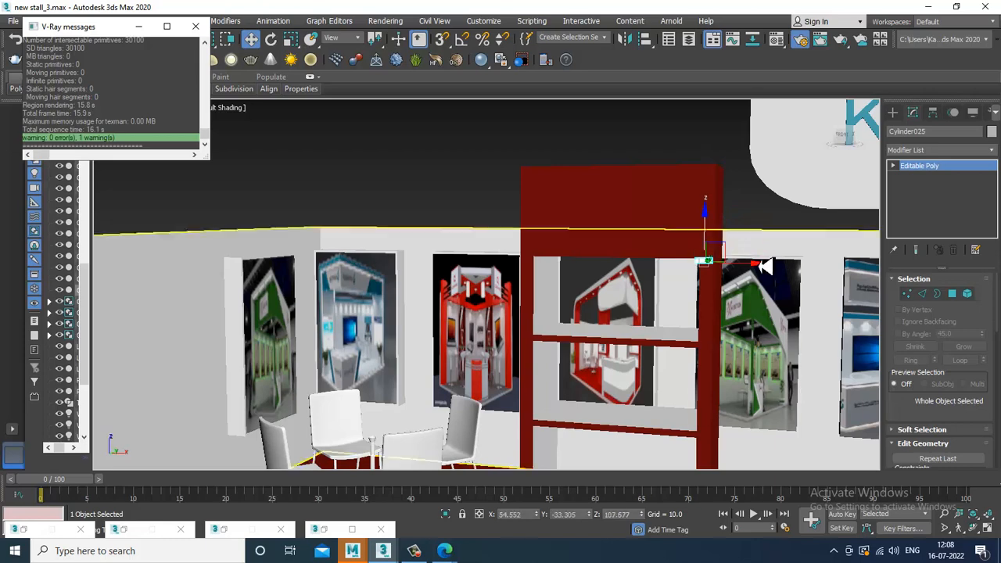
scroll(688, 265, "up", 5)
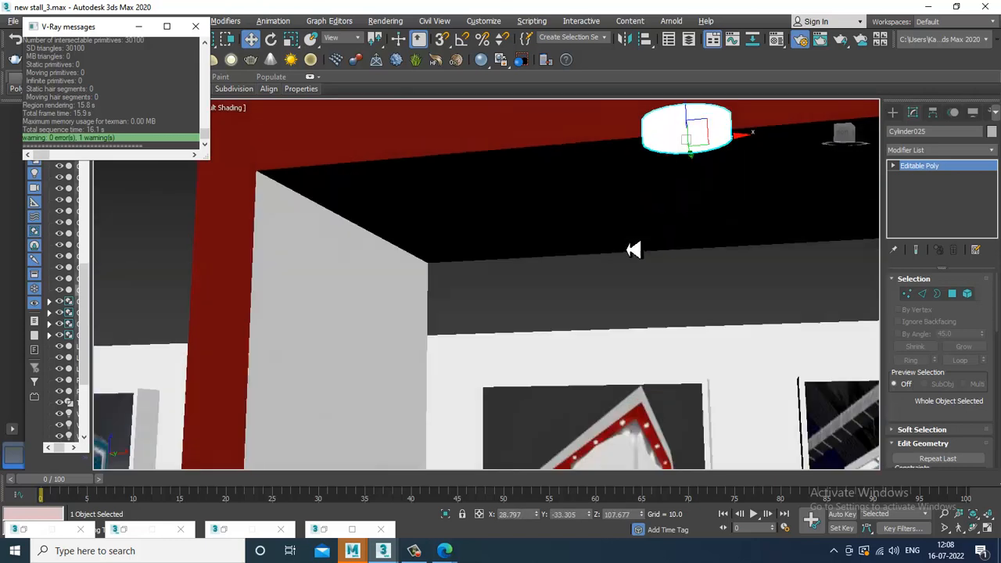
Step: Move the cylinder deeper into the top compartment to Y about -15.1 and seat it against the ceiling at Z about 107.9
scroll(638, 235, "down", 2)
scroll(657, 239, "up", 1)
middle_click_drag(659, 243, 621, 224, "alt")
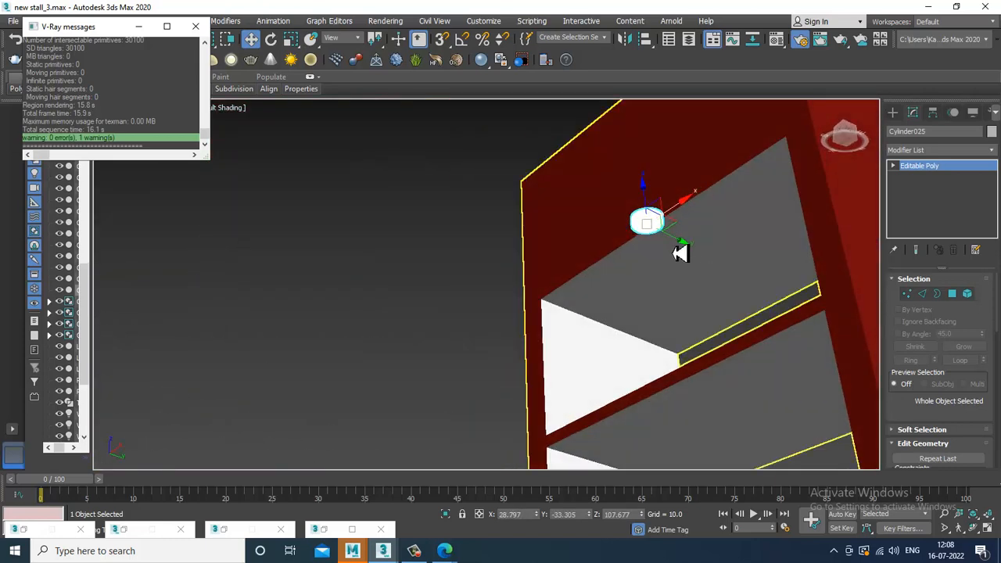
left_click_drag(695, 255, 769, 283)
middle_click_drag(768, 283, 723, 240, "alt")
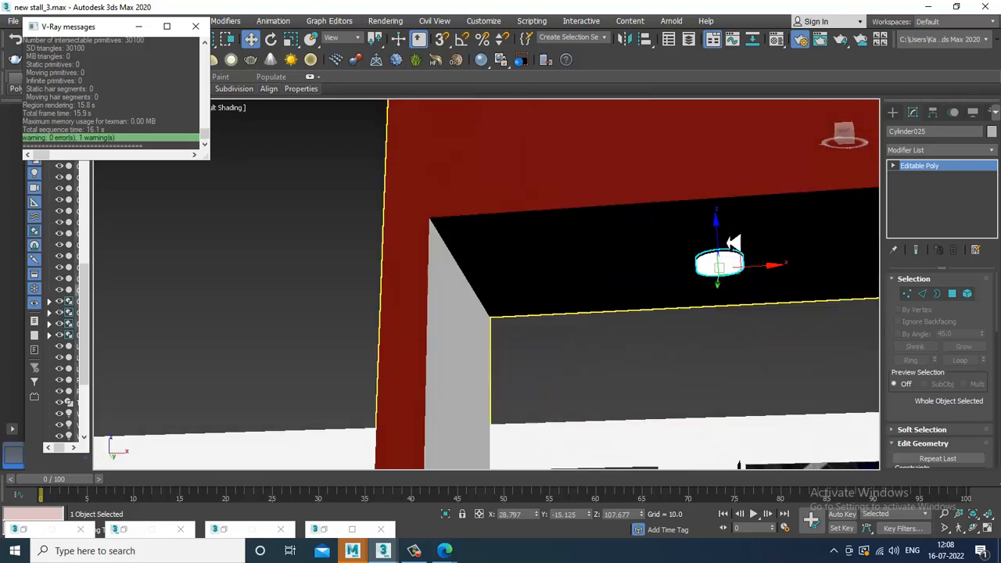
scroll(723, 241, "down", 10)
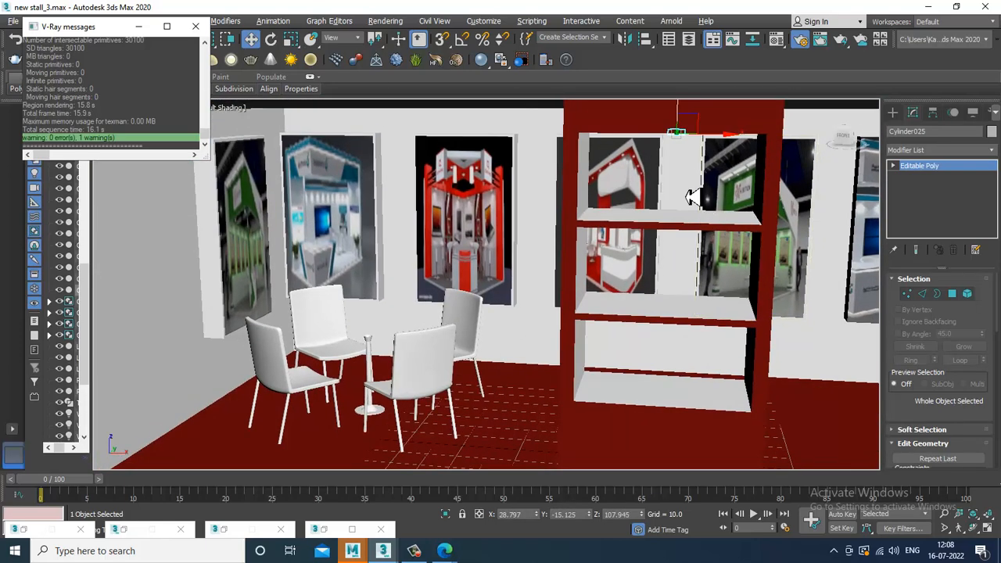
middle_click_drag(686, 197, 687, 198, "alt")
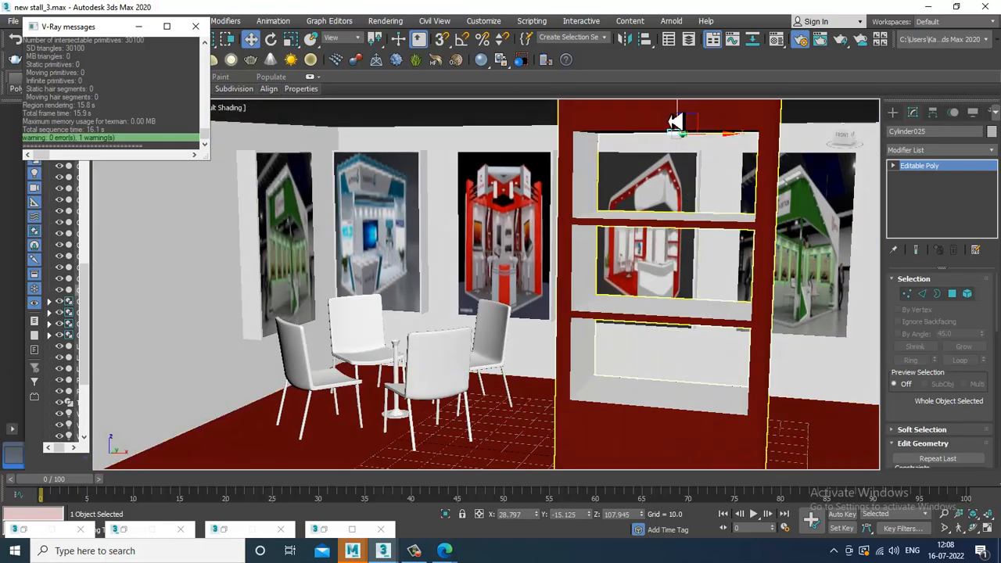
Step: Clone the cylinder down to the tower's middle compartment and seat it under the shelf at Z about 80.8
left_click(691, 216)
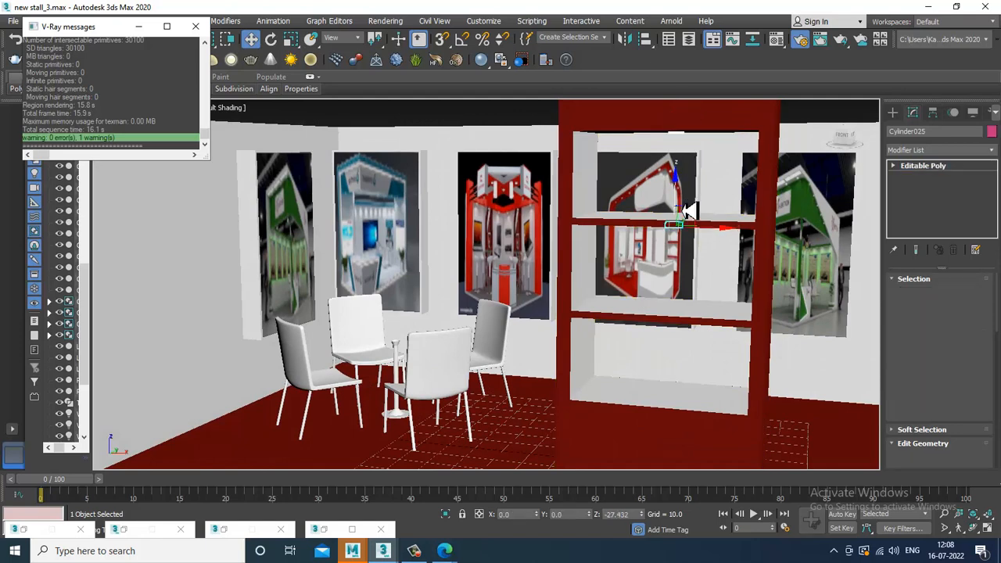
left_click_drag(688, 211, 690, 214, "shift")
left_click(505, 330)
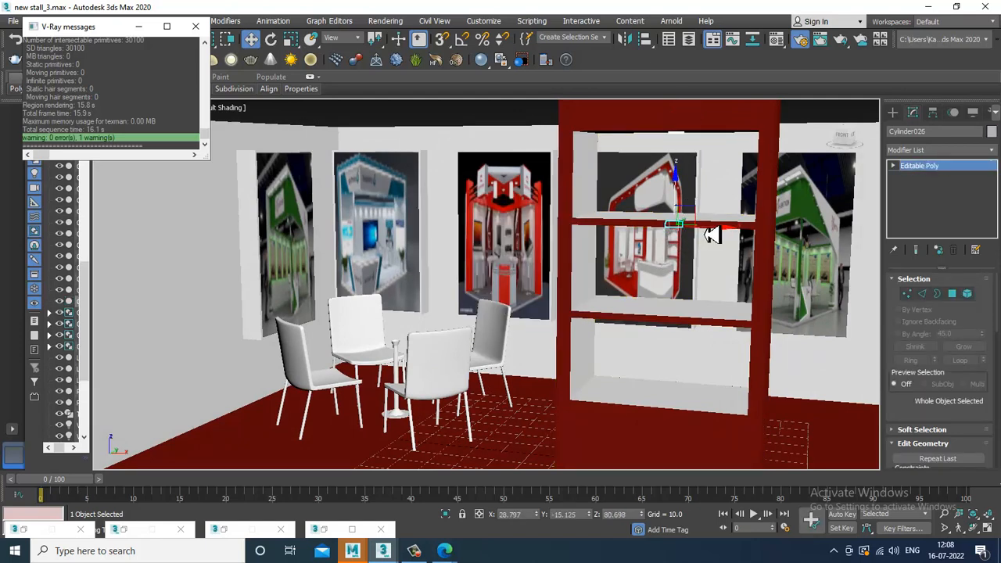
scroll(712, 235, "up", 8)
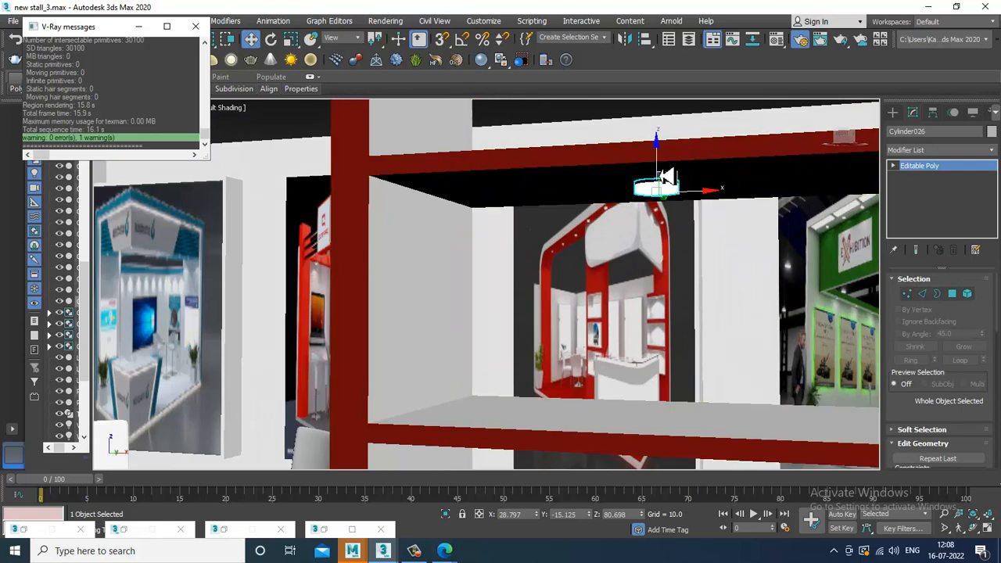
scroll(673, 188, "down", 4)
middle_click_drag(688, 224, 662, 241, "alt")
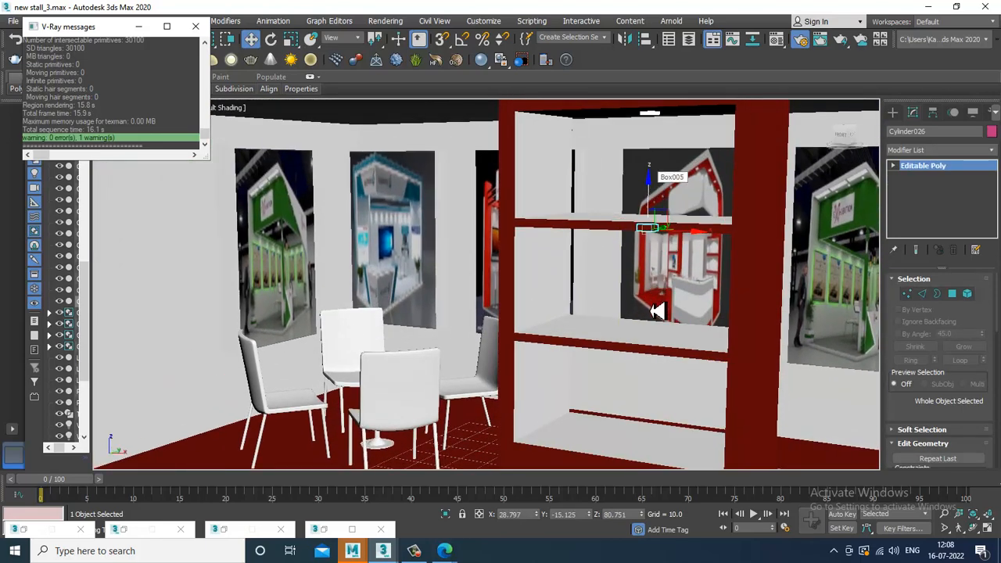
Step: Clone the middle cylinder down to the tower's lowest compartment and raise it against the shelf underside at Z about 53.3
left_click_drag(649, 182, 660, 314)
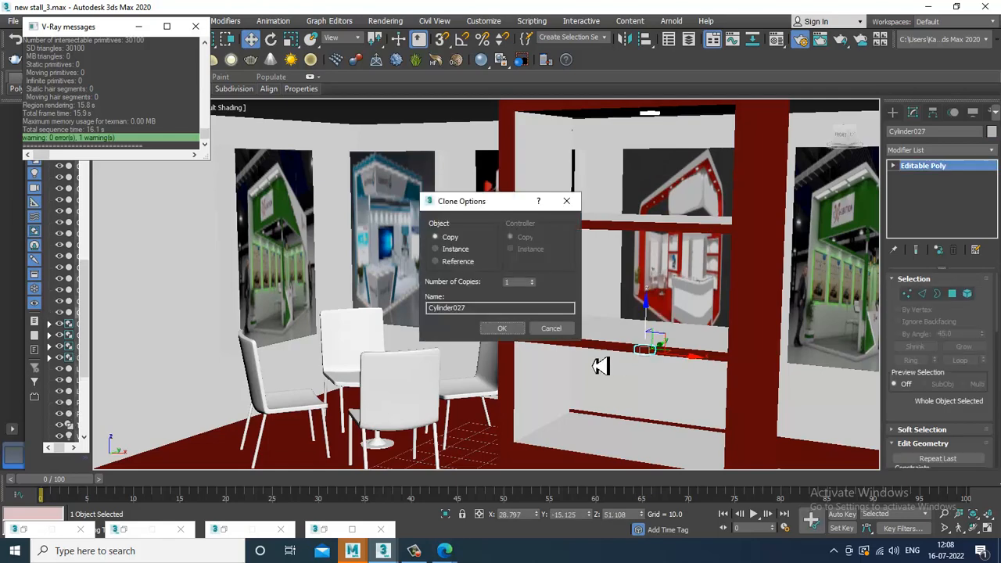
left_click(503, 329)
middle_click_drag(719, 228, 661, 232, "alt")
scroll(660, 230, "up", 3)
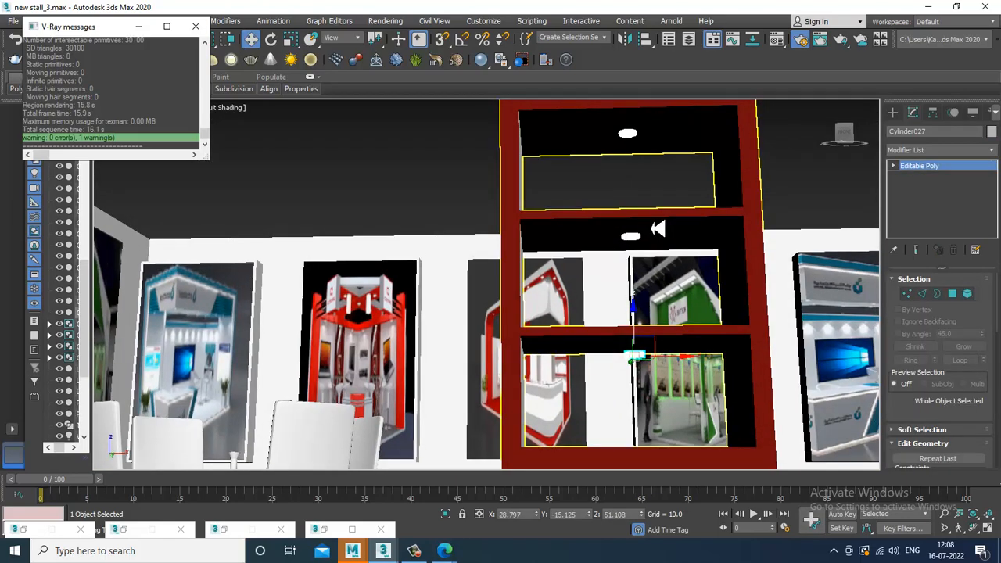
middle_click_drag(688, 326, 665, 236, "alt")
scroll(665, 236, "up", 3)
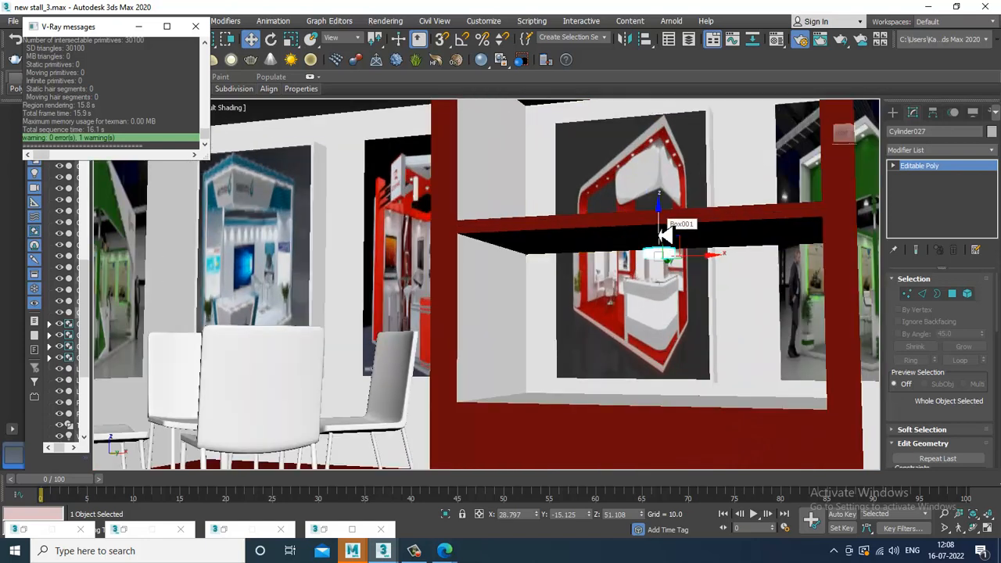
left_click_drag(666, 235, 666, 225)
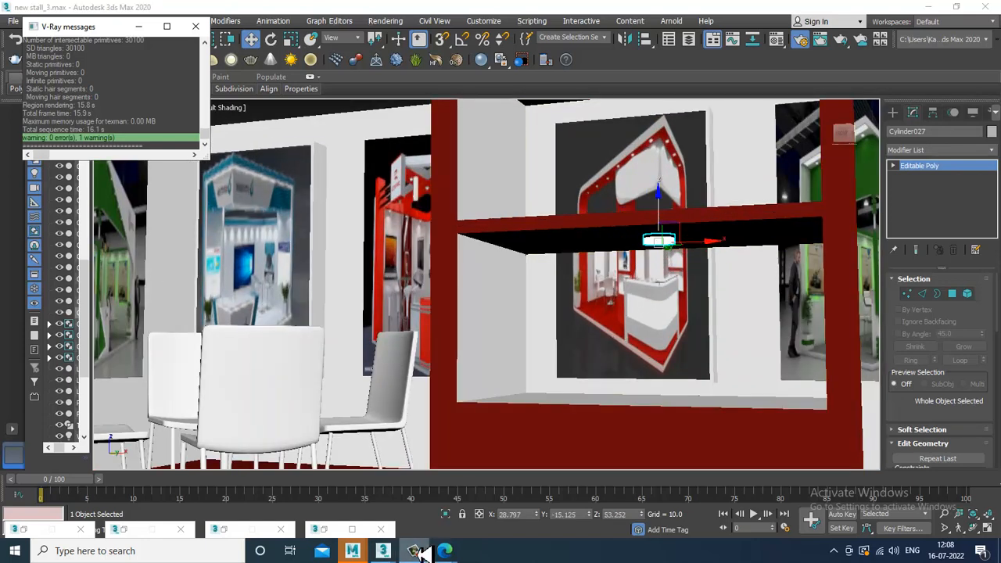
Step: Copy the IES light above the start of the sign, together with its target, across to the central shelf tower
scroll(736, 330, "down", 5)
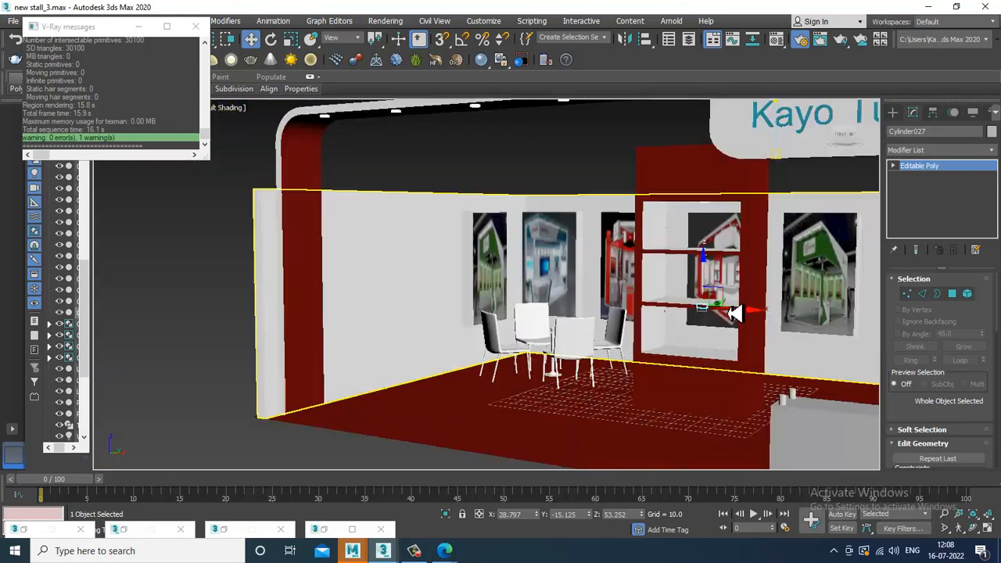
middle_click_drag(727, 312, 628, 273, "alt")
middle_click_drag(715, 269, 791, 284, "alt")
left_click(792, 279)
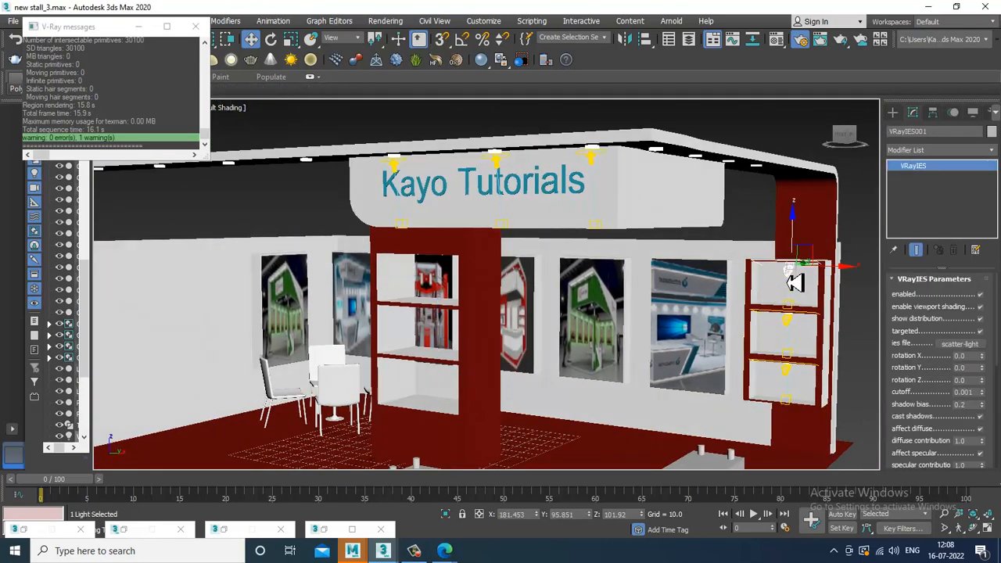
left_click(397, 167)
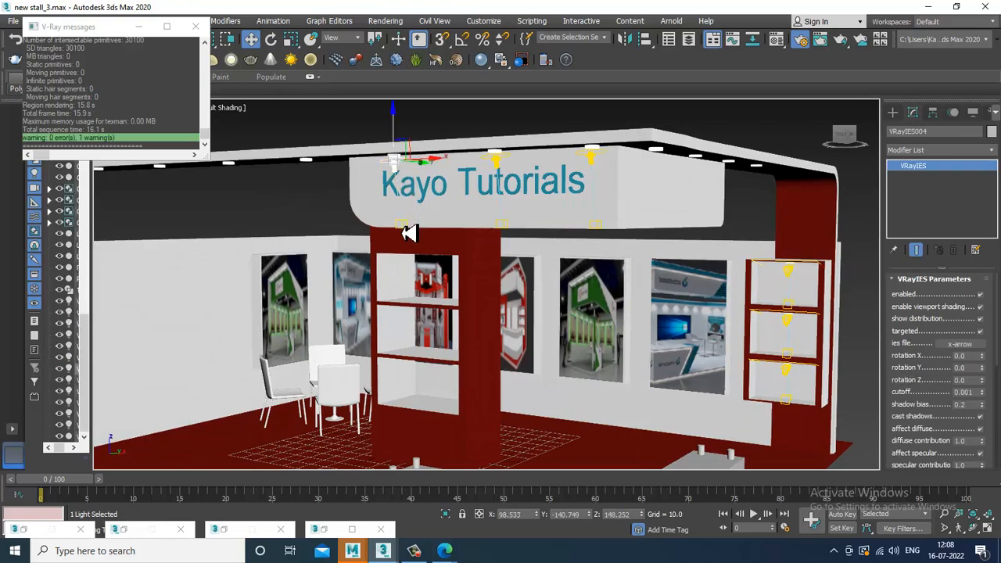
key("alt+w")
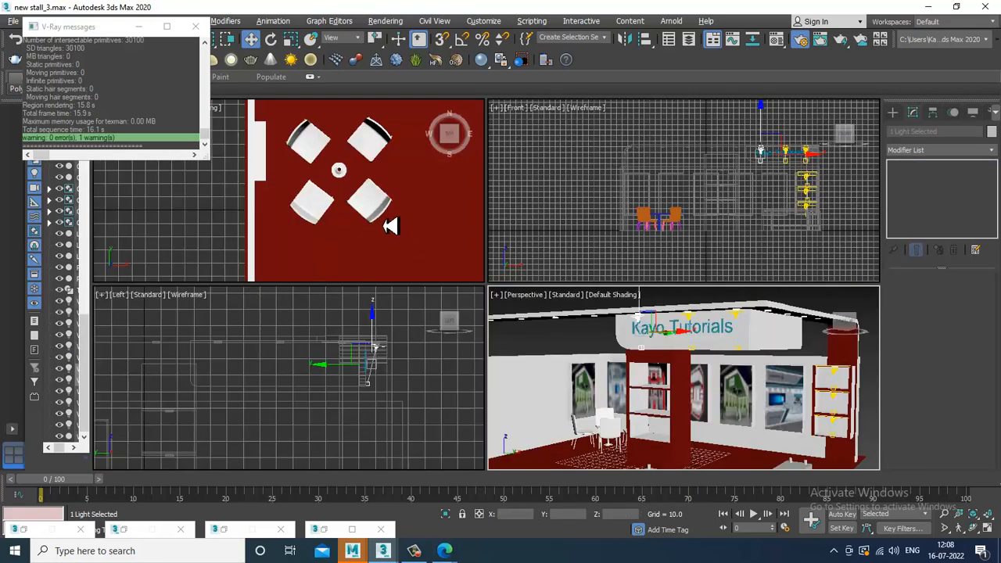
key("alt+w")
key("z")
scroll(496, 261, "down", 8)
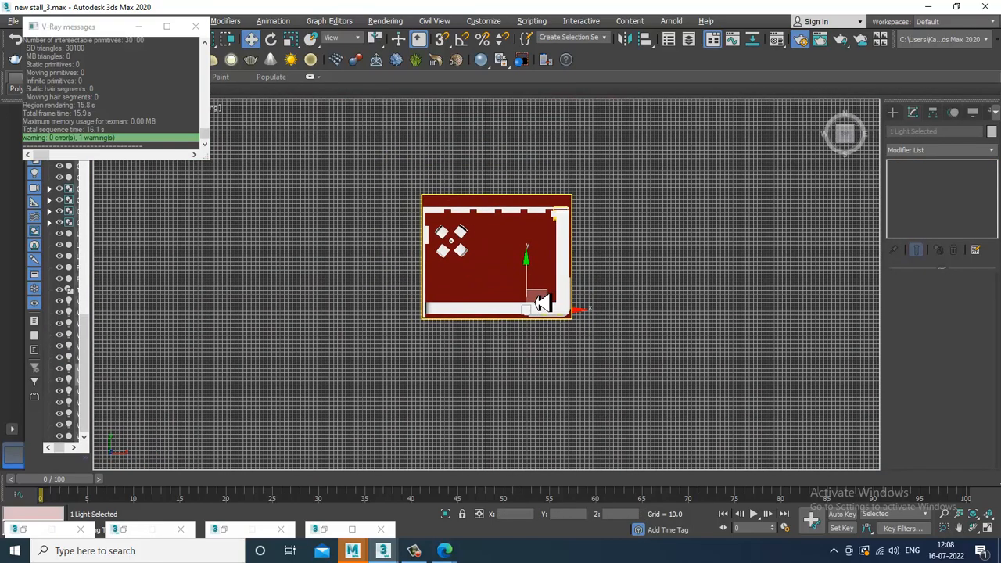
scroll(542, 303, "up", 5)
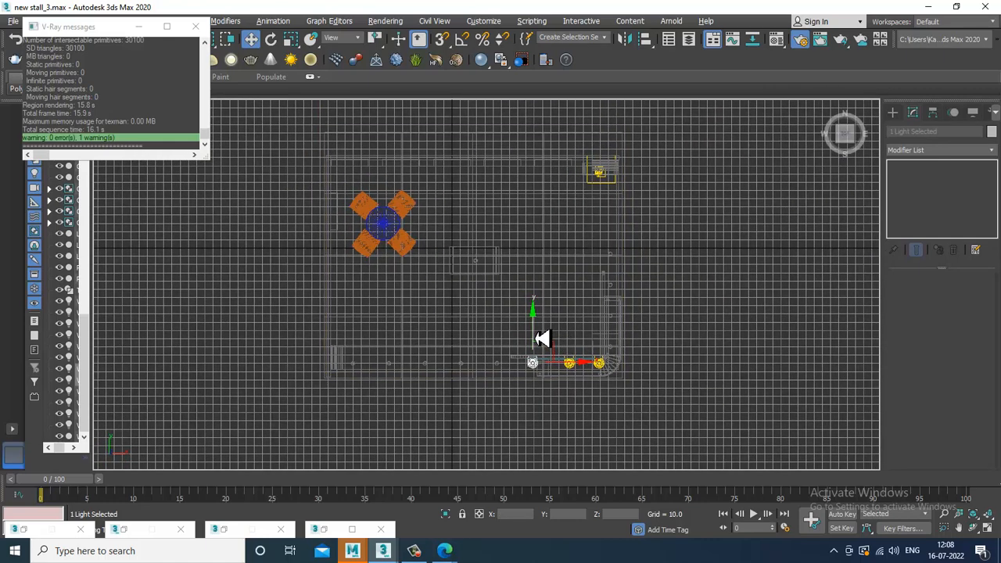
key("ctrl+v")
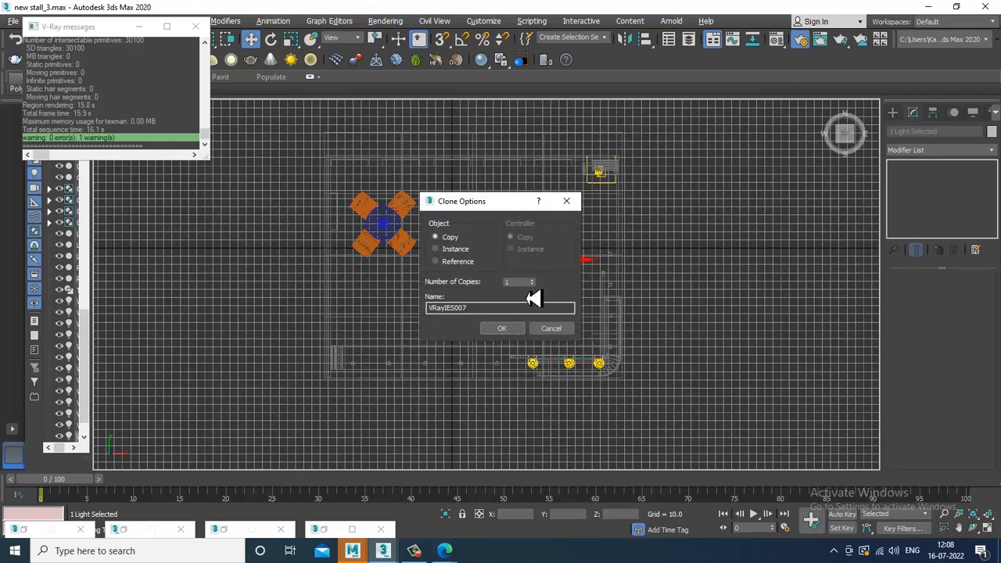
left_click(504, 329)
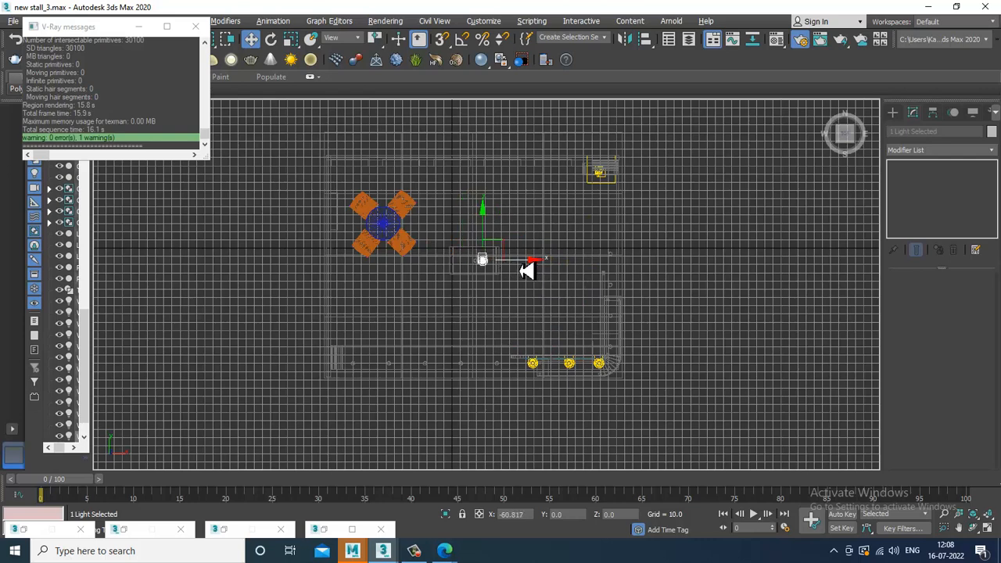
Step: Lower the copied IES light into the tower's top compartment and adjust its target so it shines down from the cylinder lamp
key("alt+w")
middle_click(733, 373)
key("alt+w")
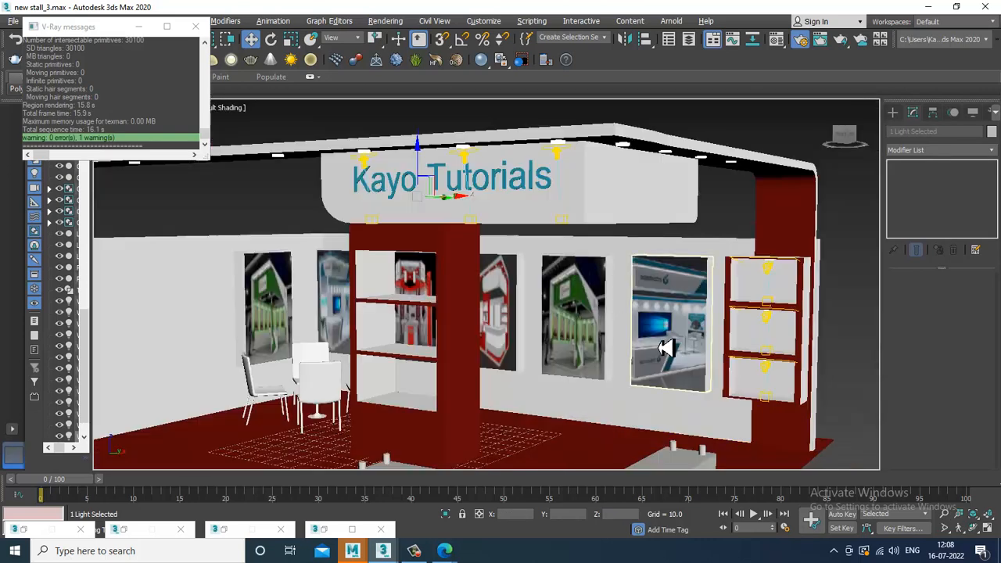
middle_click_drag(399, 275, 446, 169, "alt")
left_click_drag(462, 154, 462, 202)
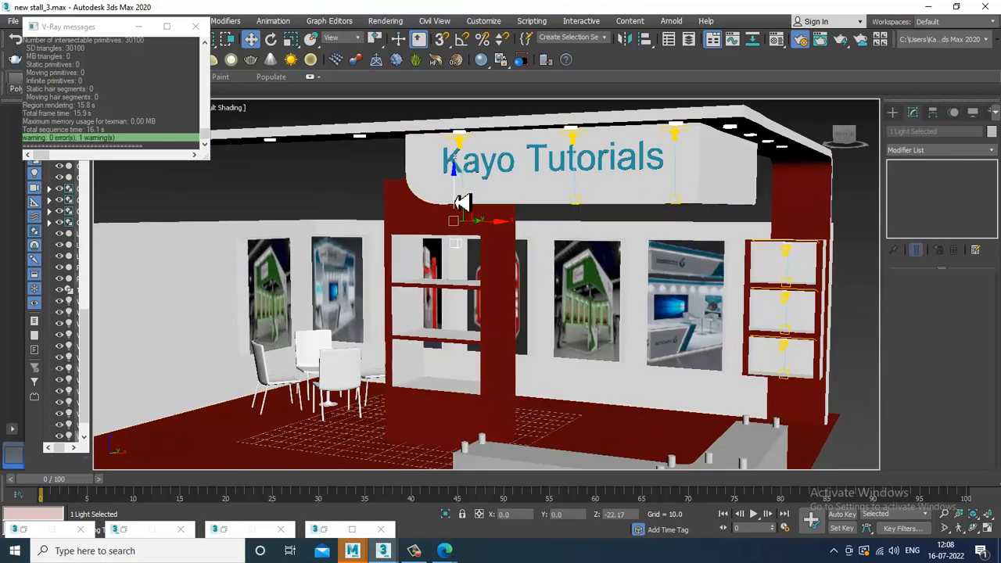
scroll(450, 259, "up", 5)
middle_click_drag(449, 264, 510, 326, "alt")
left_click(510, 326)
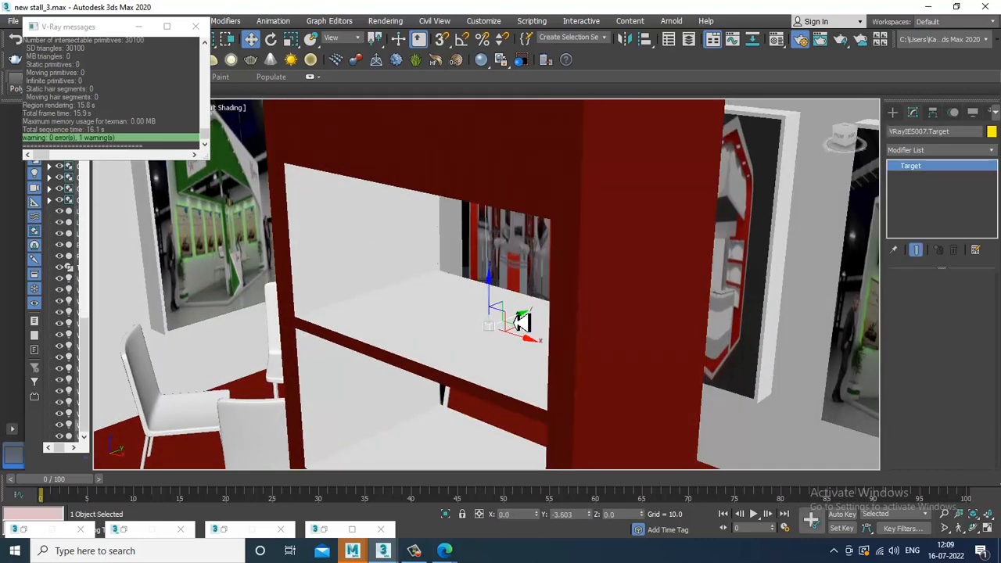
middle_click_drag(510, 326, 508, 159, "alt")
Step: Clone the top compartment's IES light and target about 27 units down into the middle compartment and seat it beneath the cylinder lamp
left_click(501, 238)
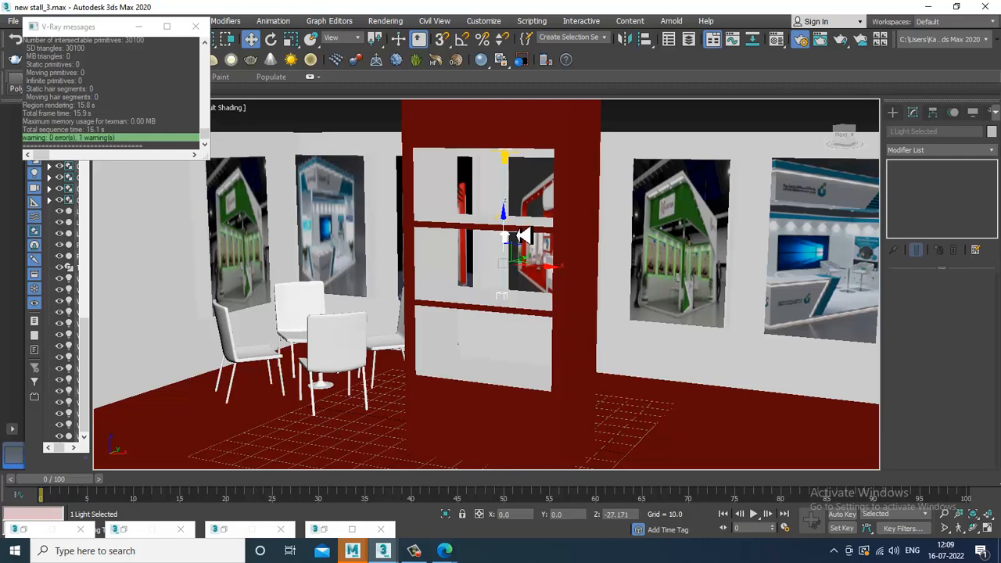
left_click_drag(523, 235, 523, 236, "shift")
left_click(502, 329)
mouse_move(538, 344)
middle_mouse_down("alt")
mouse_move(540, 306)
mouse_move(498, 224)
mouse_move(505, 243)
middle_mouse_up("alt")
scroll(505, 243, "up", 4)
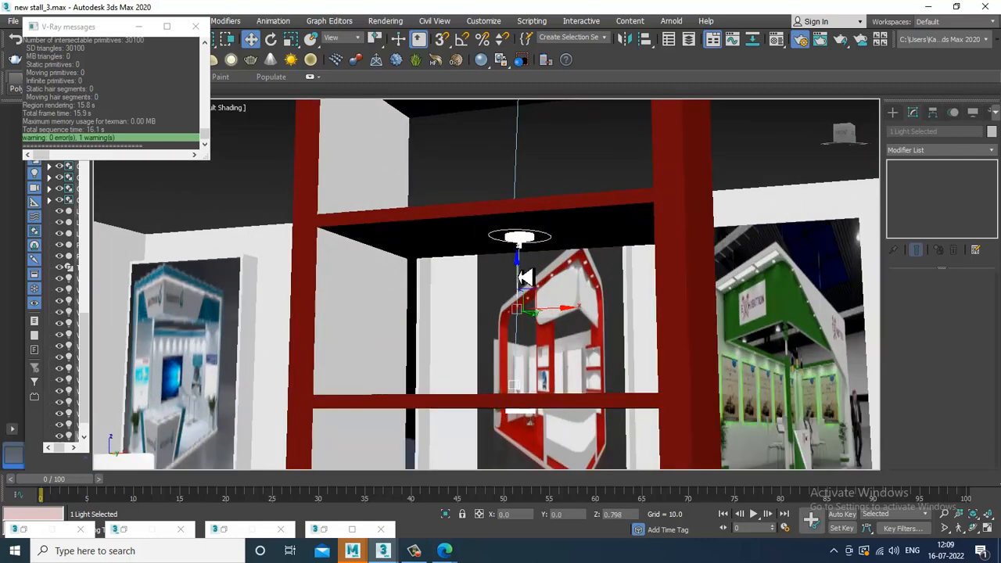
middle_click_drag(525, 279, 545, 196, "alt")
Step: Clone the middle compartment's IES light with its target down into the tower's lowest compartment, directly beneath the cylinder lamp there
scroll(558, 302, "down", 4)
left_click_drag(538, 167, 539, 209)
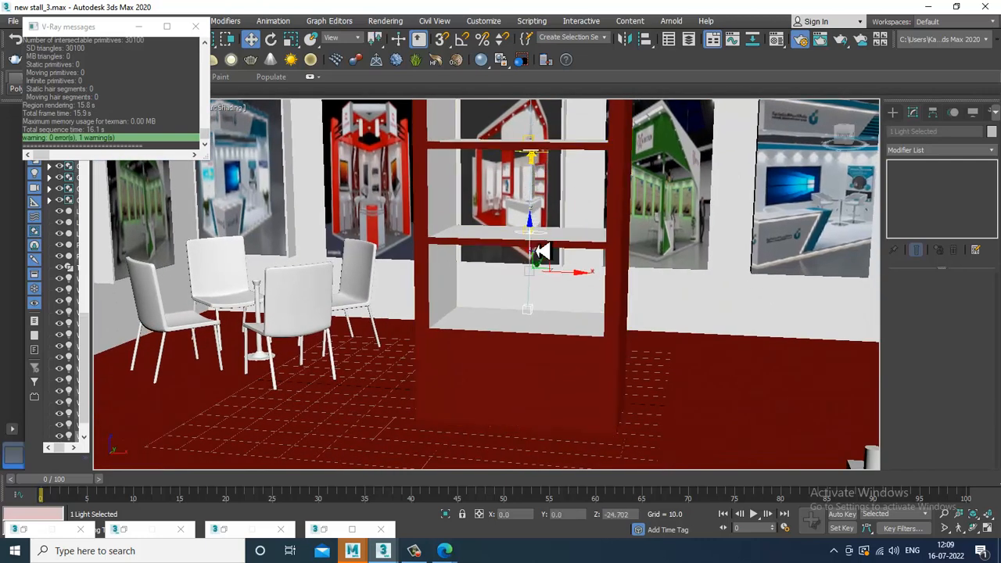
left_click_drag(538, 259, 538, 261, "shift")
left_click(501, 331)
mouse_move(531, 323)
middle_mouse_down("alt")
mouse_move(549, 292)
mouse_move(537, 283)
middle_mouse_up("alt")
scroll(545, 283, "up", 6)
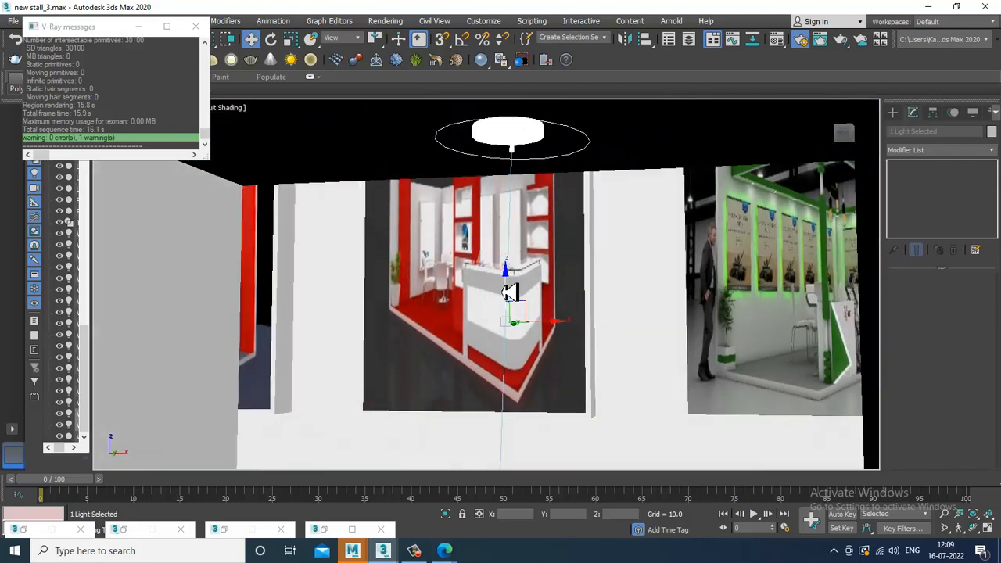
scroll(534, 335, "down", 5)
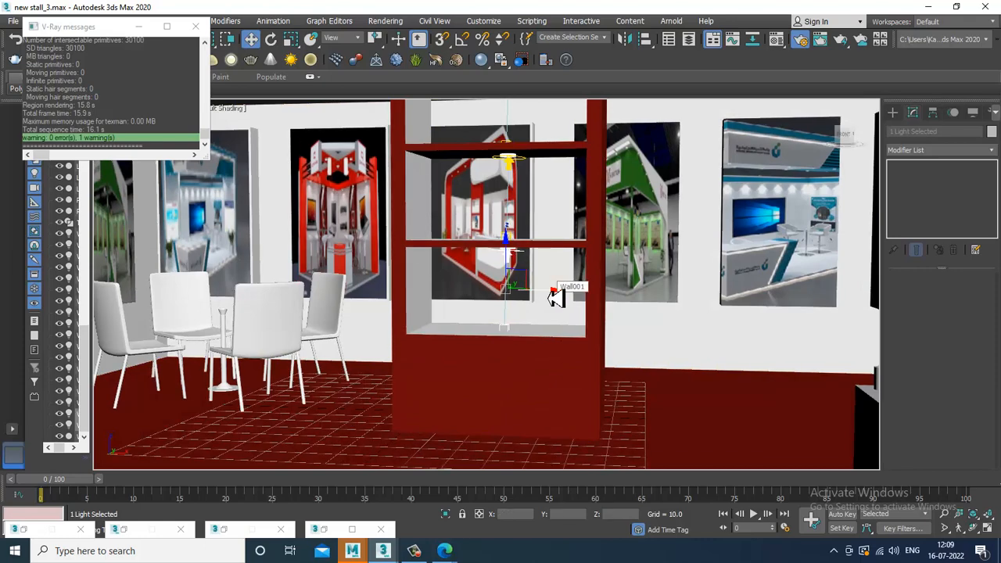
scroll(548, 279, "up", 3)
middle_click_drag(560, 265, 540, 279, "alt")
scroll(541, 279, "down", 5)
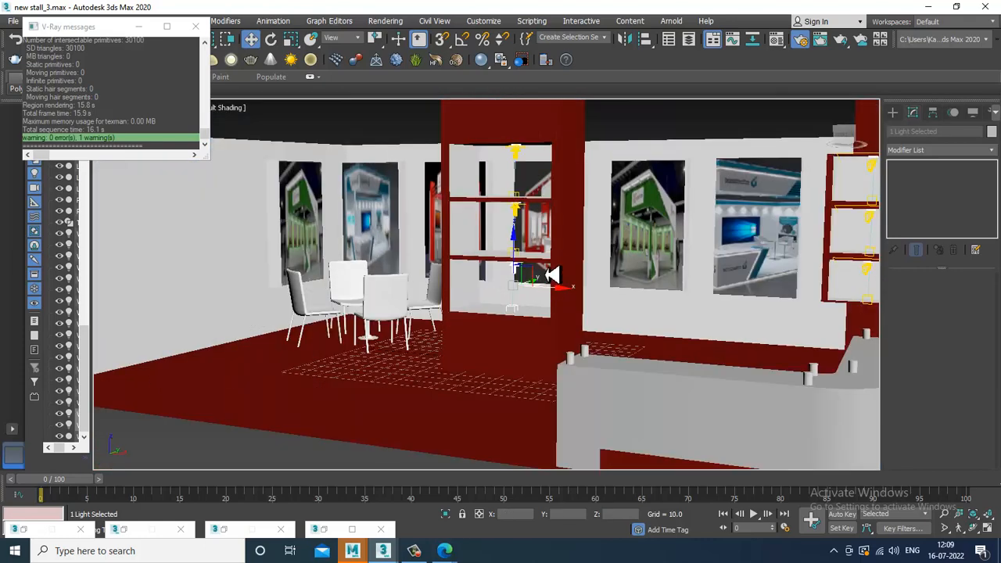
Step: Run a test render of the shelf tower, stop it during the light cache pass and close the frame buffer
scroll(552, 275, "up", 3)
left_click(385, 20)
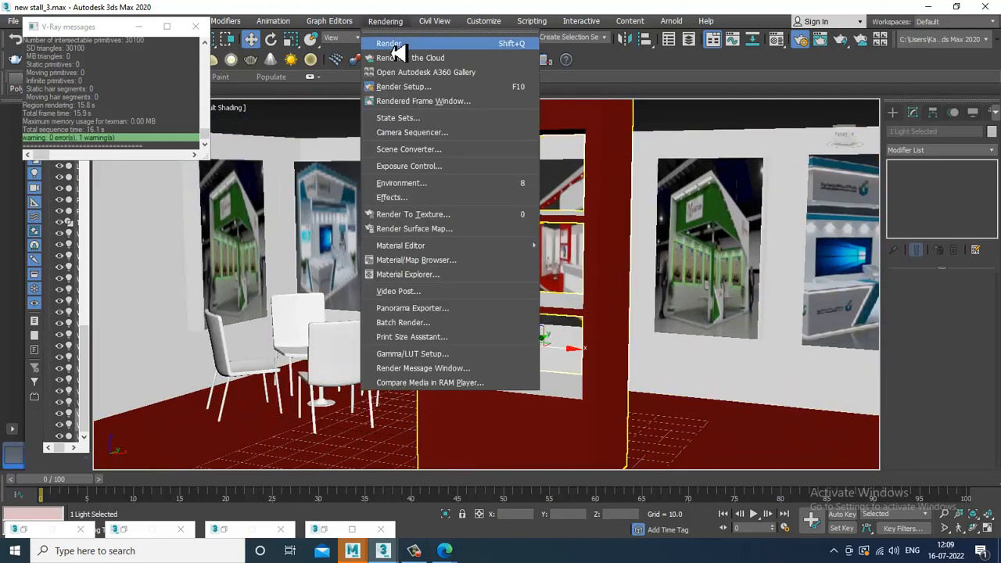
left_click(391, 43)
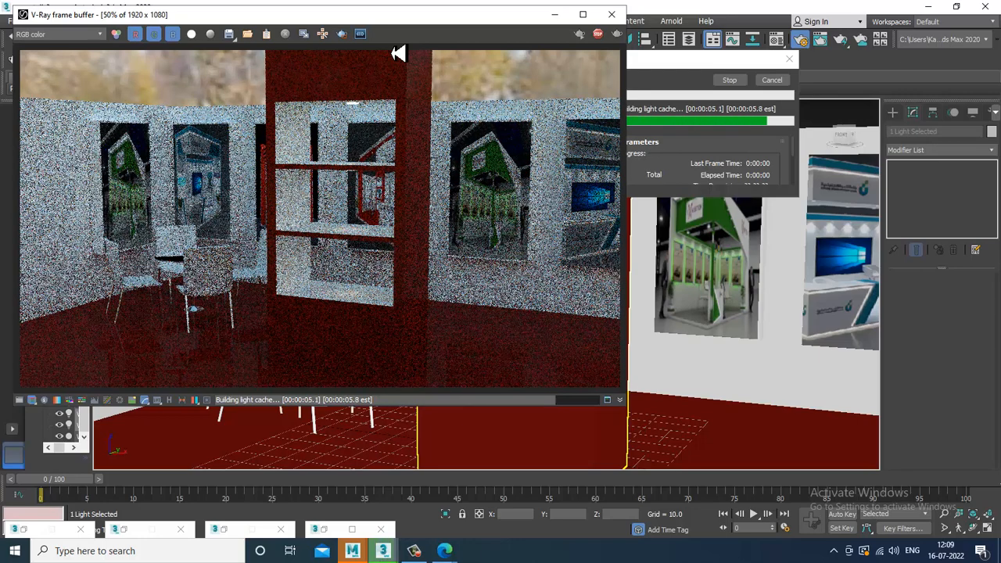
left_click(597, 33)
left_click(611, 14)
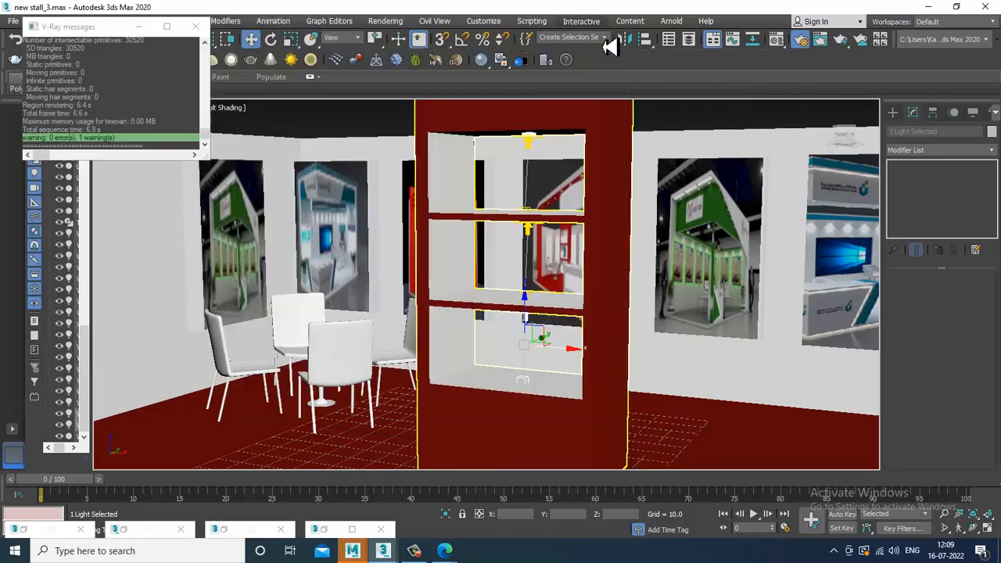
Step: Draw a V-Ray plane light about 248 by 190 in the front view, covering the seating area and the shelf tower
scroll(644, 278, "down", 6)
middle_click_drag(679, 278, 701, 287, "alt")
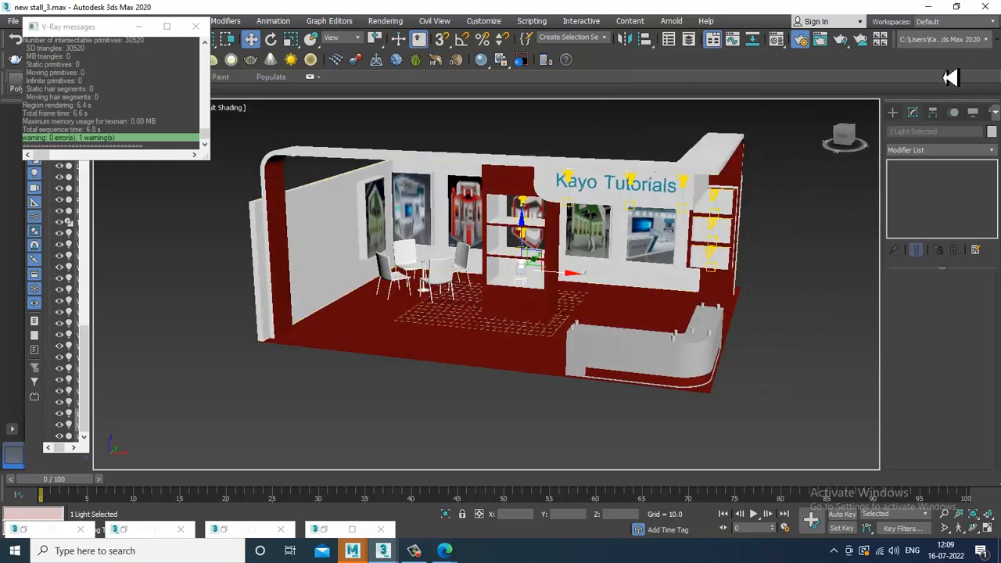
left_click(895, 116)
left_click(912, 191)
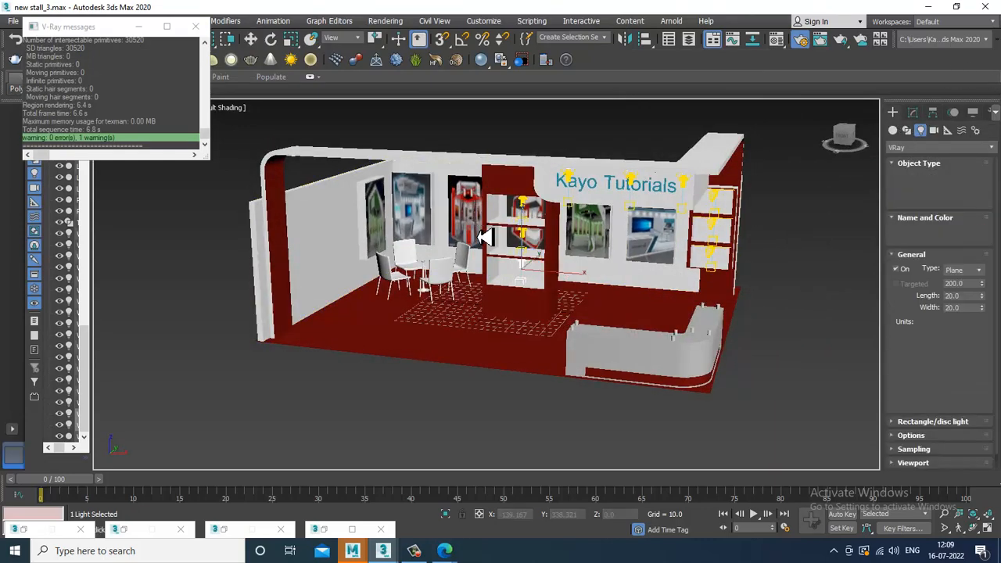
key("alt+w")
right_click(688, 208)
key("alt+w")
middle_click_drag(575, 205, 720, 192)
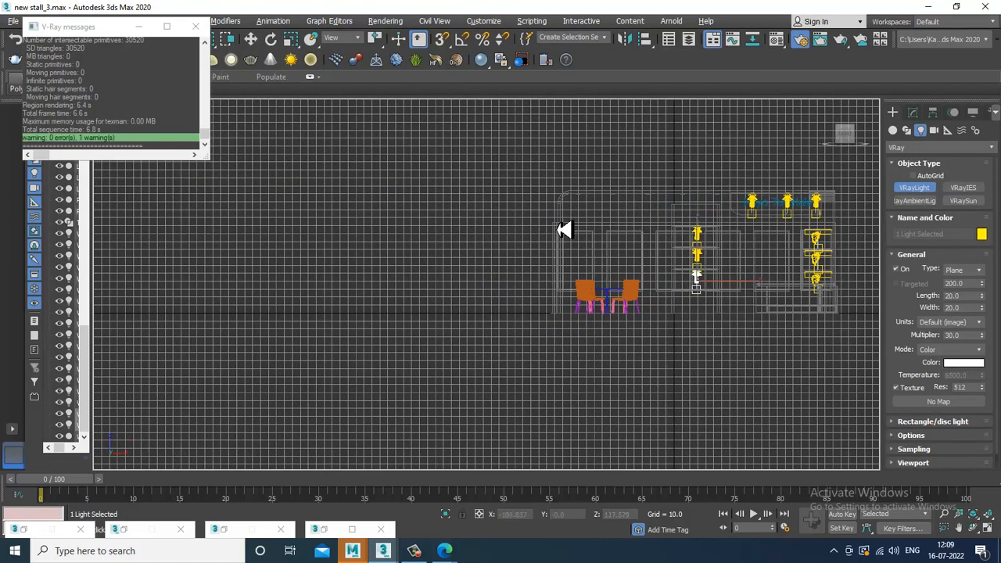
left_click_drag(549, 188, 745, 337)
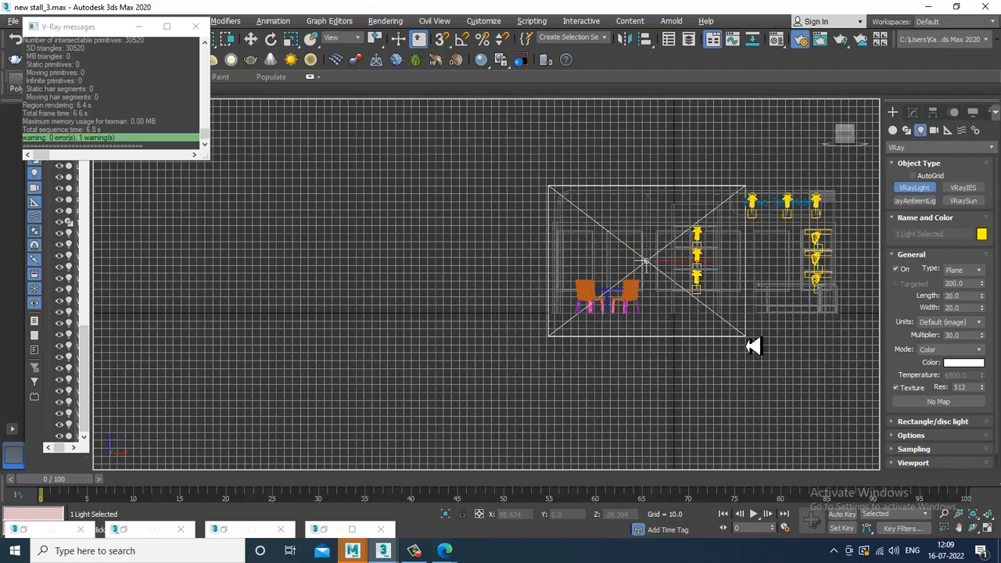
Step: Move the plane light along Y out of the stall so it stands in front of the open side
key("w")
key("alt+w")
right_click(658, 333)
key("alt+w")
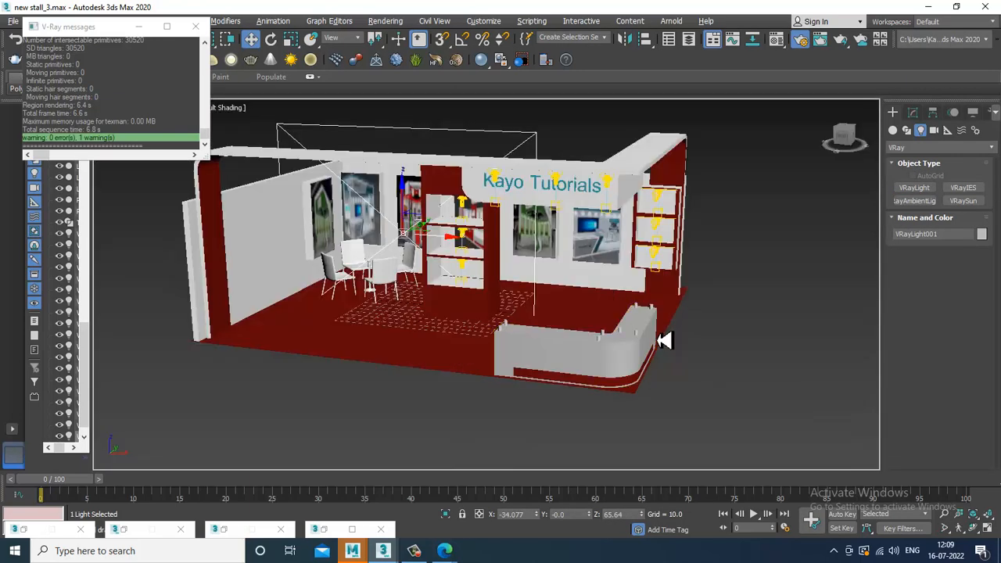
middle_click_drag(662, 340, 518, 258, "alt")
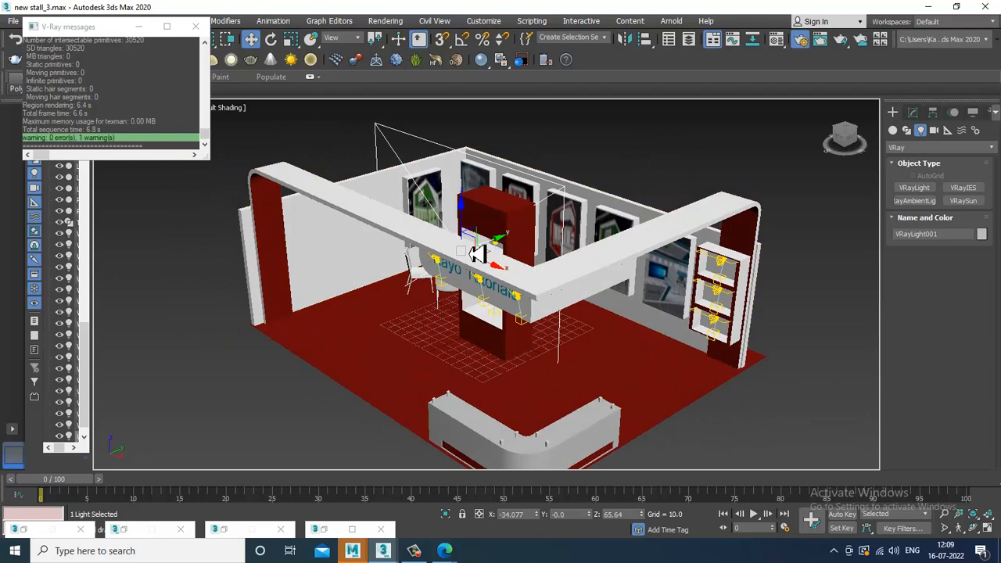
left_click_drag(496, 239, 261, 296)
middle_click_drag(262, 295, 471, 262, "alt")
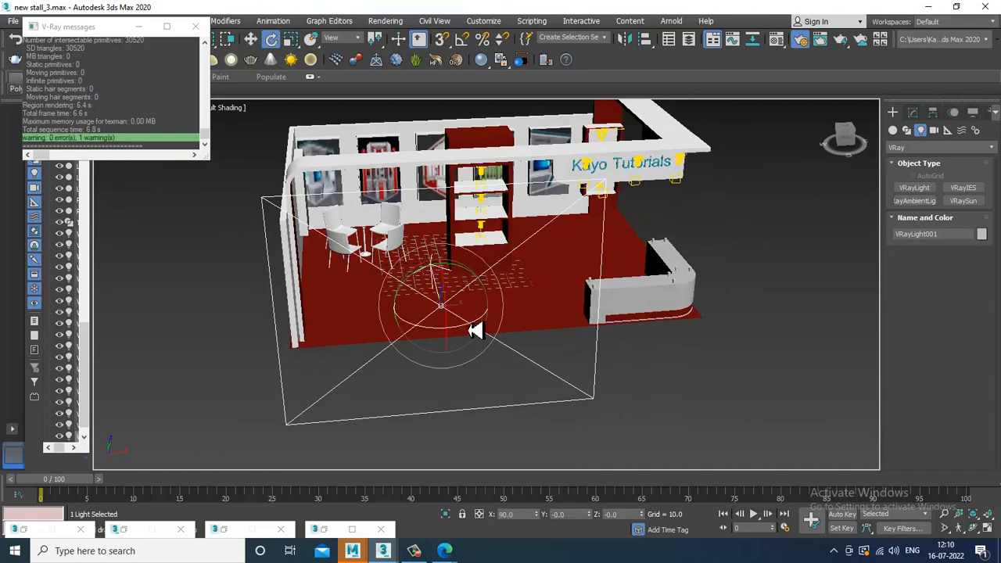
Step: Rotate the plane light to aim diagonally into the stall and position it at X about -61.6, Y about -221.6
left_click_drag(475, 330, 457, 315)
key("w")
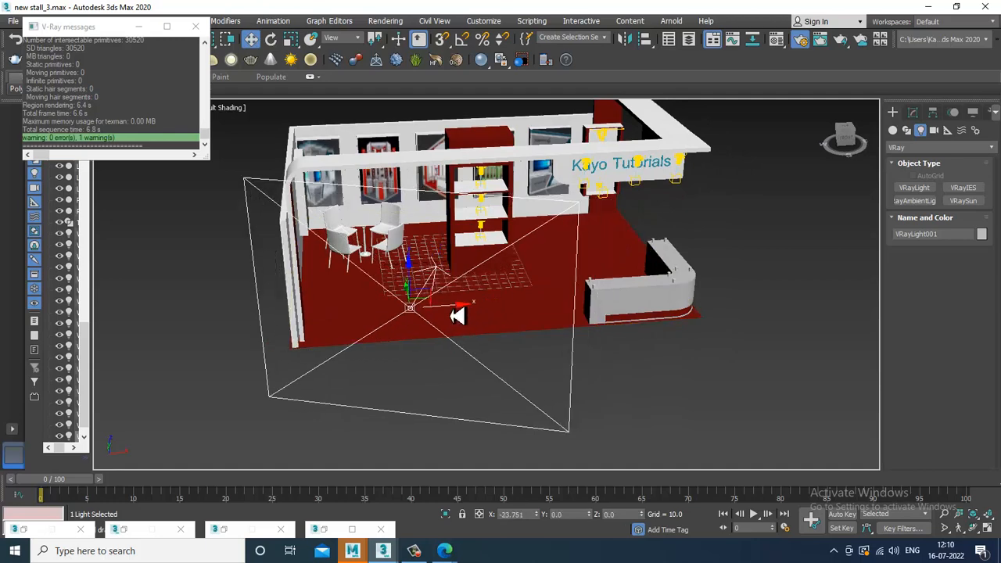
middle_click_drag(458, 315, 476, 292, "alt")
key("e")
left_click_drag(453, 295, 410, 351)
middle_click_drag(467, 324, 530, 346, "alt")
key("w")
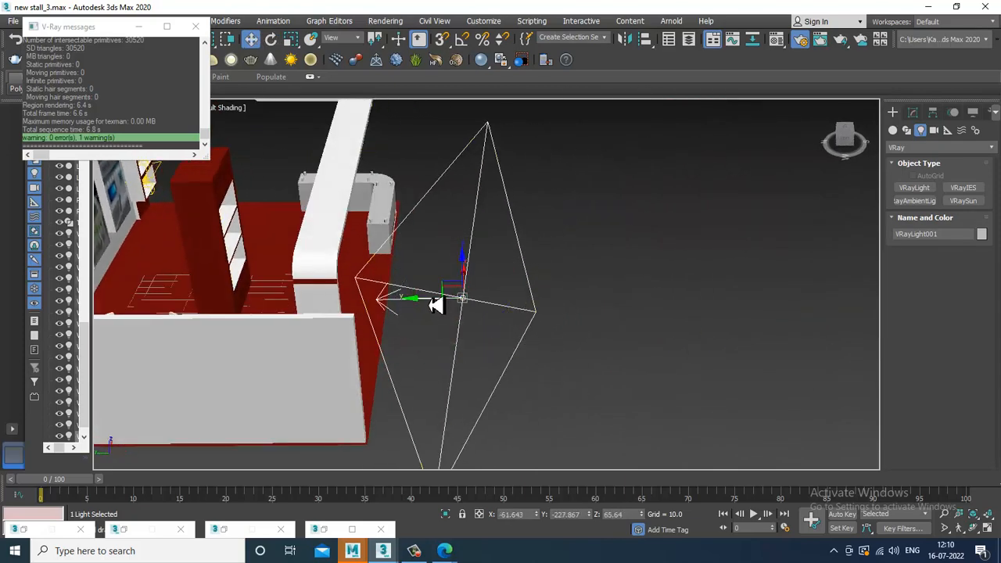
left_click_drag(436, 304, 425, 305)
Step: Switch the plane light's colour mode to Temperature at 5135 and set its multiplier to 2
middle_click_drag(424, 304, 574, 330, "alt")
scroll(522, 321, "up", 4)
left_click(913, 113)
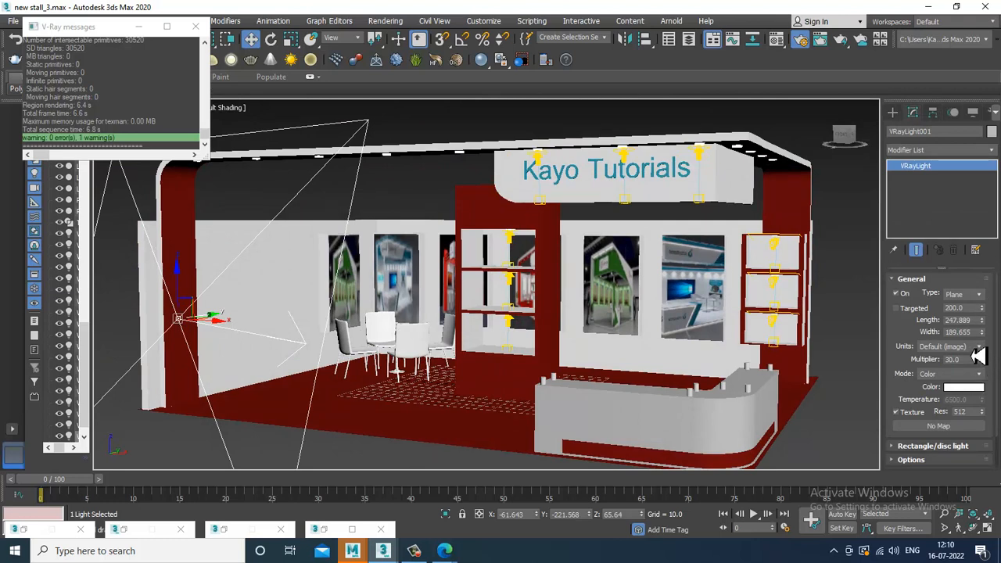
left_click(977, 375)
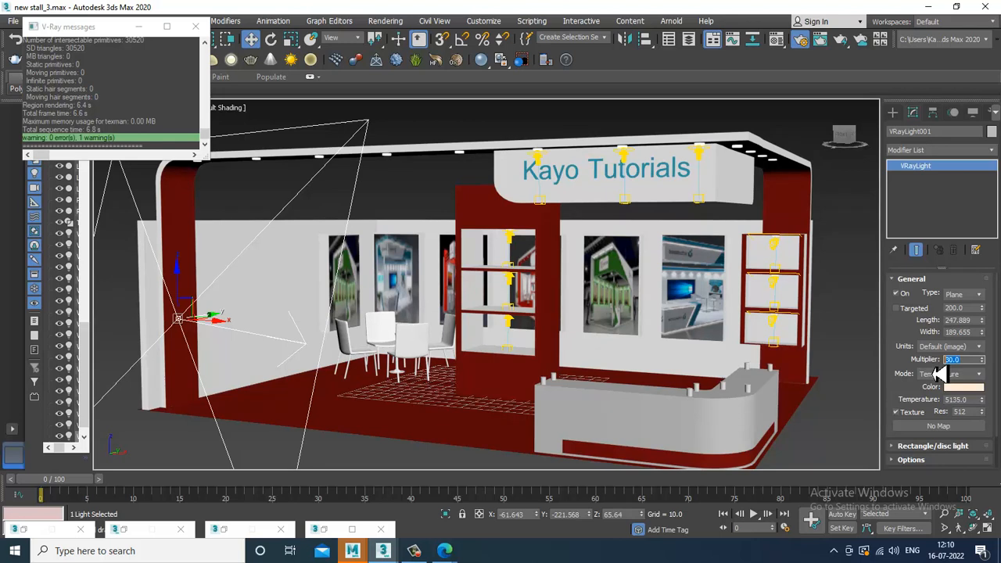
Step: Enable the Double-sided, Invisible and No decay options for the plane light
scroll(950, 426, "down", 1)
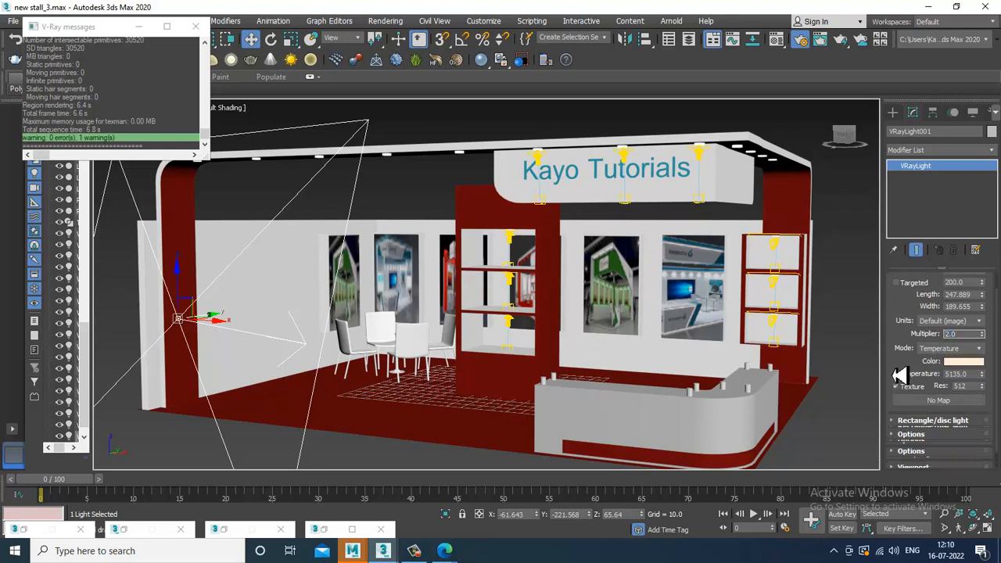
left_click(913, 424)
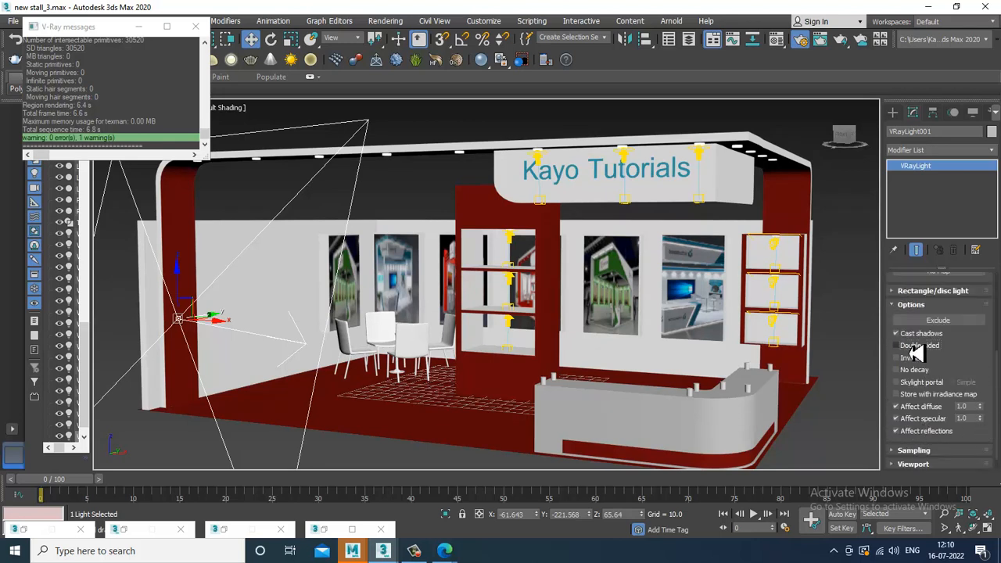
scroll(626, 344, "up", 5)
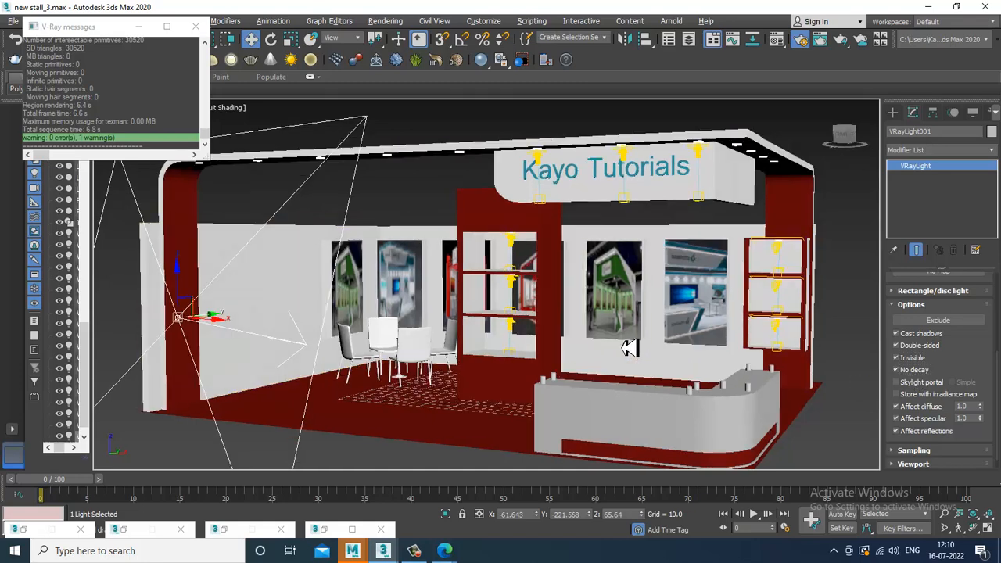
scroll(617, 344, "down", 6)
scroll(598, 330, "up", 3)
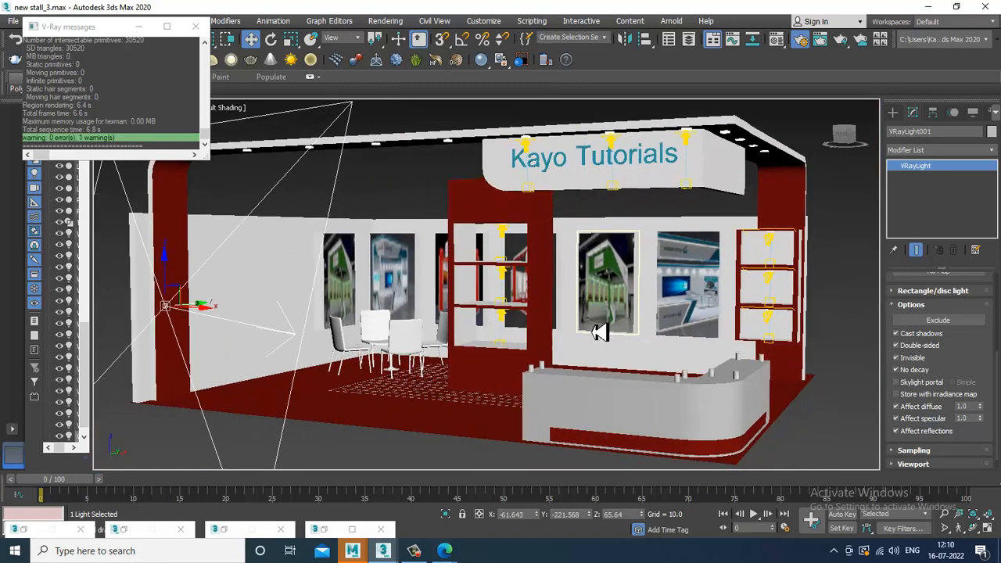
Step: Test-render the stall with the plane light's current settings and close the frame buffer
key("Up")
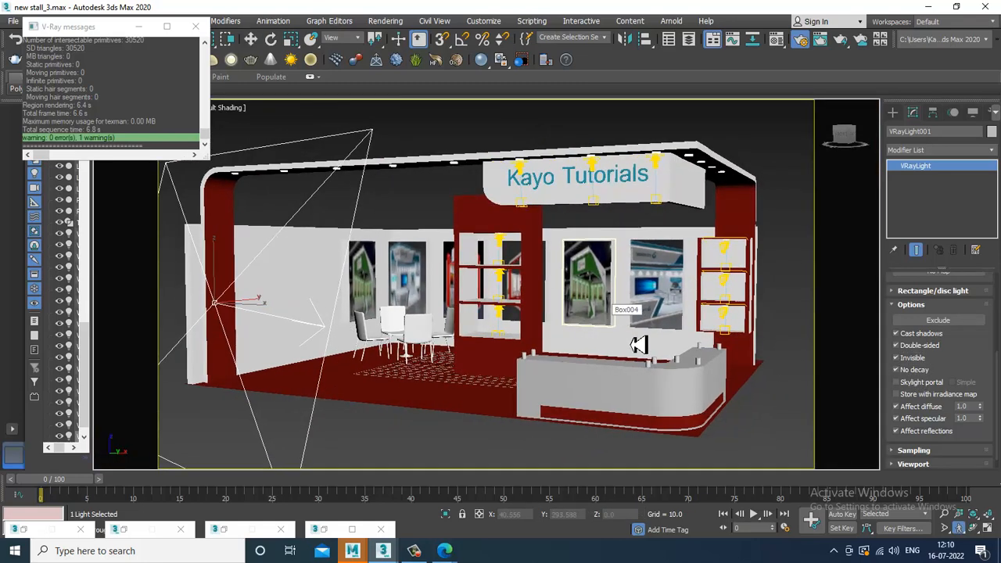
left_click(395, 22)
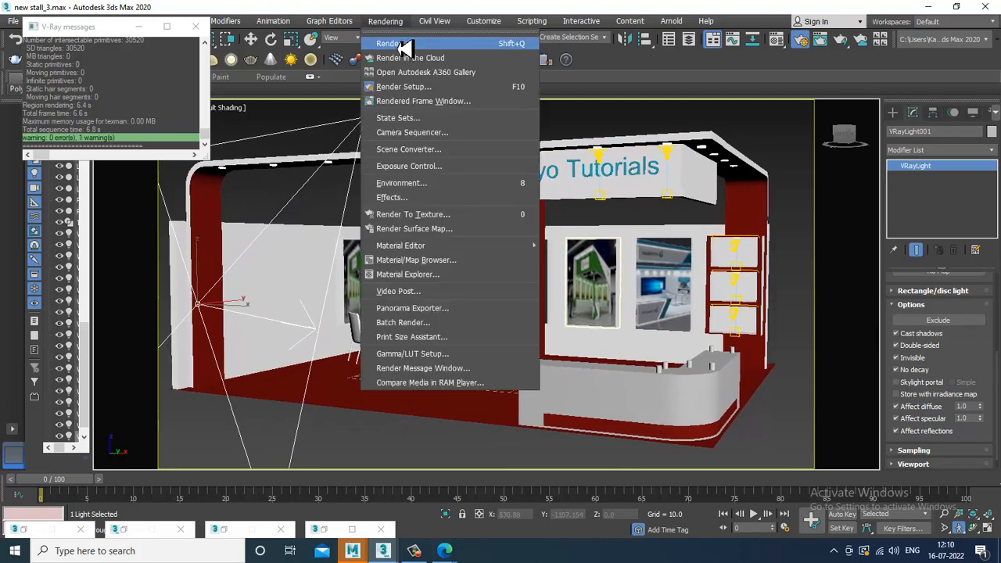
left_click(402, 40)
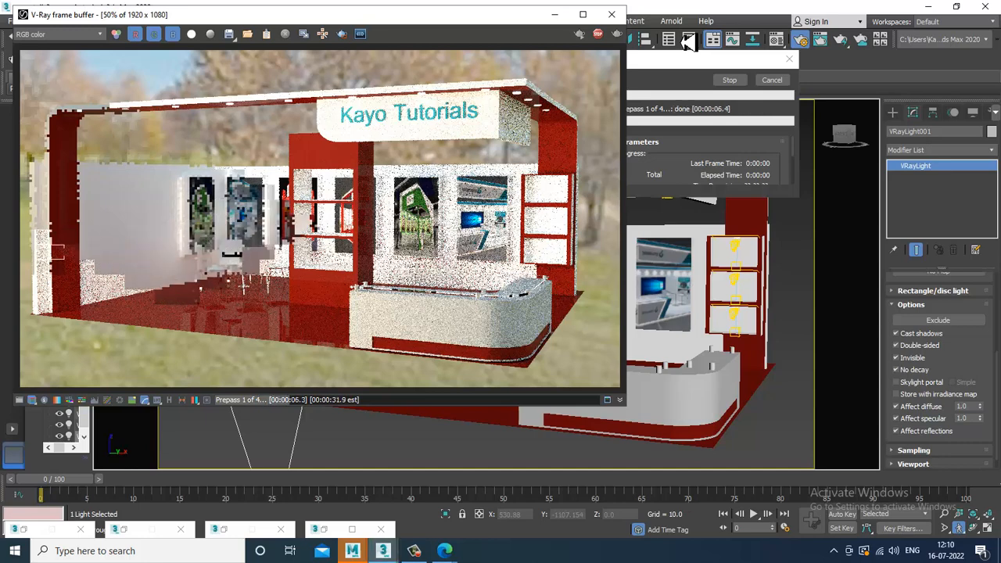
left_click(610, 14)
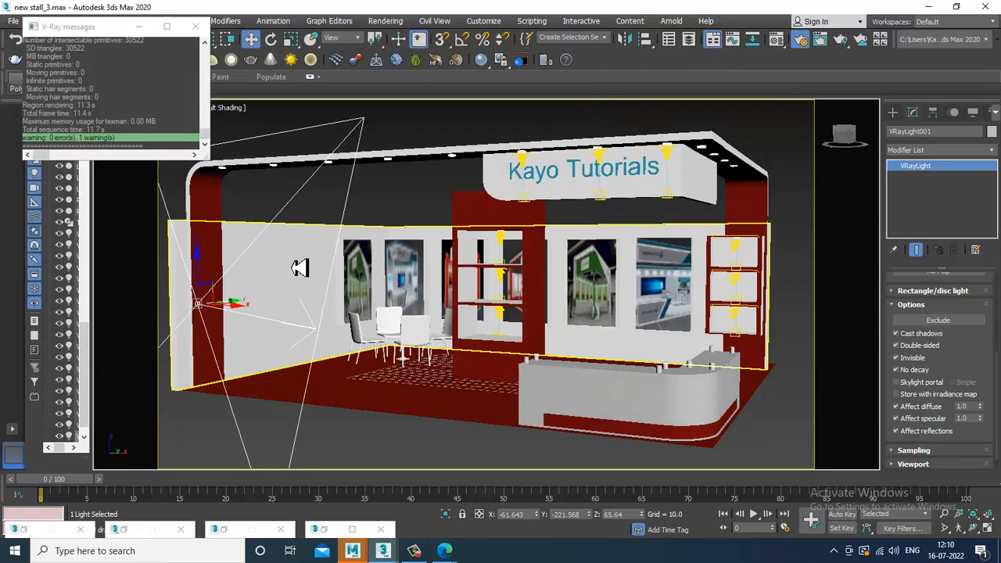
Step: Set the plane light's multiplier to 0.6
middle_click_drag(367, 244, 601, 261)
left_click_drag(978, 368, 968, 459)
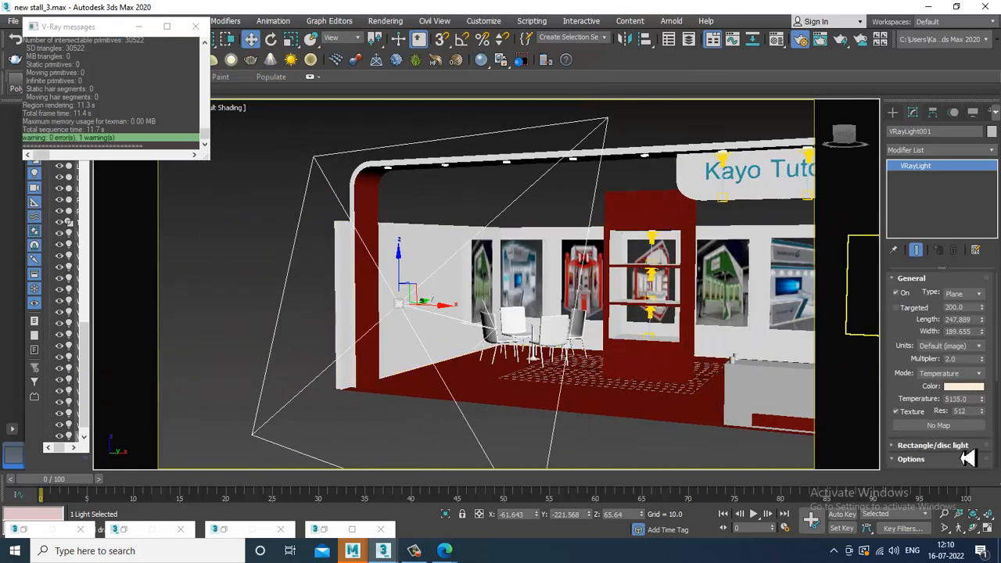
left_click(961, 359)
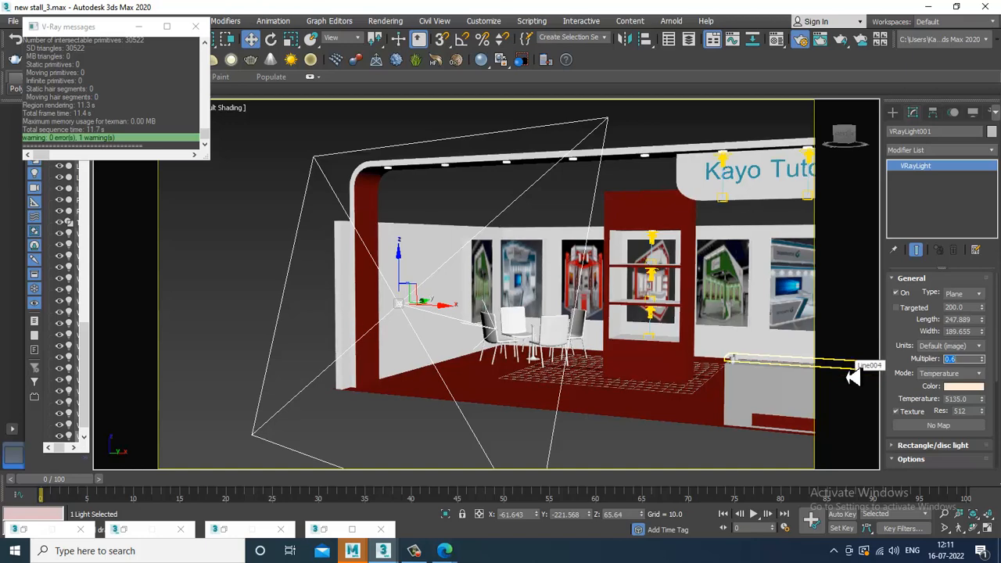
Step: Render the full stall to check the dimmer plane light, stop during the prepass and close the frame buffer
middle_click_drag(850, 378, 626, 320, "alt")
scroll(571, 305, "up", 5)
scroll(631, 326, "down", 5)
scroll(627, 318, "down", 2)
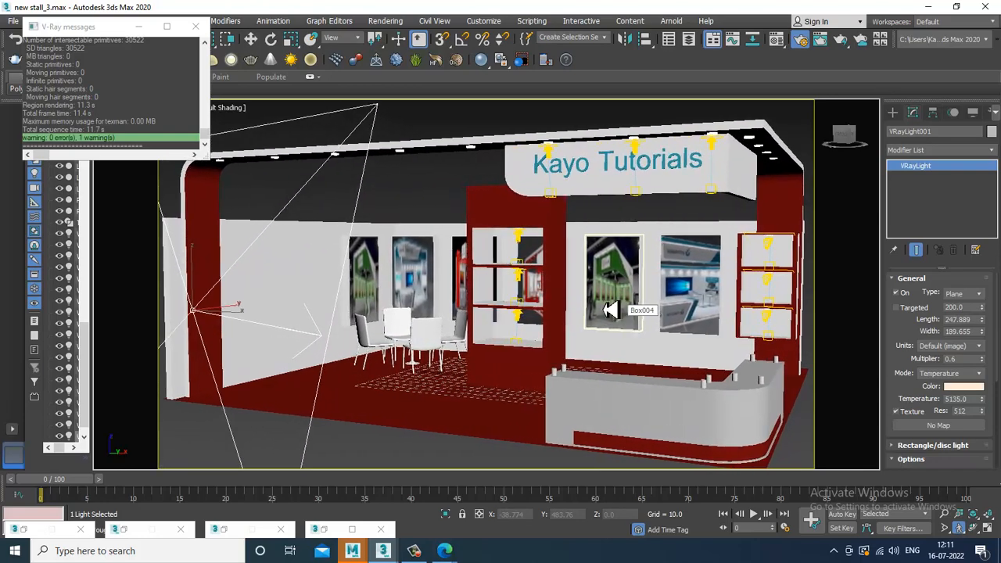
left_click(386, 20)
left_click(393, 36)
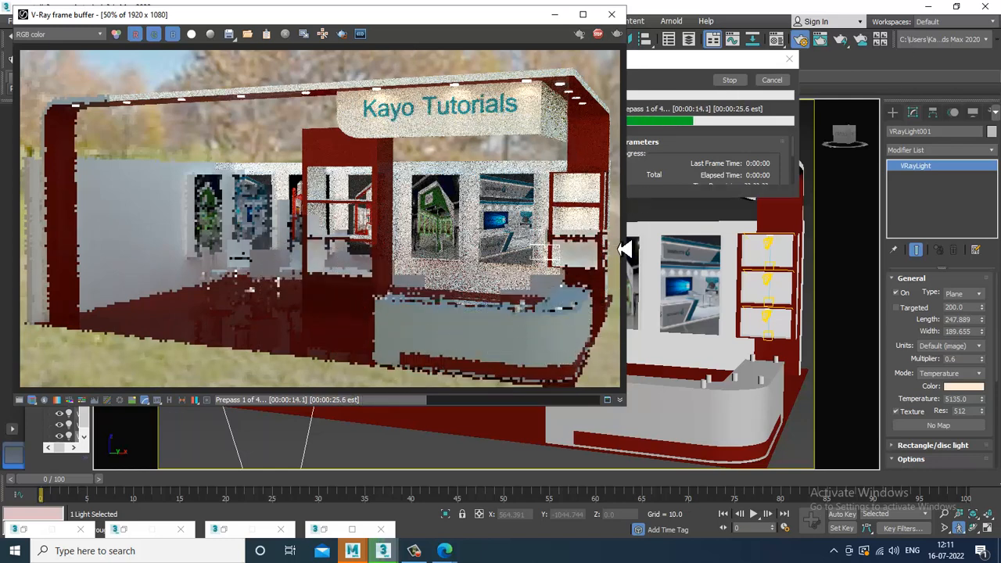
left_click(598, 34)
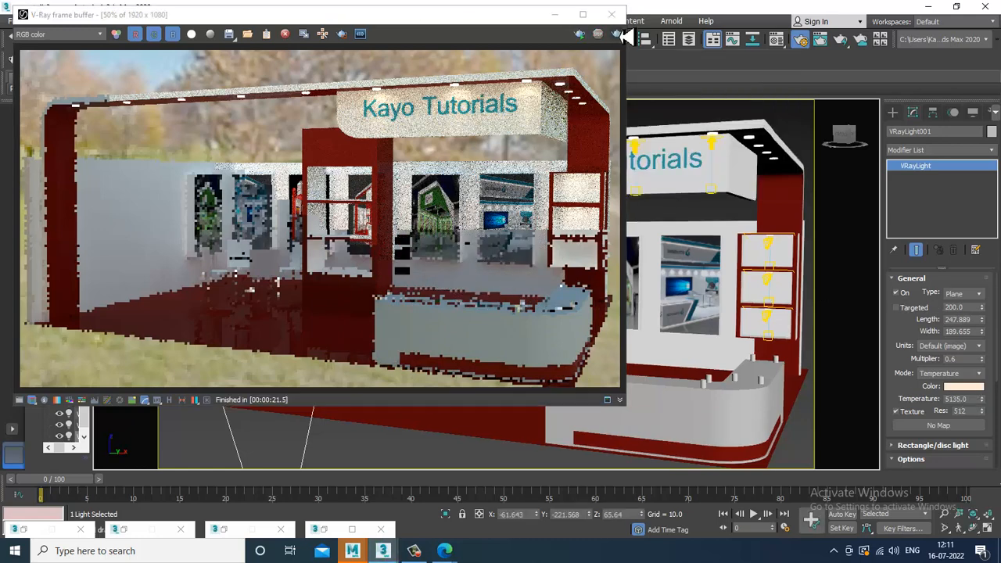
left_click(610, 14)
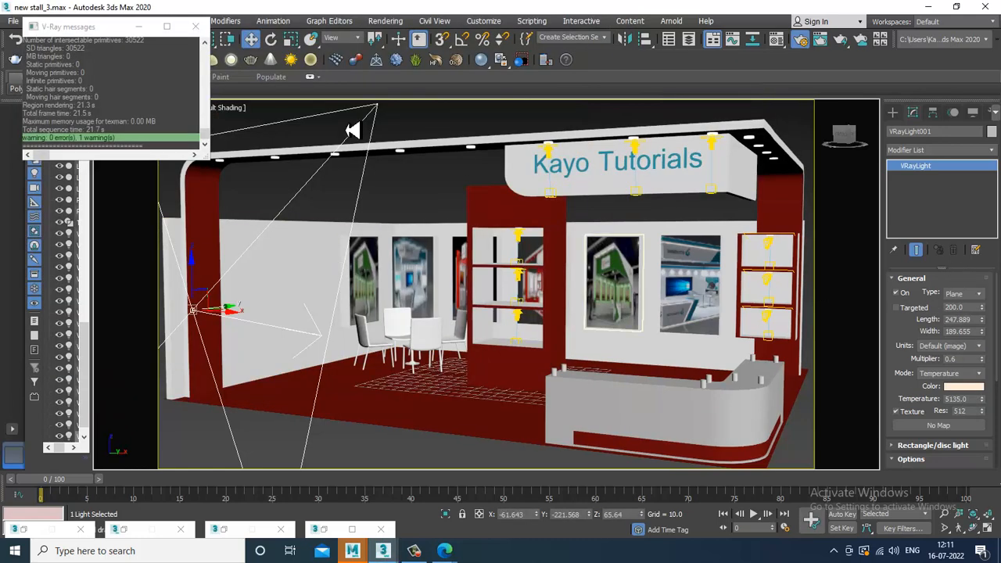
Step: Assign the VRayHDRI map from the Material Editor's first slot as the plane light's texture and close the editor
key("m")
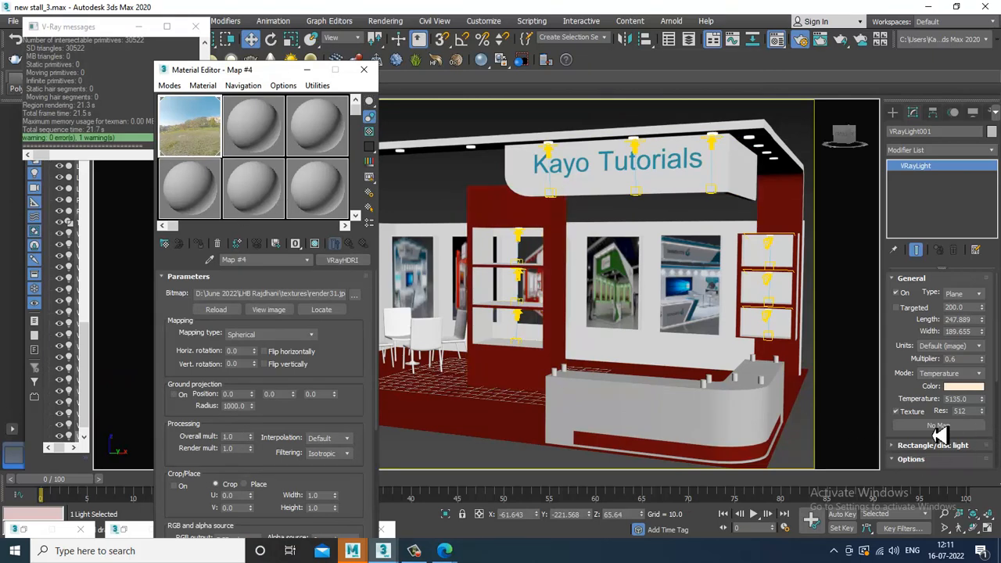
left_click_drag(935, 430, 935, 430)
left_click(472, 311)
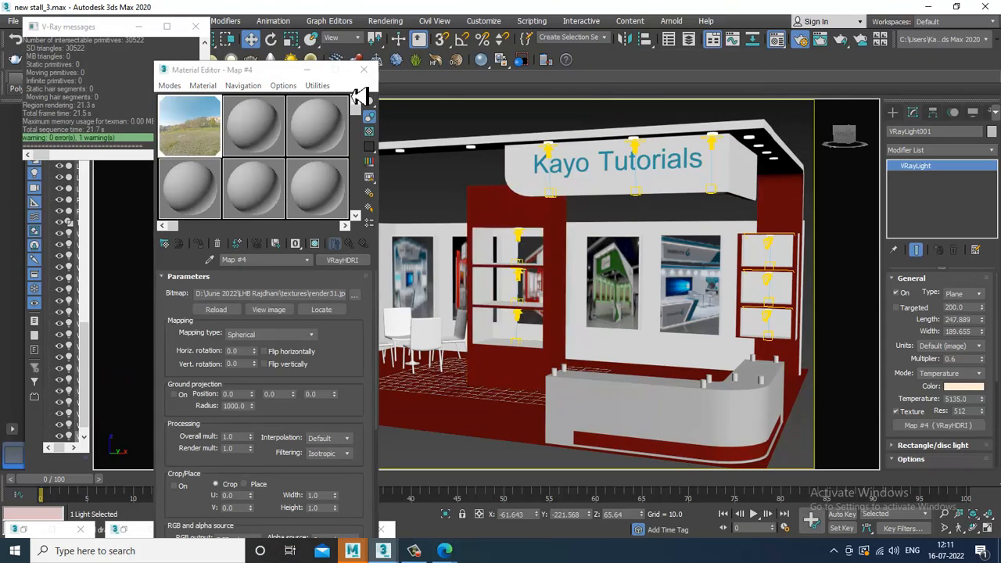
left_click(364, 69)
Step: Render the stall with the textured plane light, set the light's multiplier to 1.0 and render again
left_click(391, 20)
left_click(395, 35)
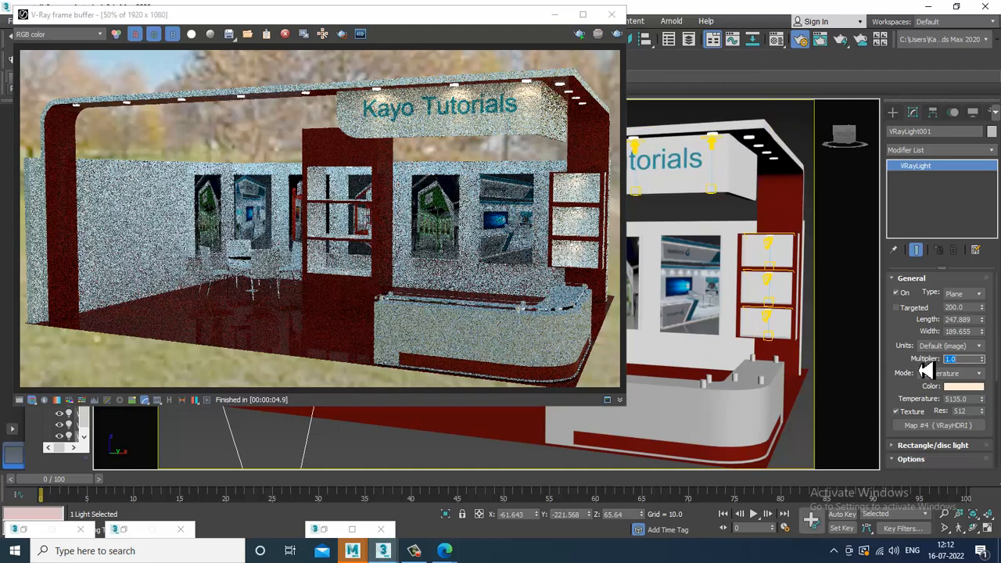
left_click(623, 38)
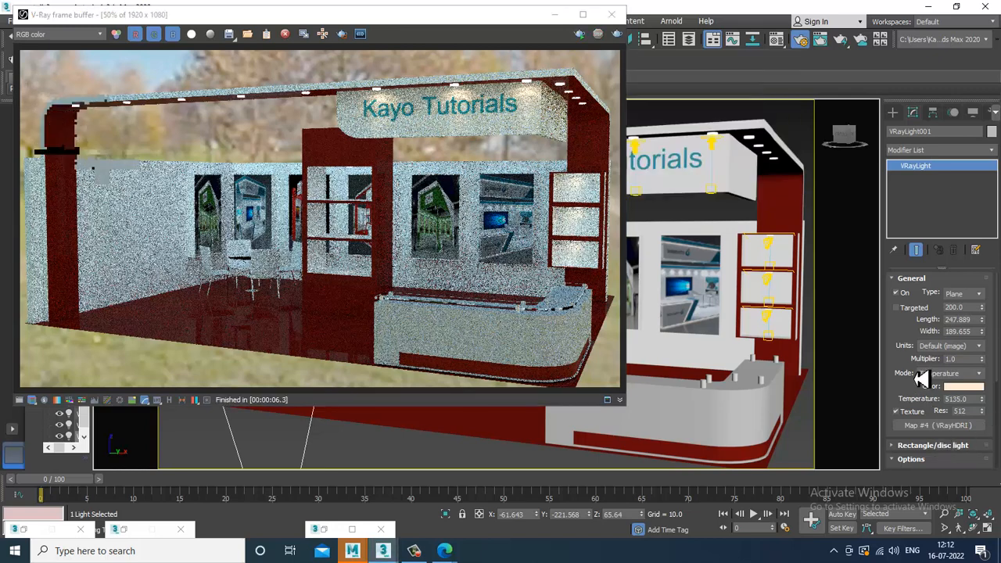
Step: Clear the HDRI map from the plane light's texture slot, render the stall again and move the frame buffer aside
right_click(956, 438)
left_click(958, 478)
left_click(621, 36)
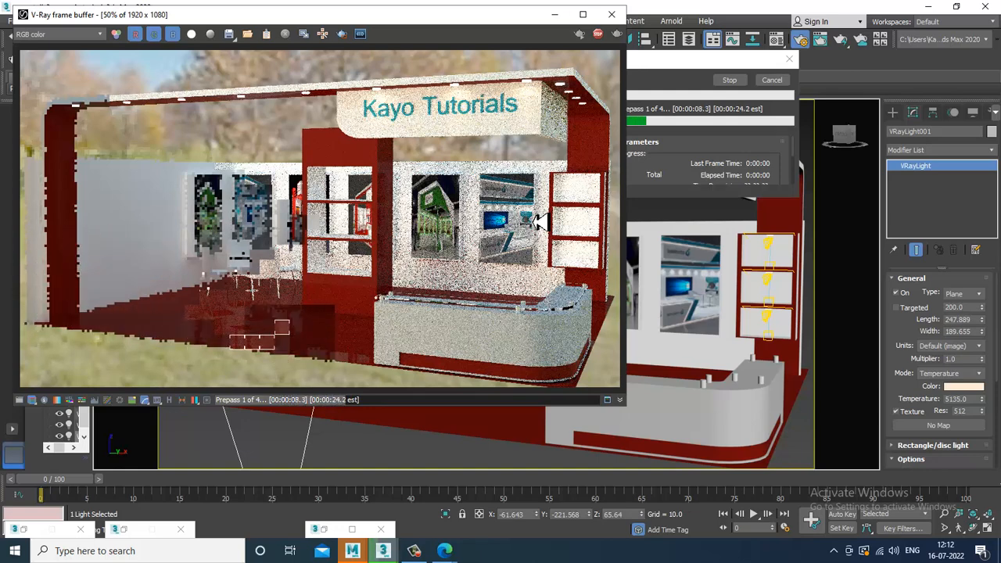
left_click_drag(424, 18, 318, 29)
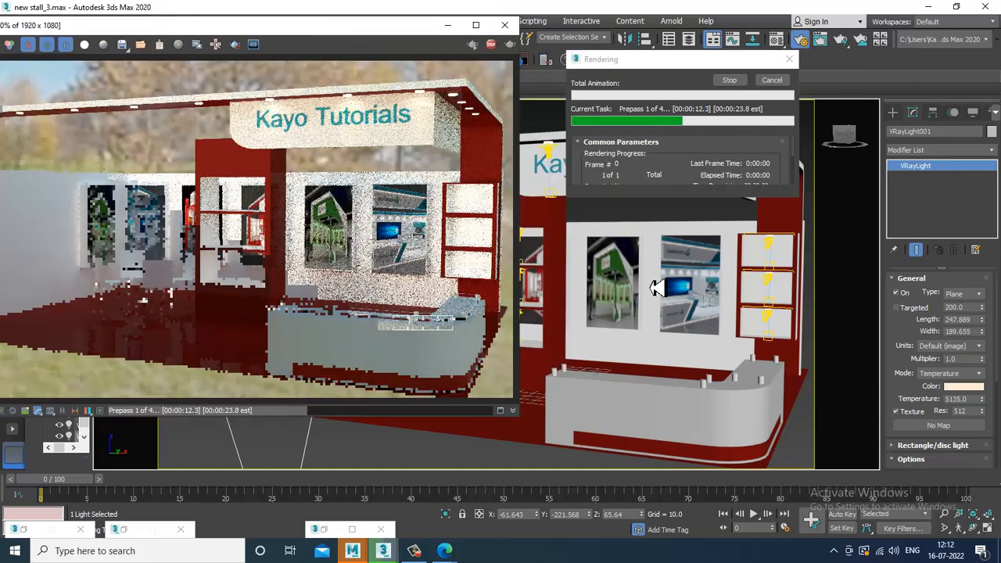